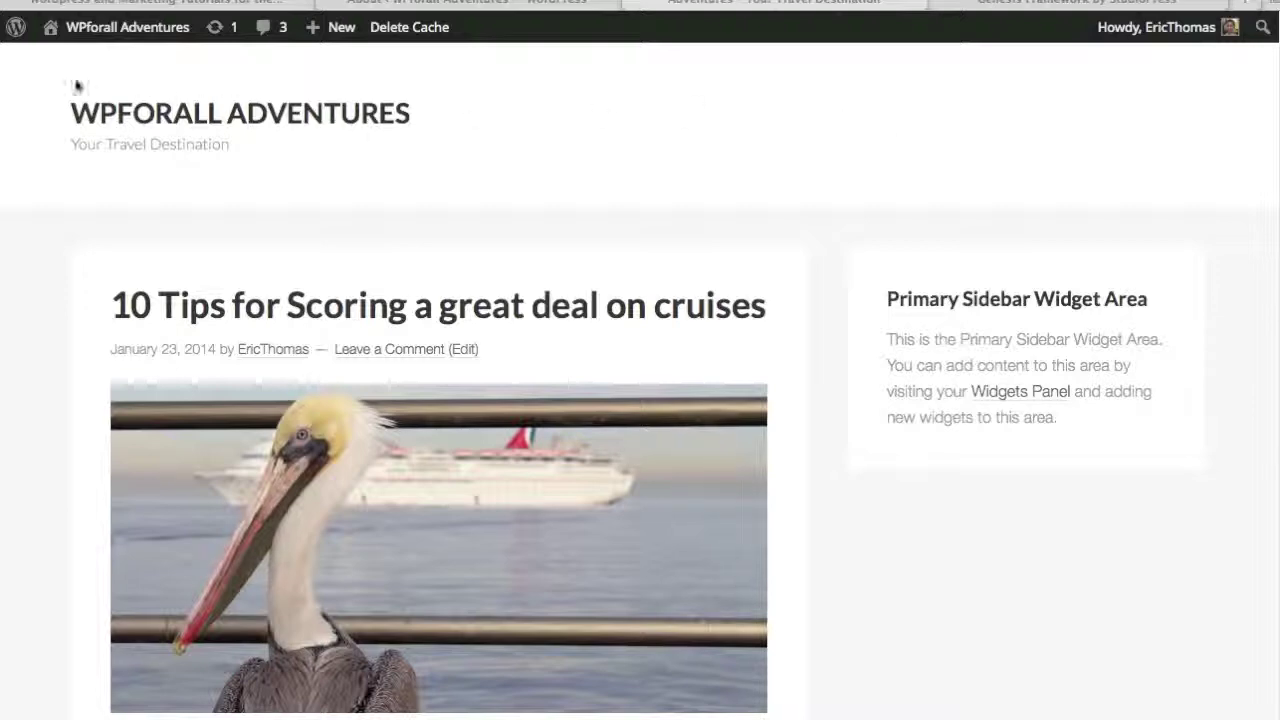
# Review the WPforall Adventures homepage from header to footer, including its sidebar and posts
pyautogui.scroll(-15, 800, 266)
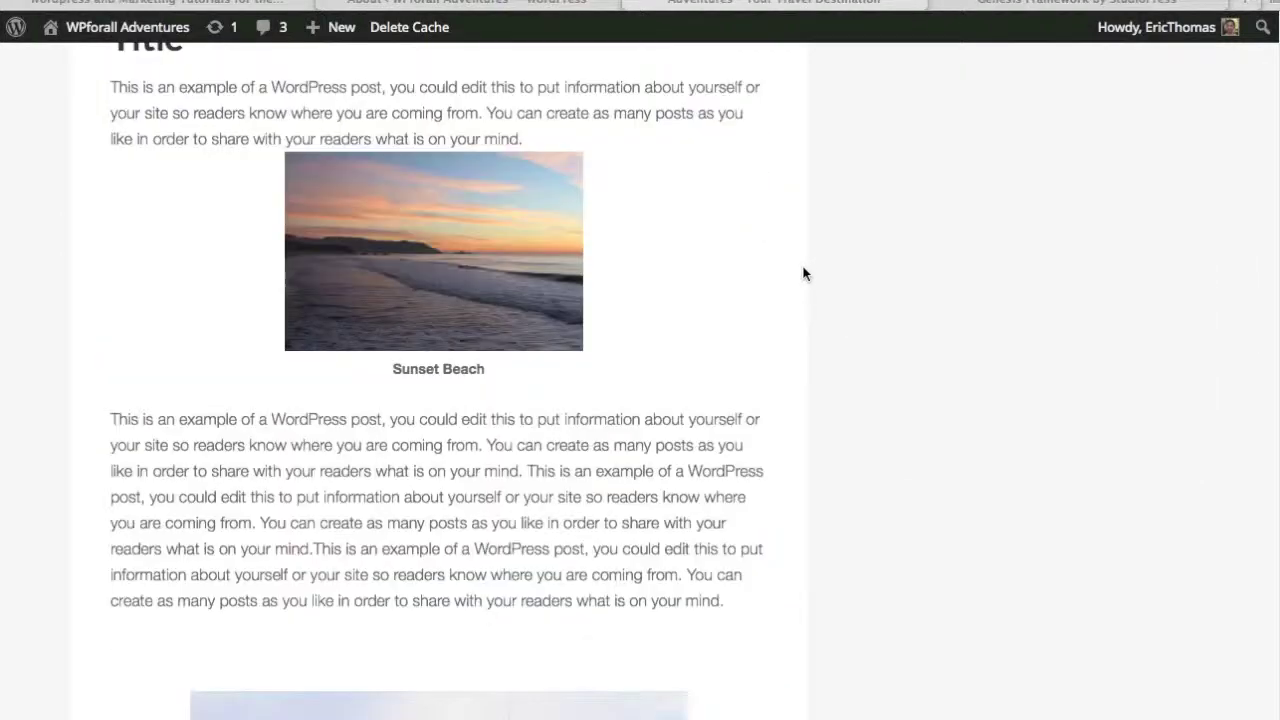
pyautogui.scroll(-3, 804, 273)
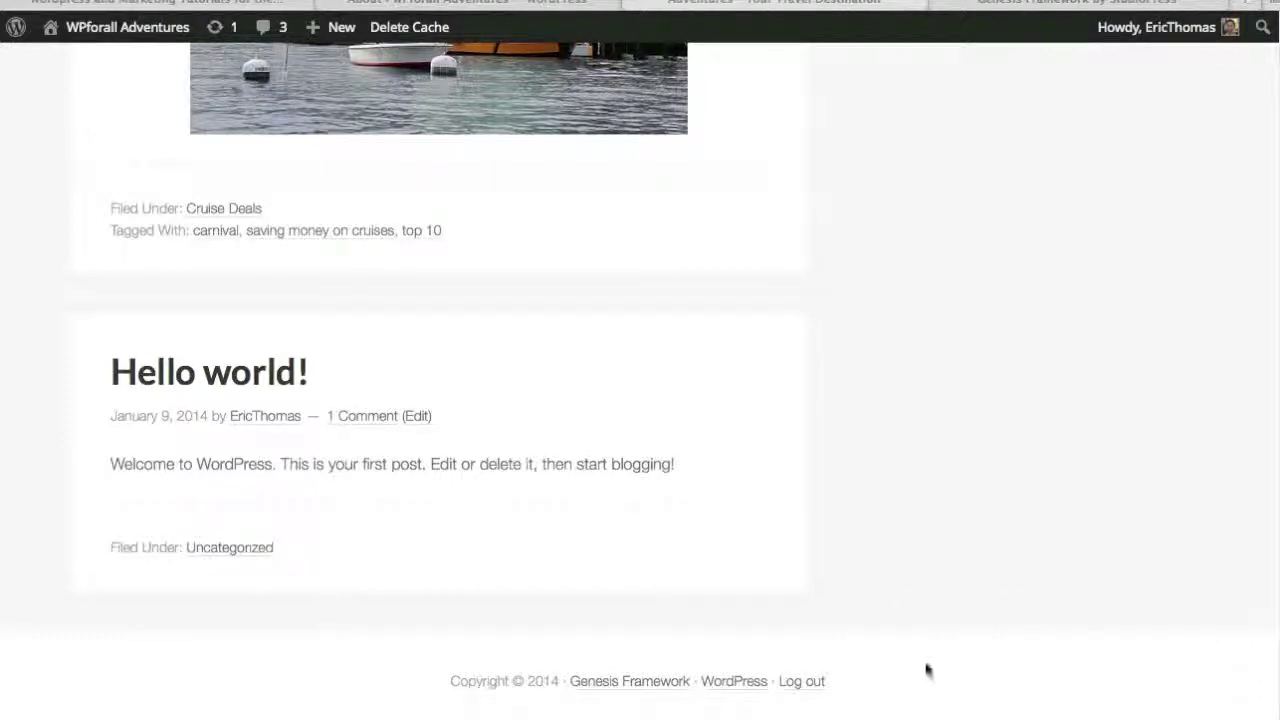
pyautogui.scroll(10, 938, 625)
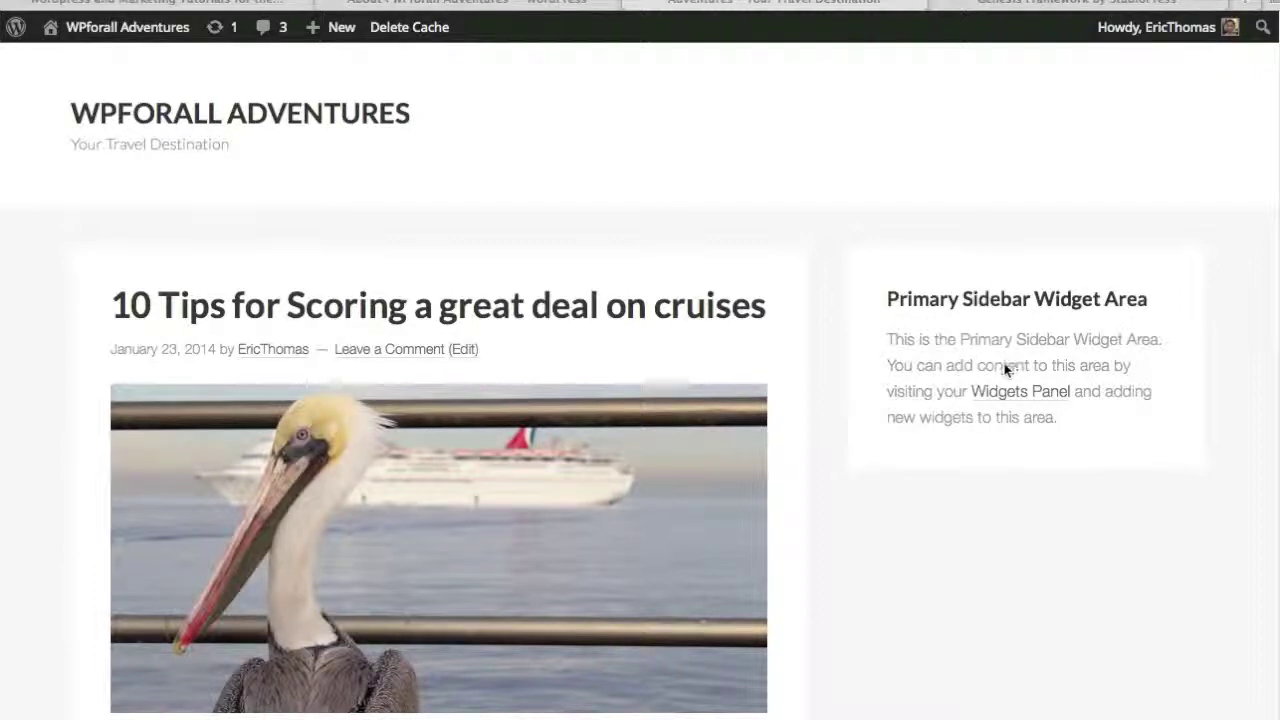
# Examine the Genesis Framework demo site's header, sidebar widgets, posts and footer widgets as the layout reference
pyautogui.click(1020, 5)
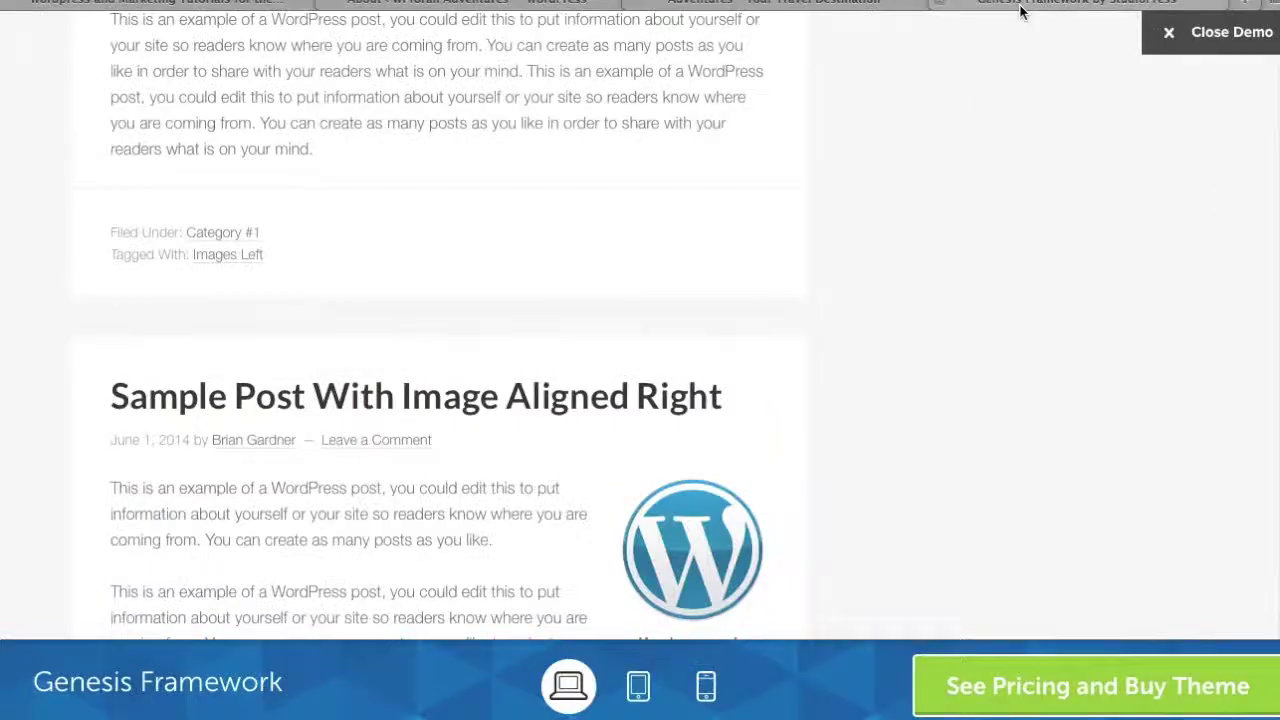
pyautogui.scroll(5, 946, 283)
pyautogui.scroll(5, 949, 287)
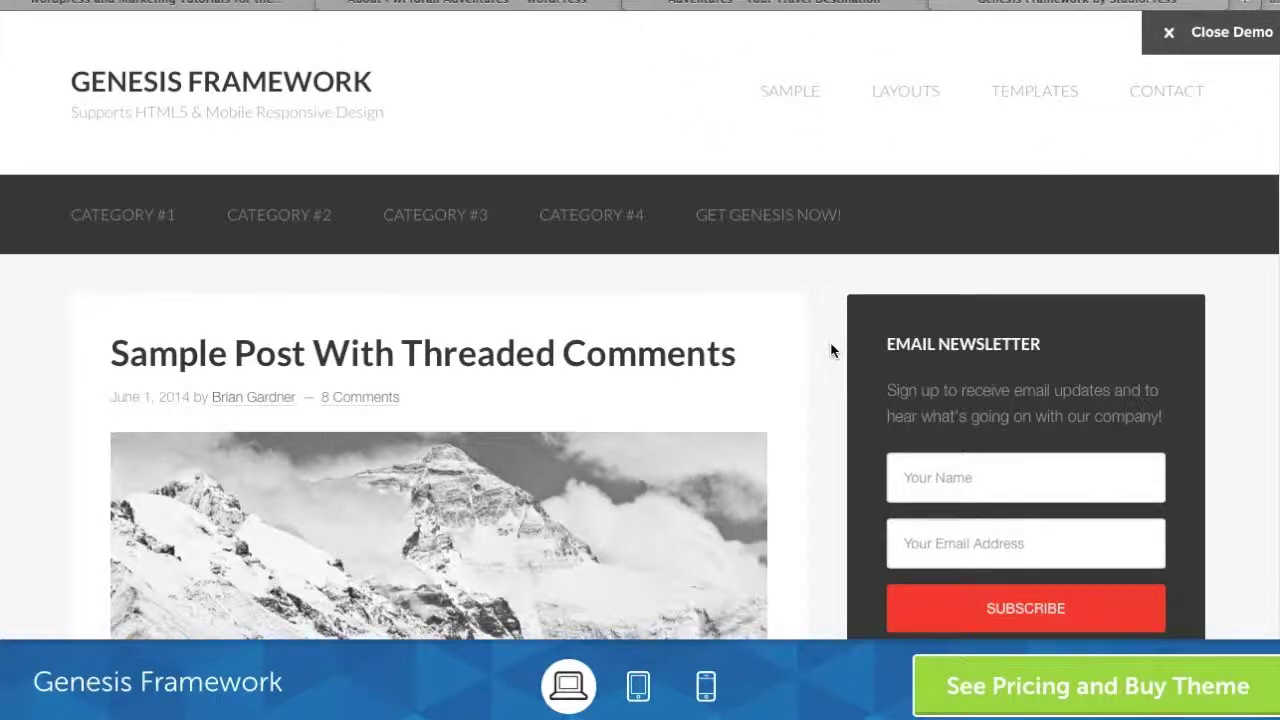
pyautogui.scroll(-3, 829, 350)
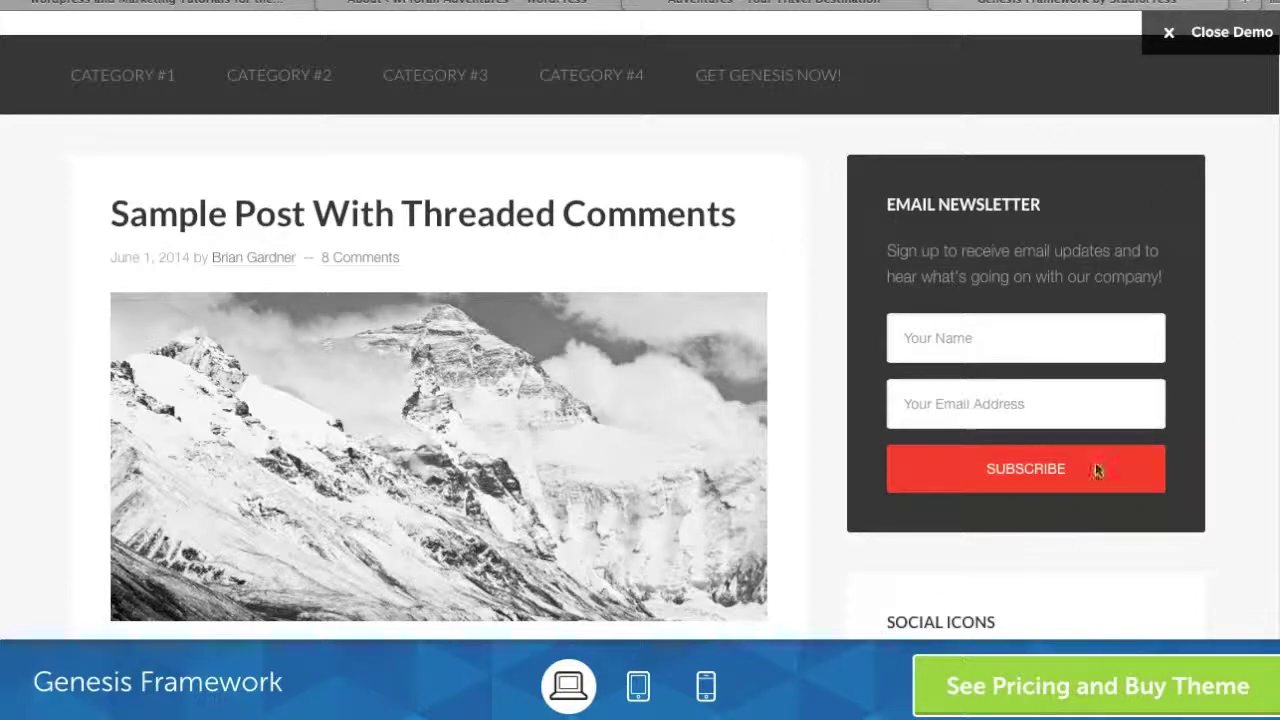
pyautogui.scroll(-2, 814, 218)
pyautogui.scroll(-5, 818, 263)
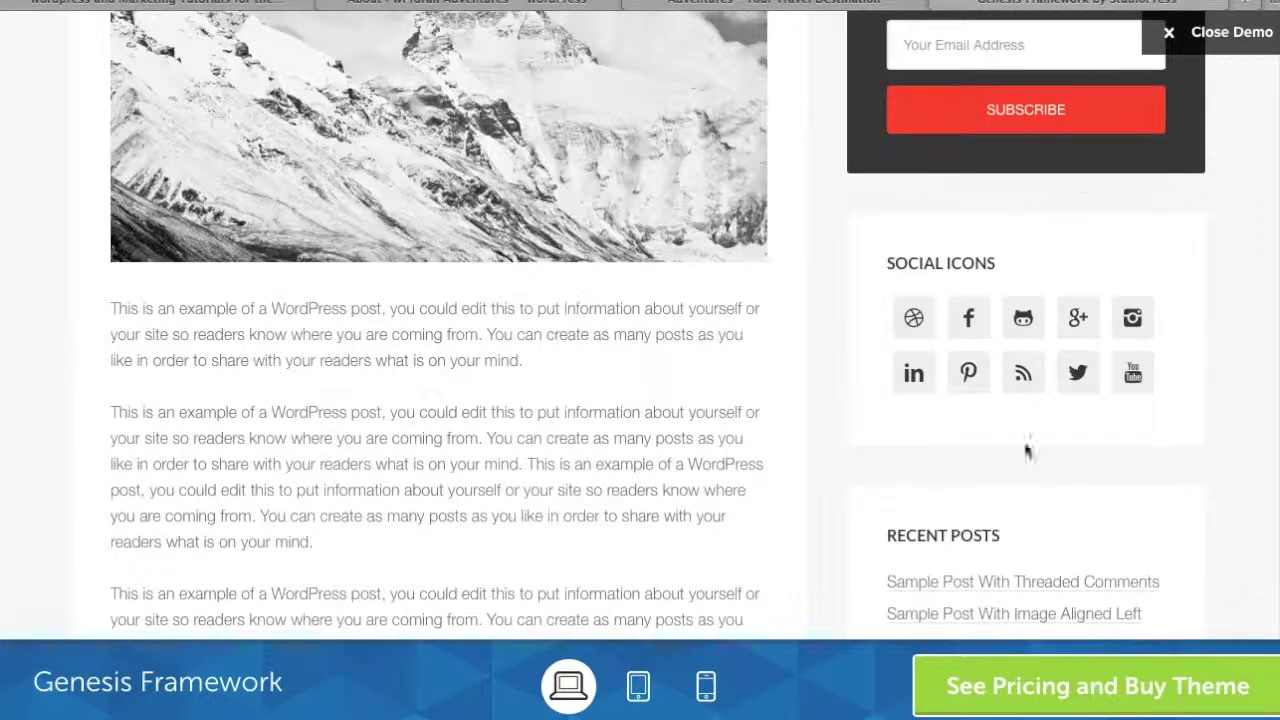
pyautogui.scroll(-3, 827, 352)
pyautogui.scroll(-10, 822, 392)
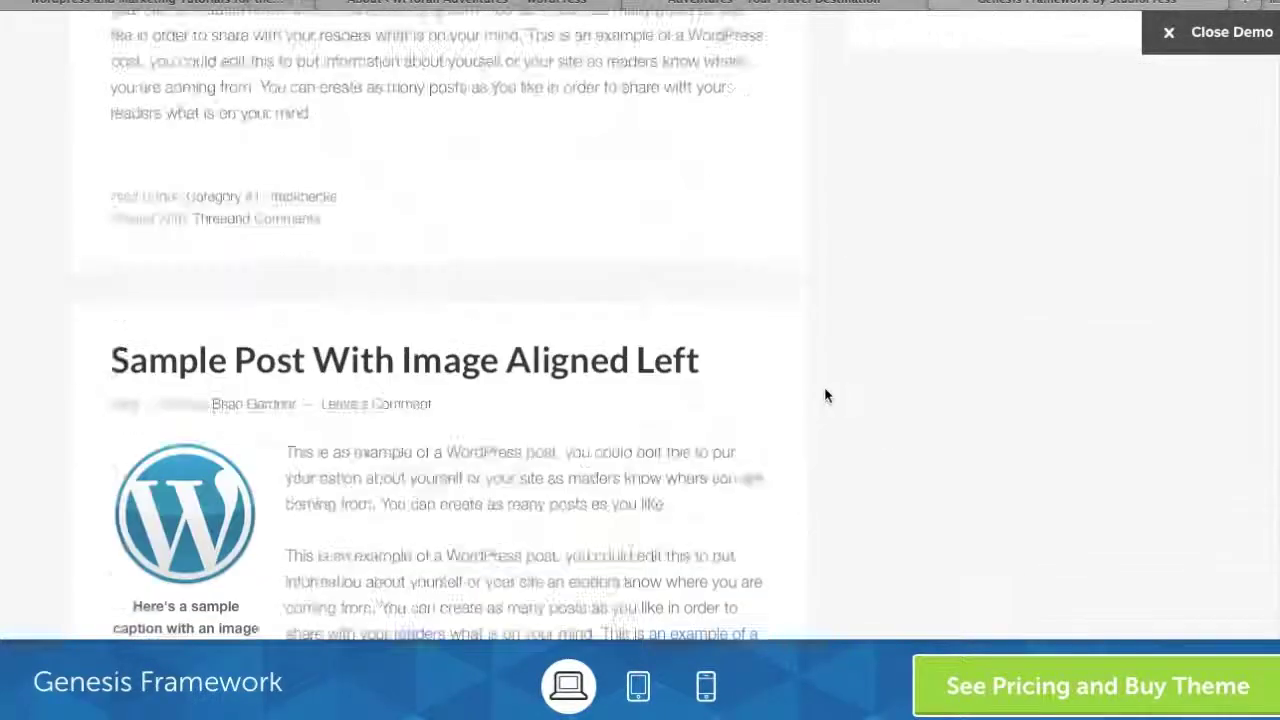
pyautogui.scroll(-7, 812, 392)
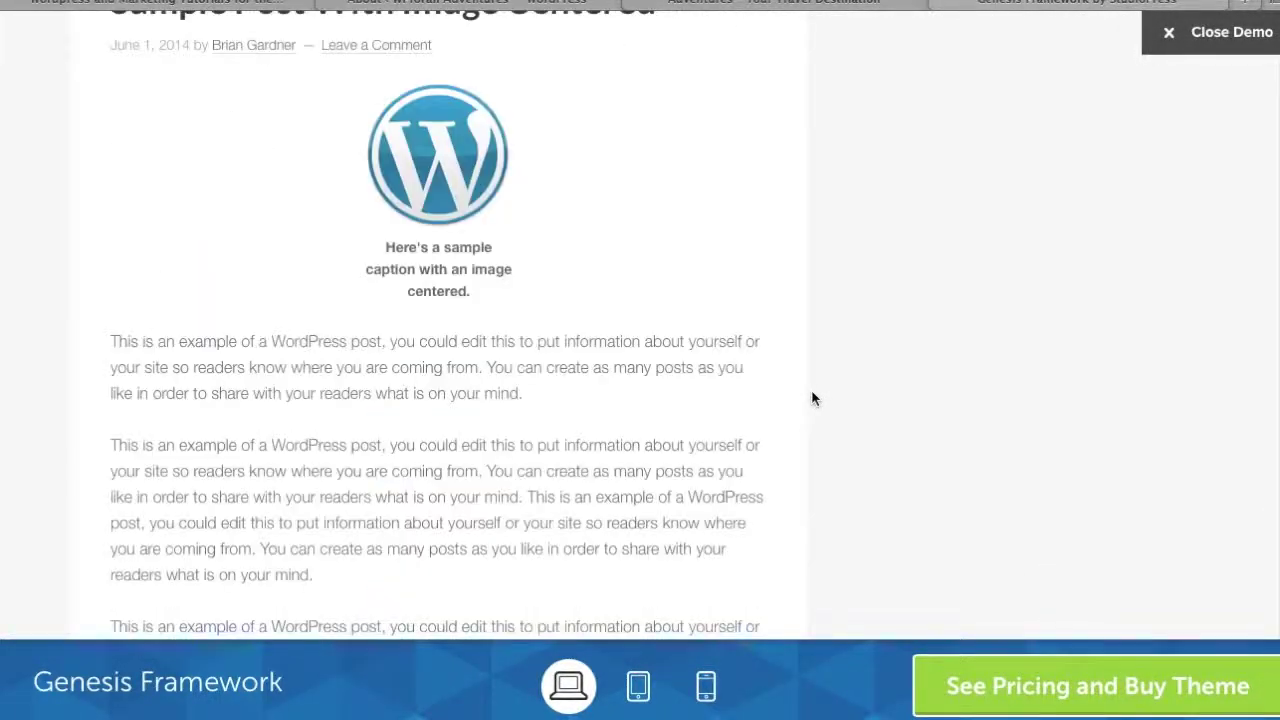
pyautogui.scroll(-7, 812, 393)
pyautogui.scroll(-10, 811, 398)
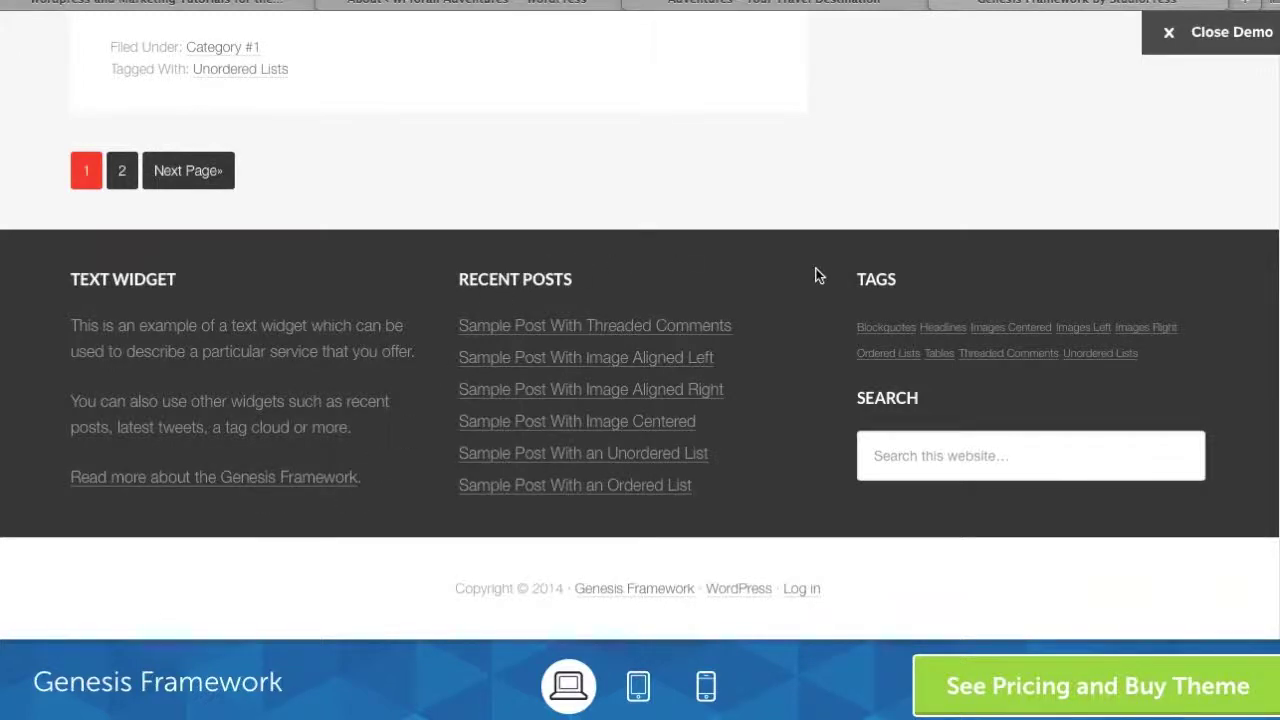
pyautogui.scroll(5, 822, 272)
pyautogui.scroll(10, 825, 266)
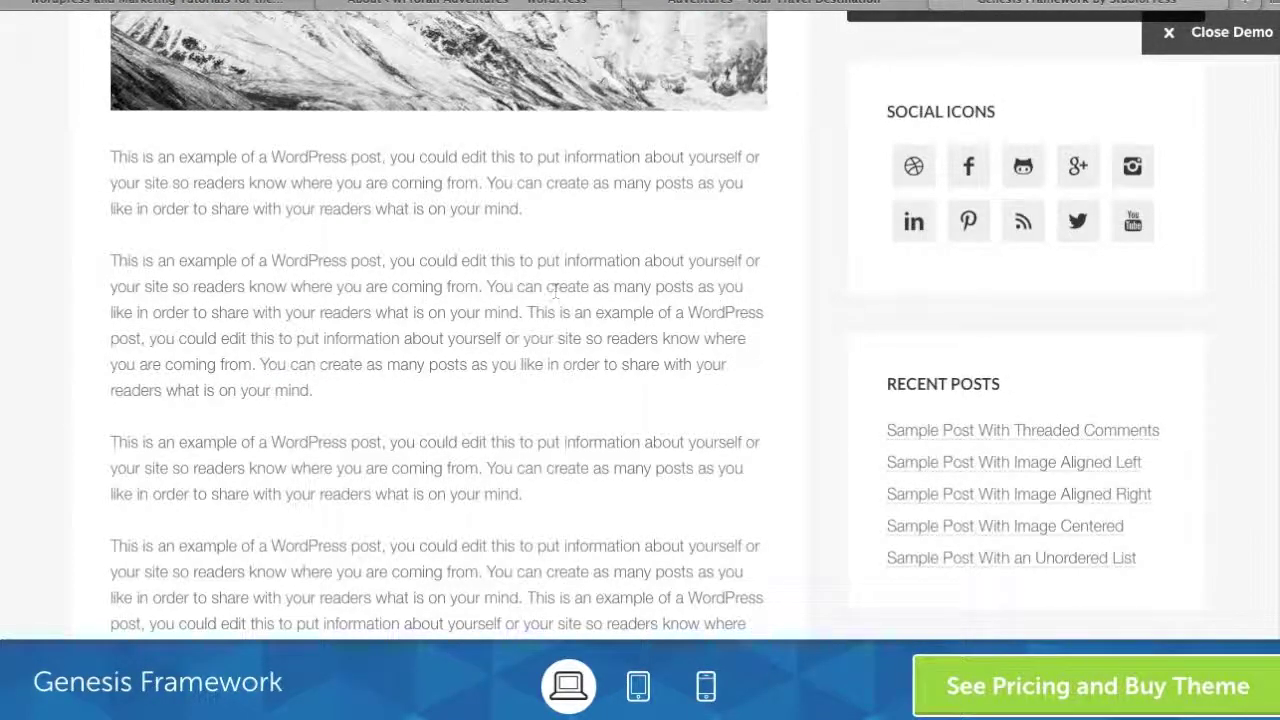
# Open the Widgets page in the WordPress admin, collapse the Header Right area and expand the Primary Sidebar area
pyautogui.click(530, 5)
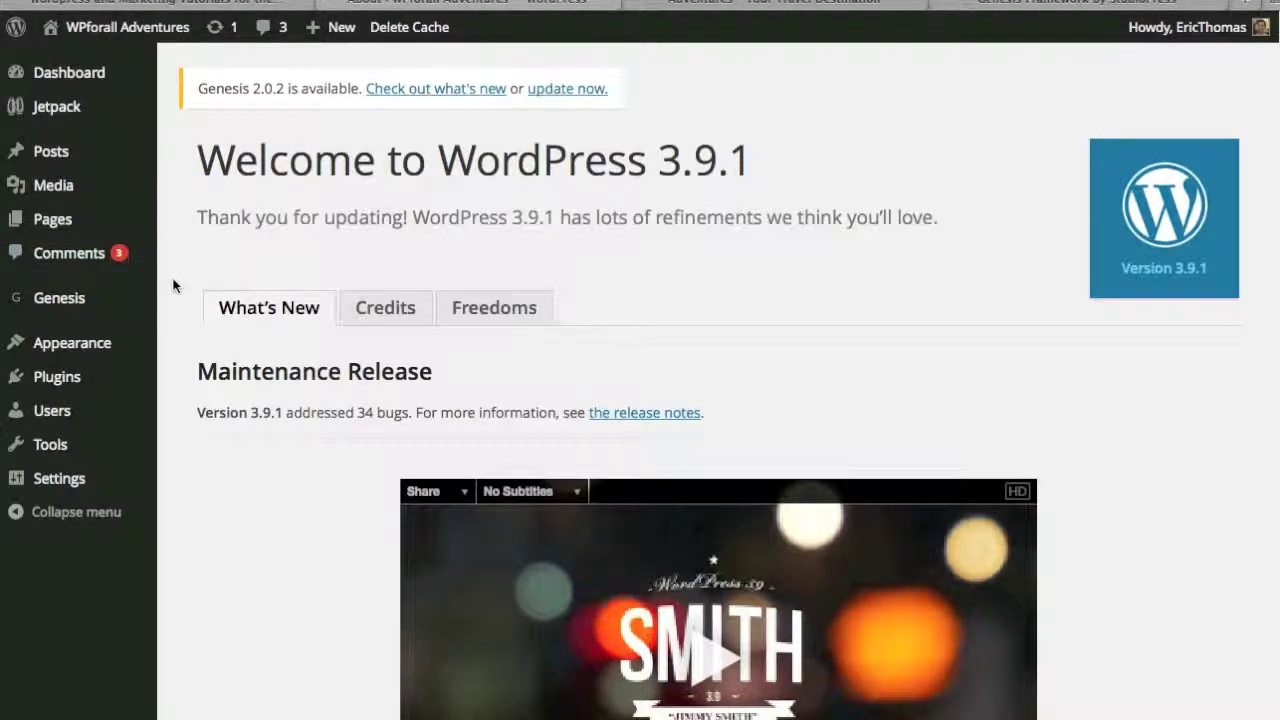
pyautogui.moveTo(88, 353)
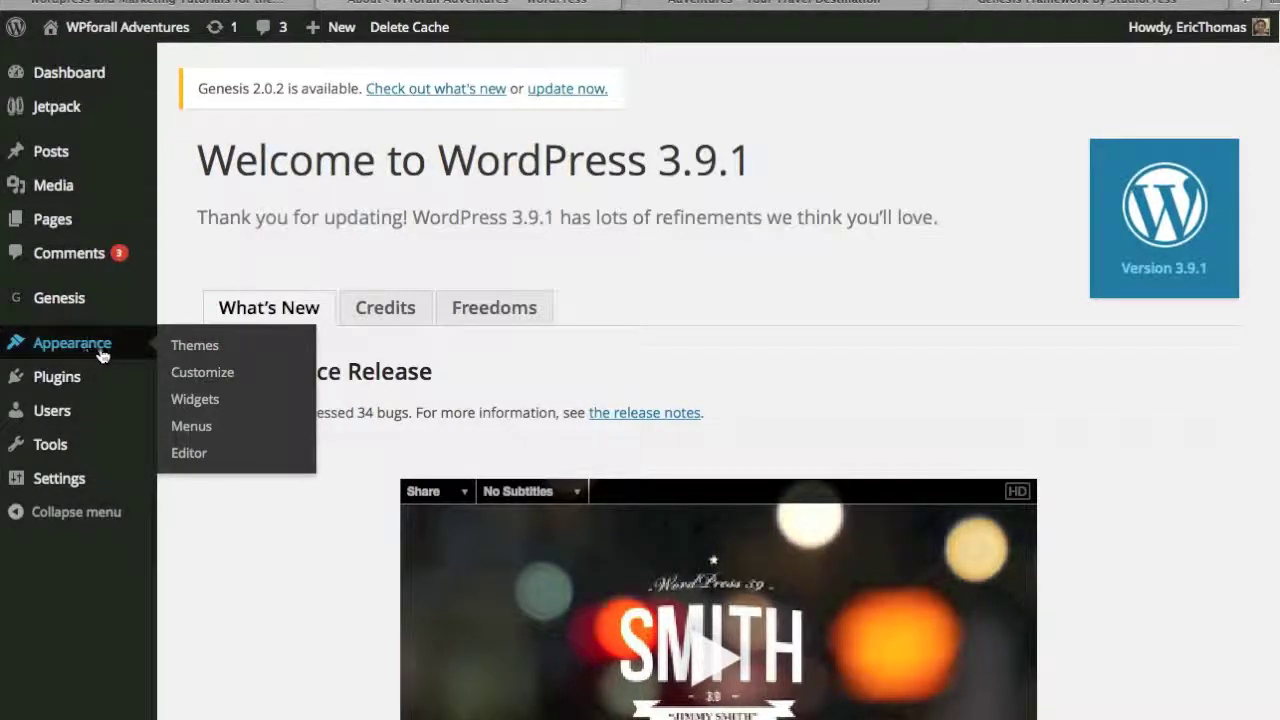
pyautogui.click(204, 401)
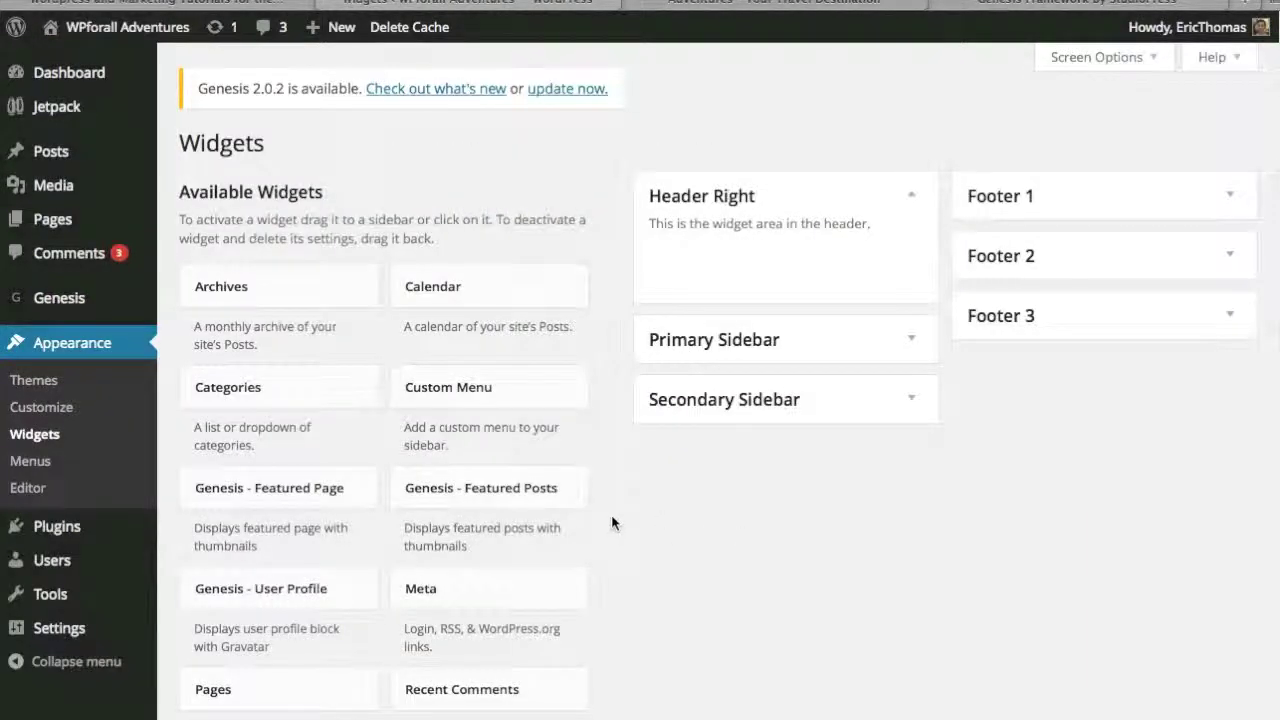
pyautogui.click(913, 197)
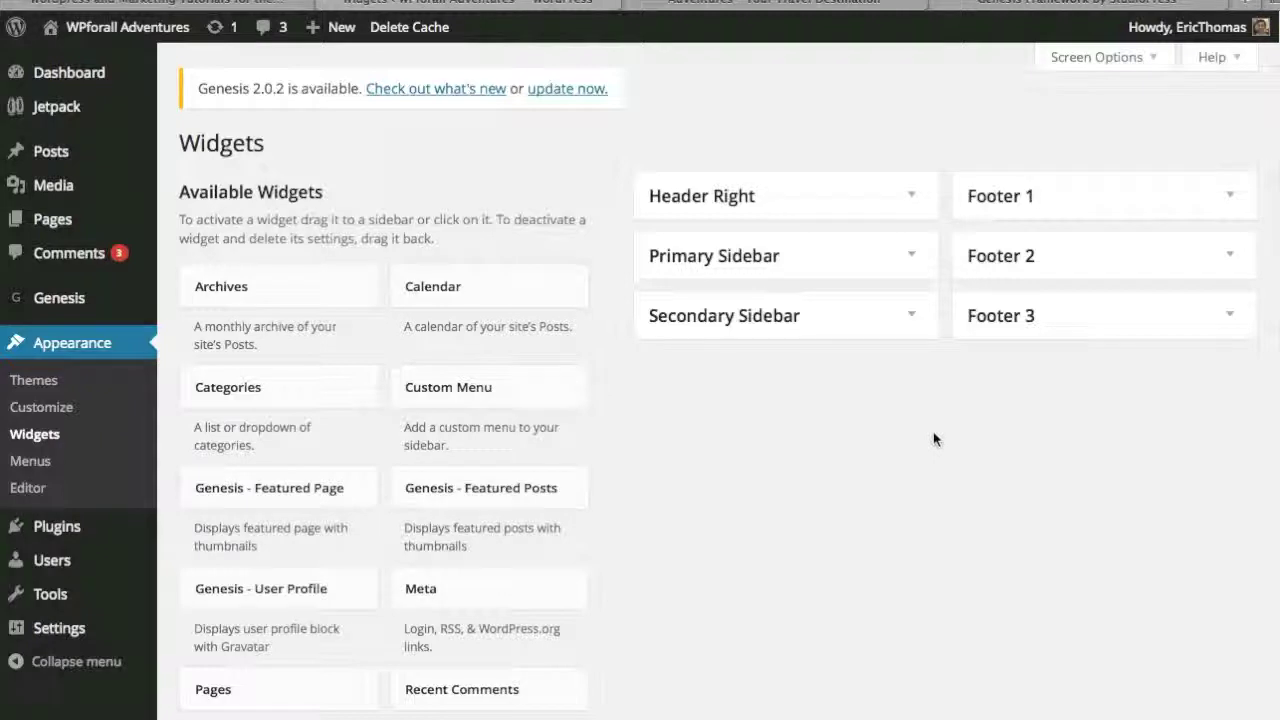
pyautogui.click(922, 259)
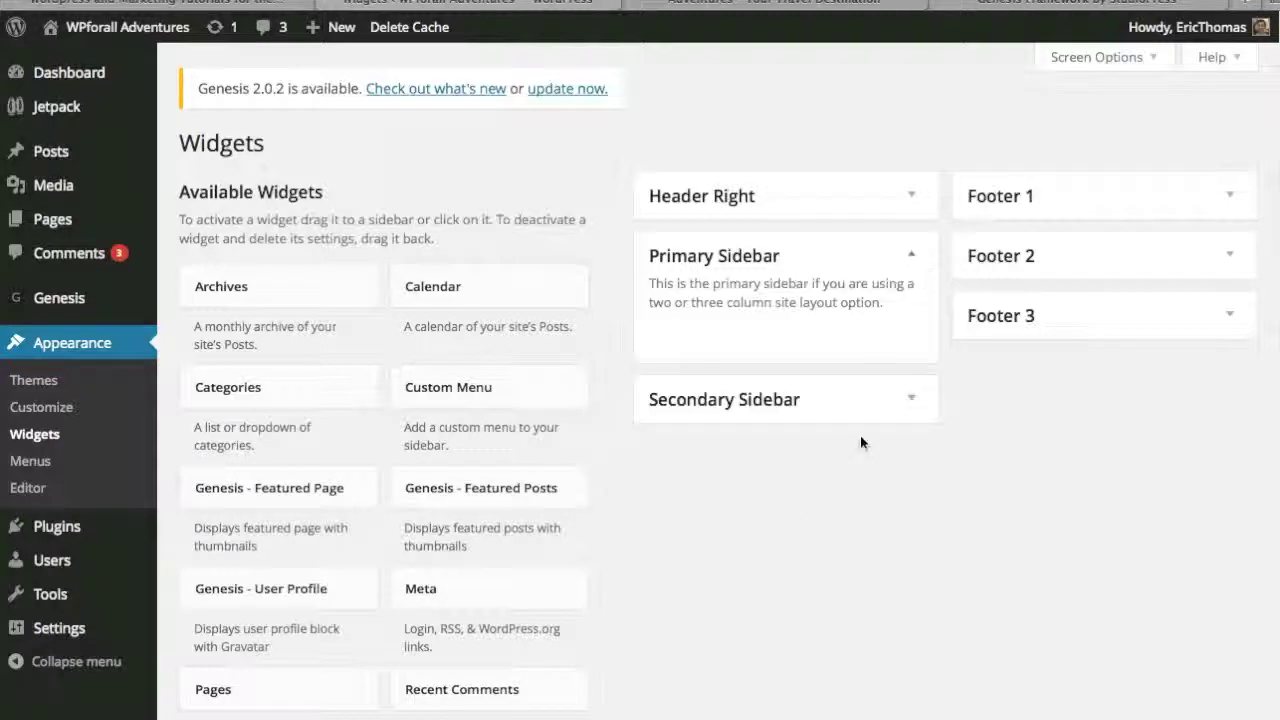
# Add a Recent Posts widget to the Primary Sidebar and title it "Recent Posts:"
pyautogui.scroll(-1, 591, 551)
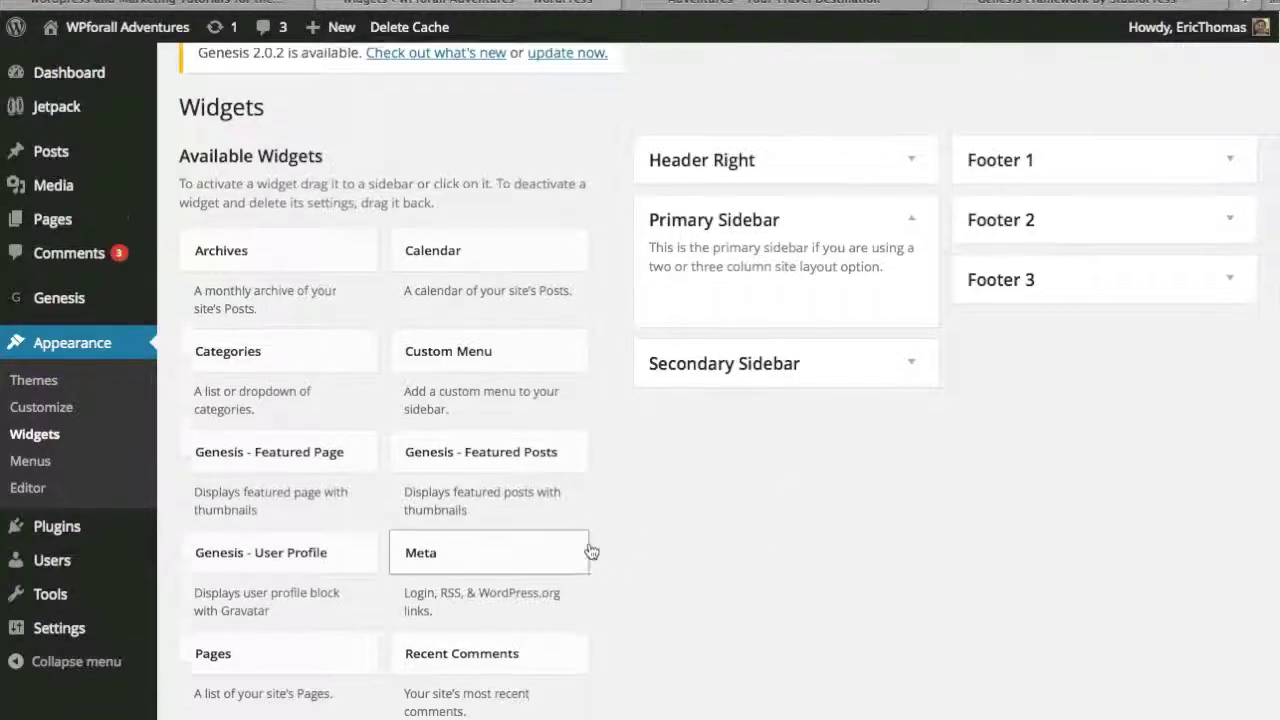
pyautogui.scroll(-3, 591, 551)
pyautogui.moveTo(311, 649); pyautogui.dragTo(786, 180)
pyautogui.click(855, 265)
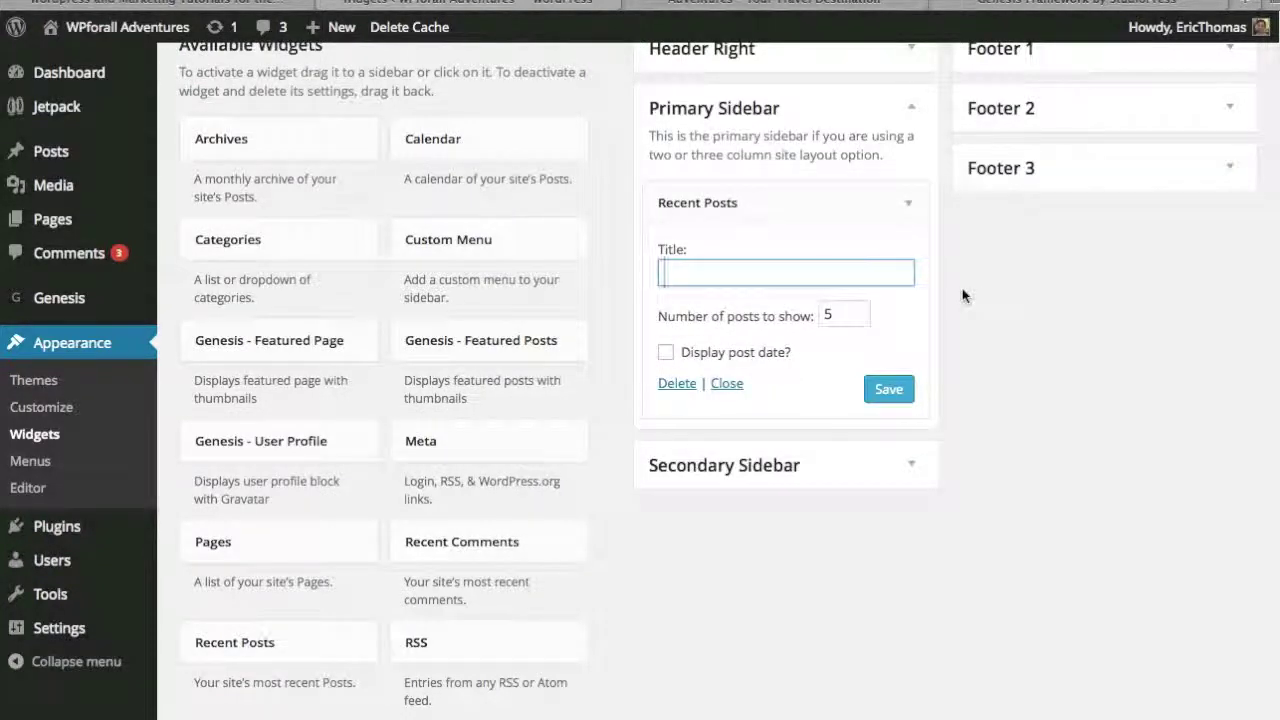
pyautogui.write('Recent Posts:')
pyautogui.click(898, 214)
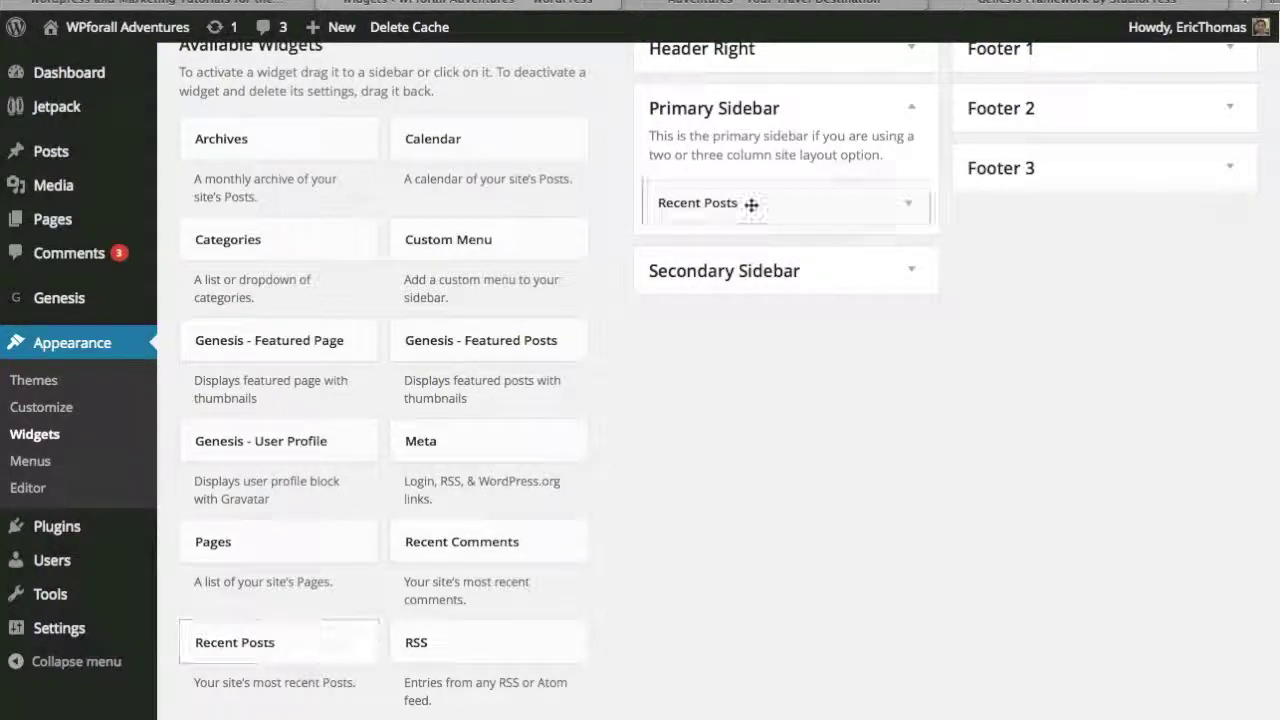
# Reopen the Recent Posts widget in the Primary Sidebar and save its settings
pyautogui.moveTo(751, 204); pyautogui.dragTo(753, 206)
pyautogui.click(908, 128)
pyautogui.click(908, 126)
pyautogui.click(900, 202)
pyautogui.click(890, 389)
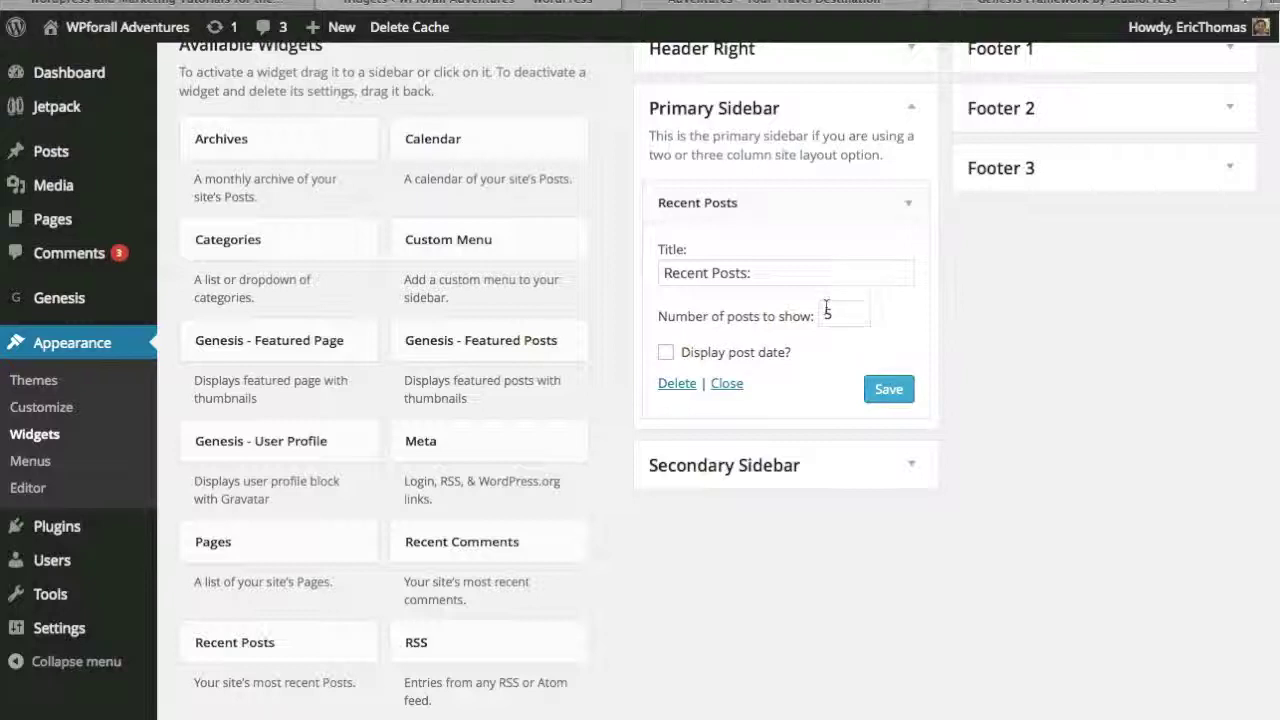
pyautogui.click(891, 390)
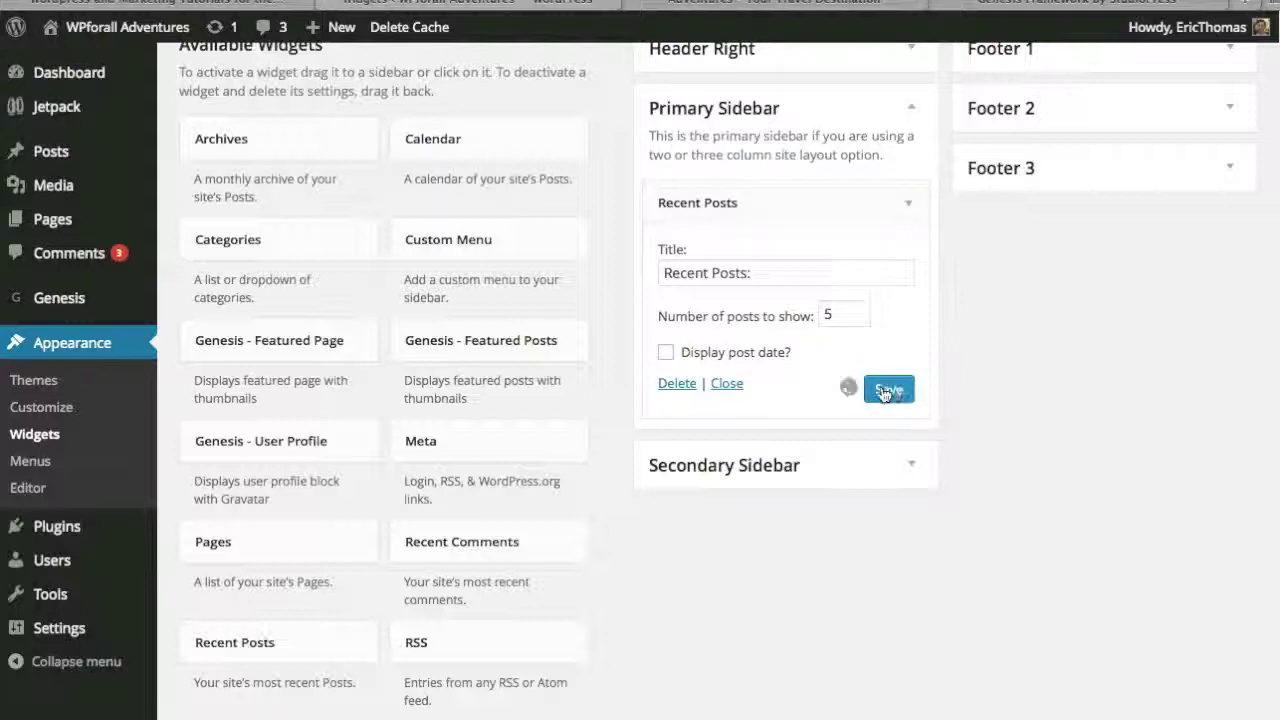
# Reload the live homepage to check its sidebar, and collapse the Primary Sidebar area on the Widgets page
pyautogui.click(831, 5)
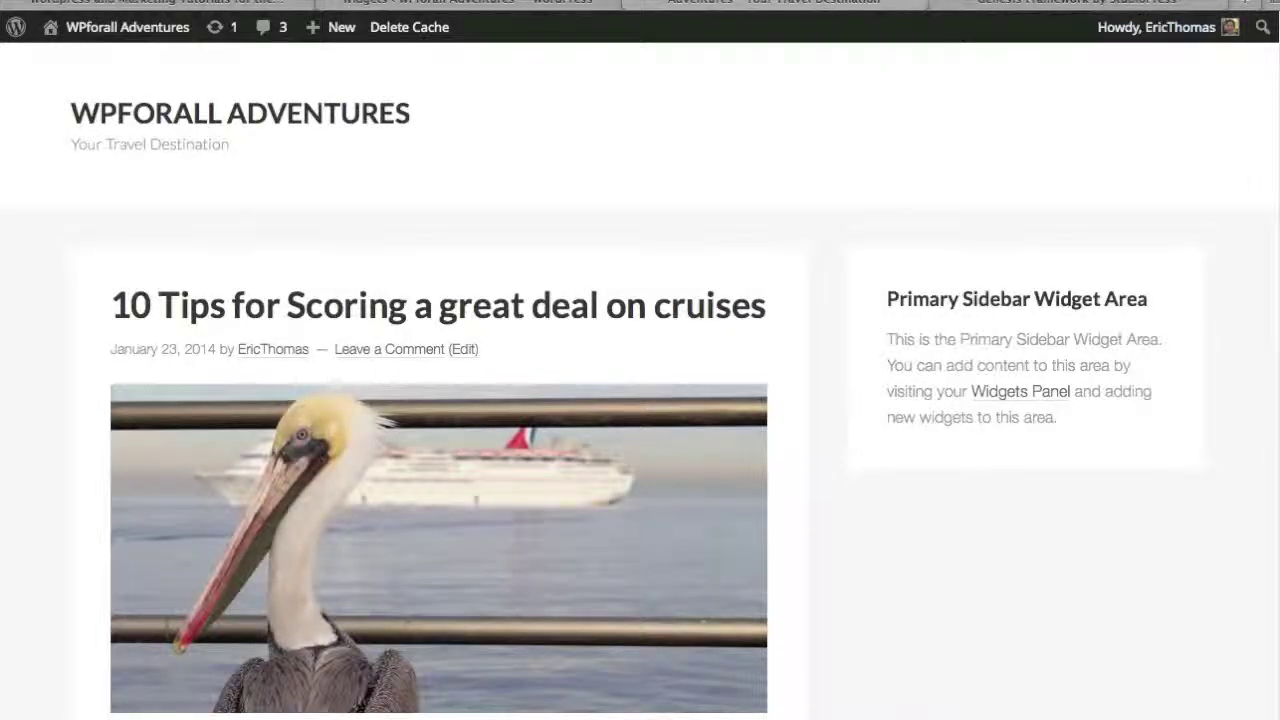
pyautogui.hotkey('ctrl', 'r')
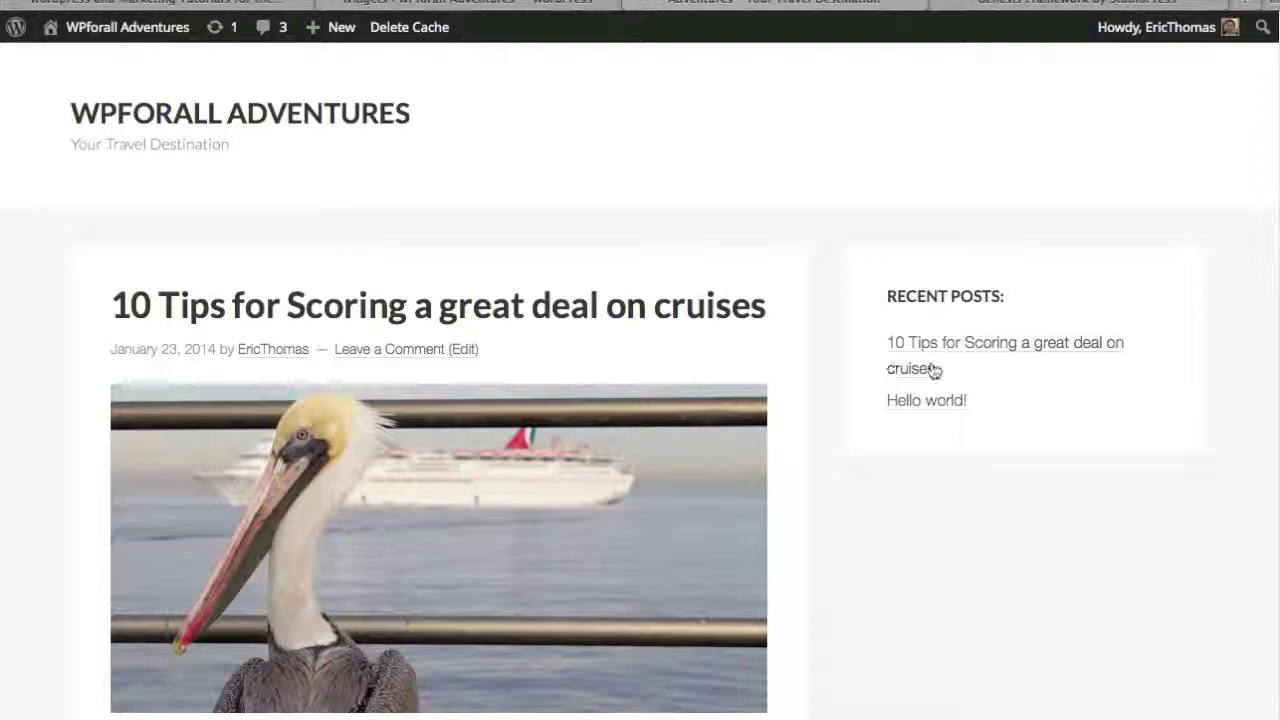
pyautogui.click(590, 6)
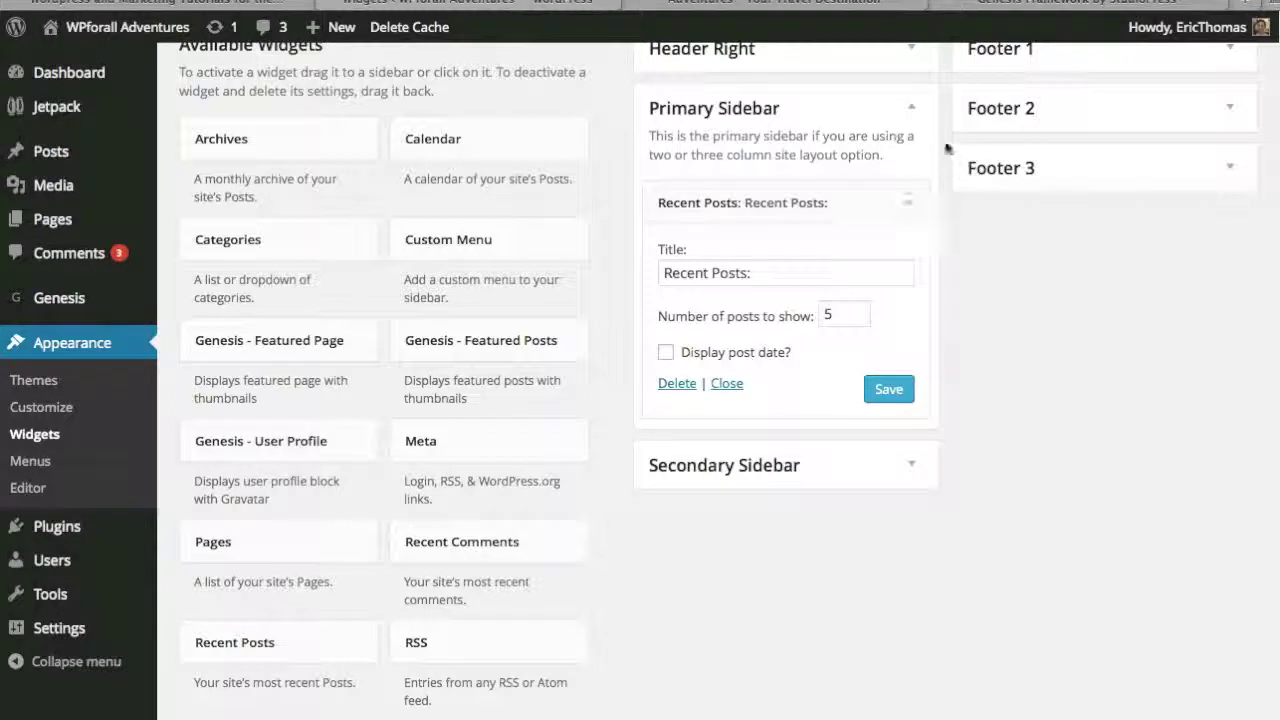
pyautogui.click(912, 110)
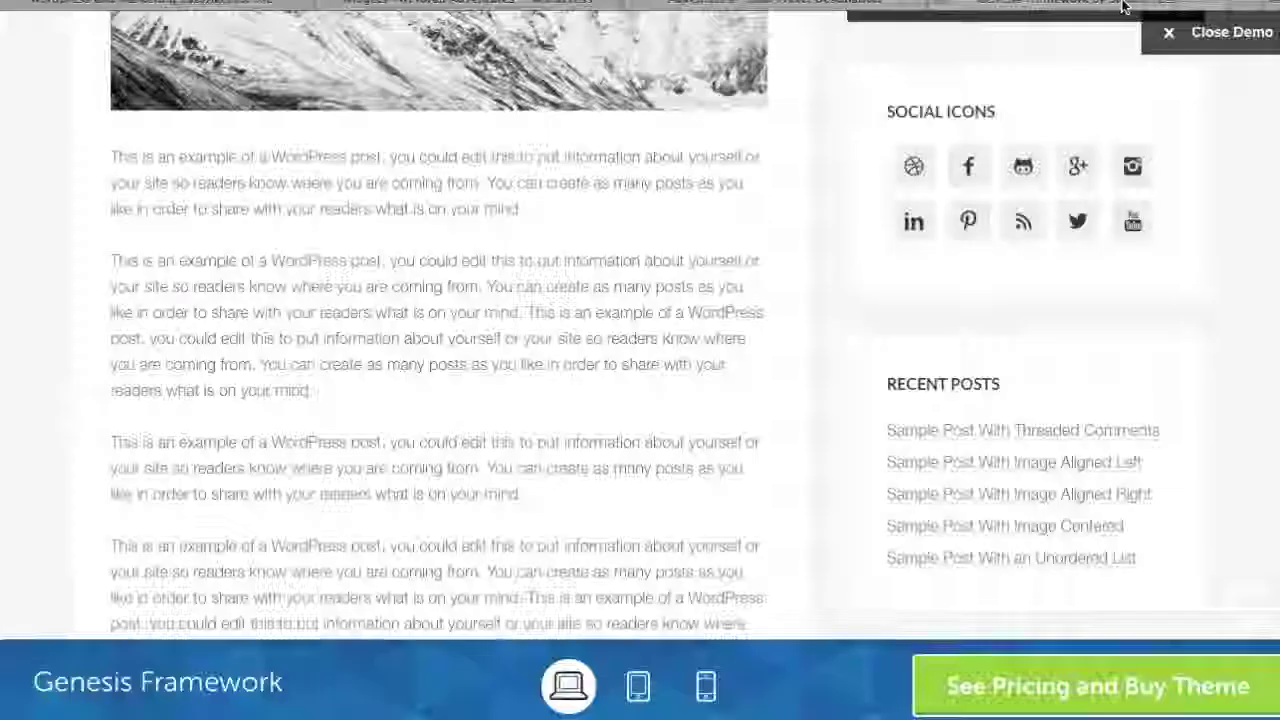
# Copy the body text of the Text Widget in the Genesis demo site's footer
pyautogui.scroll(-10, 828, 372)
pyautogui.scroll(10, 829, 377)
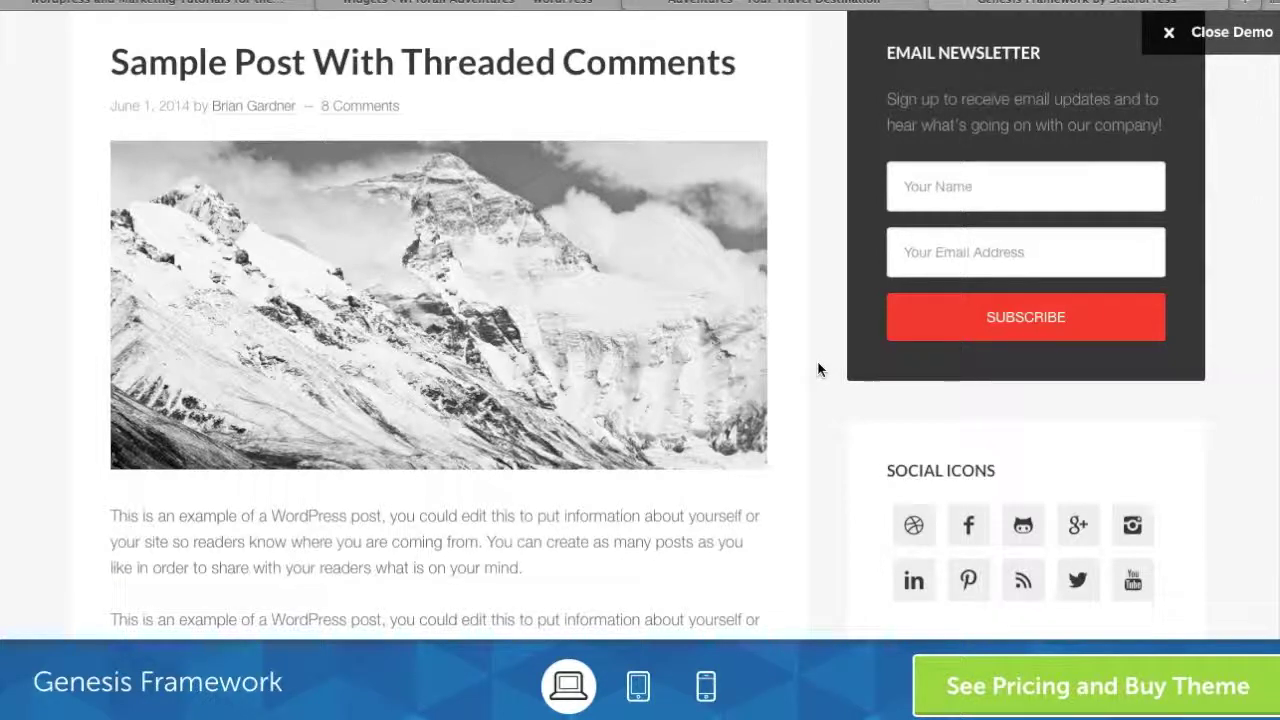
pyautogui.scroll(-10, 817, 368)
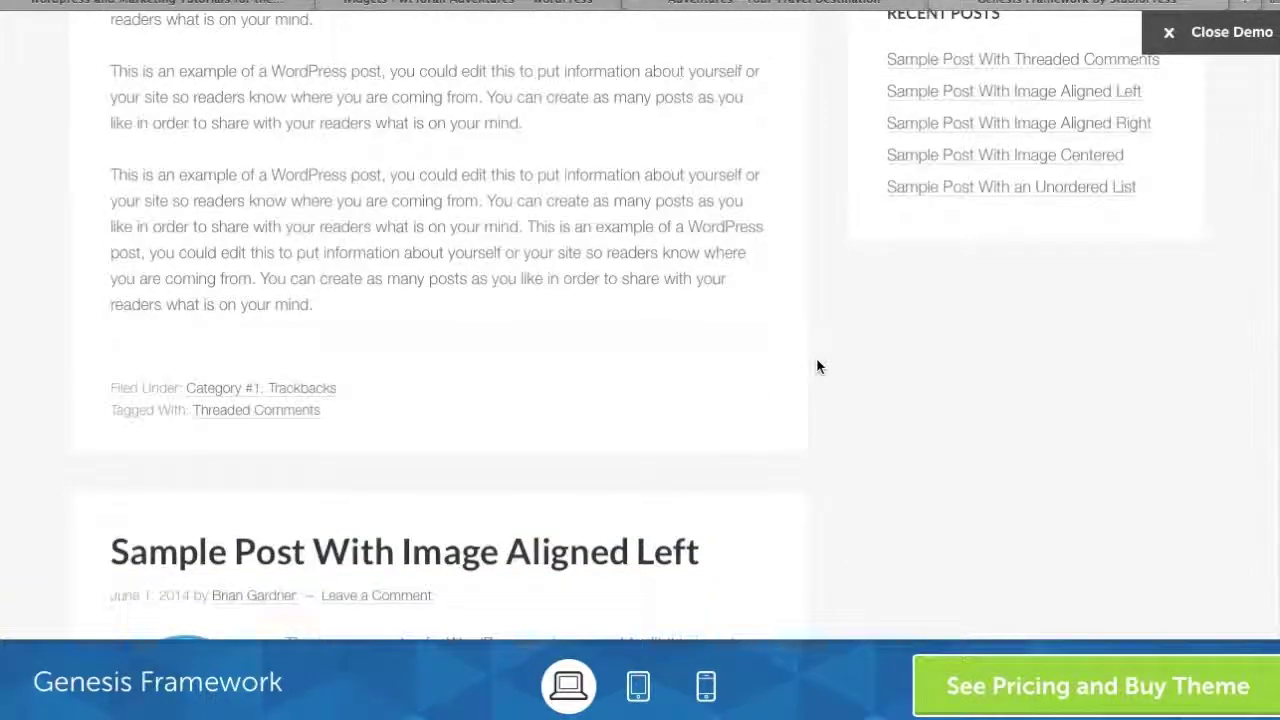
pyautogui.scroll(-4, 817, 367)
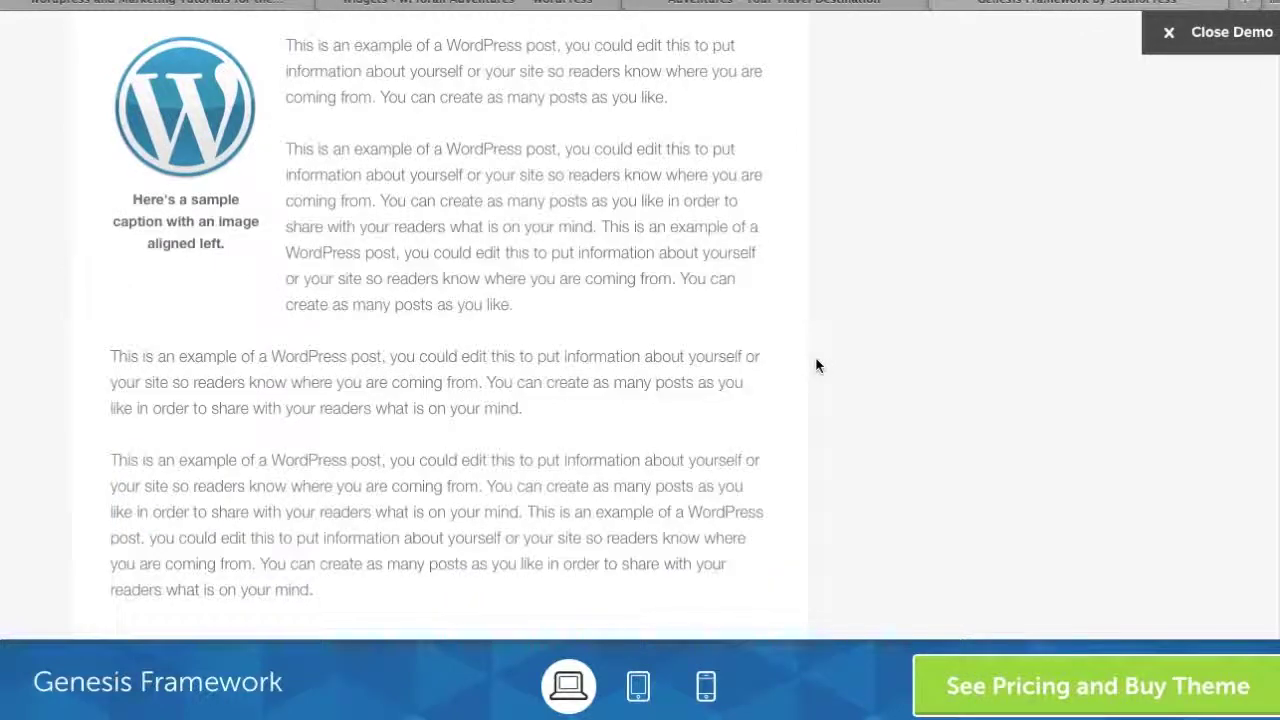
pyautogui.scroll(-20, 817, 366)
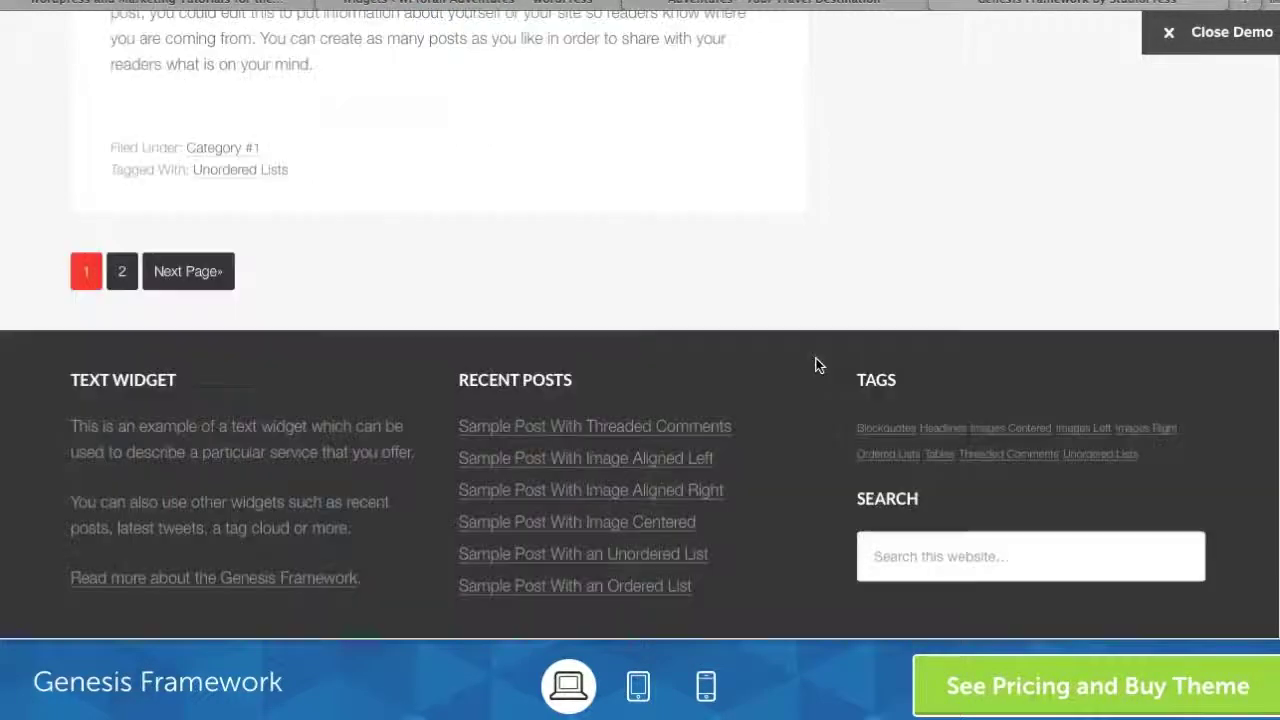
pyautogui.scroll(-1, 815, 365)
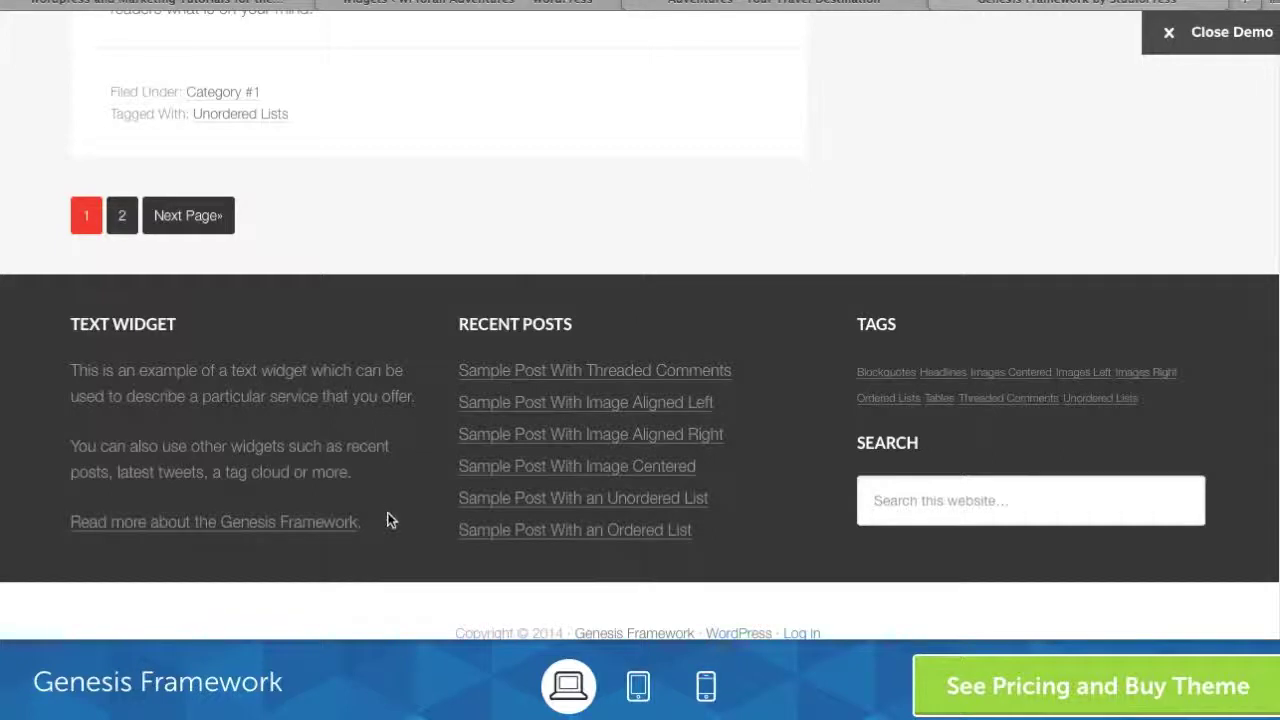
pyautogui.moveTo(388, 527); pyautogui.dragTo(62, 376)
pyautogui.hotkey('ctrl', 'c')
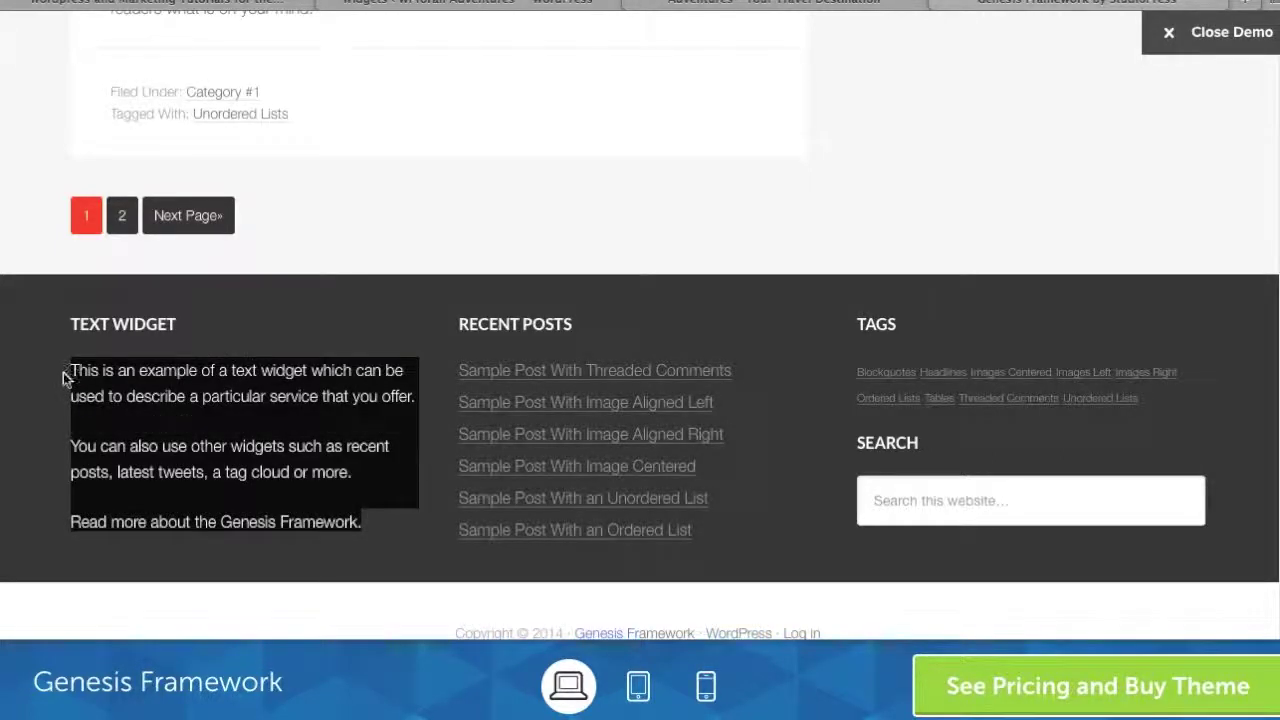
pyautogui.click(249, 295)
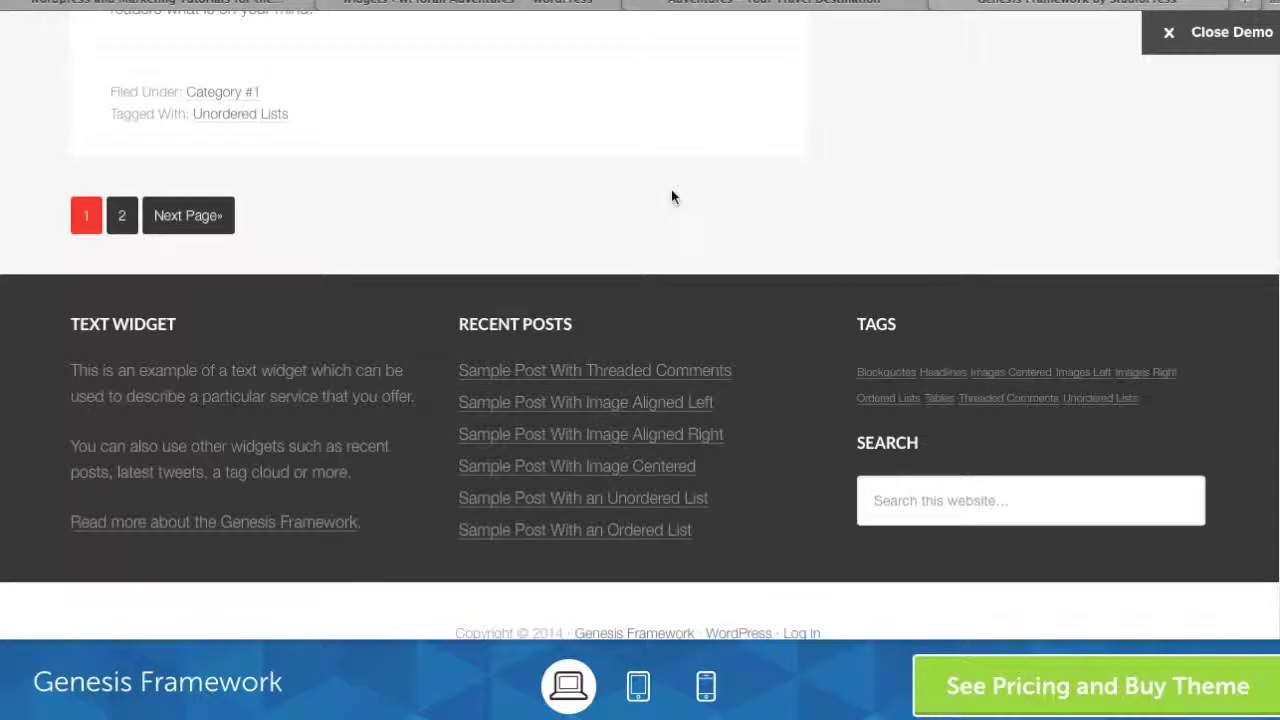
# Add a Text widget to the Footer 1 area on the Widgets page and paste the copied demo text into its body
pyautogui.click(522, 12)
pyautogui.scroll(2, 864, 326)
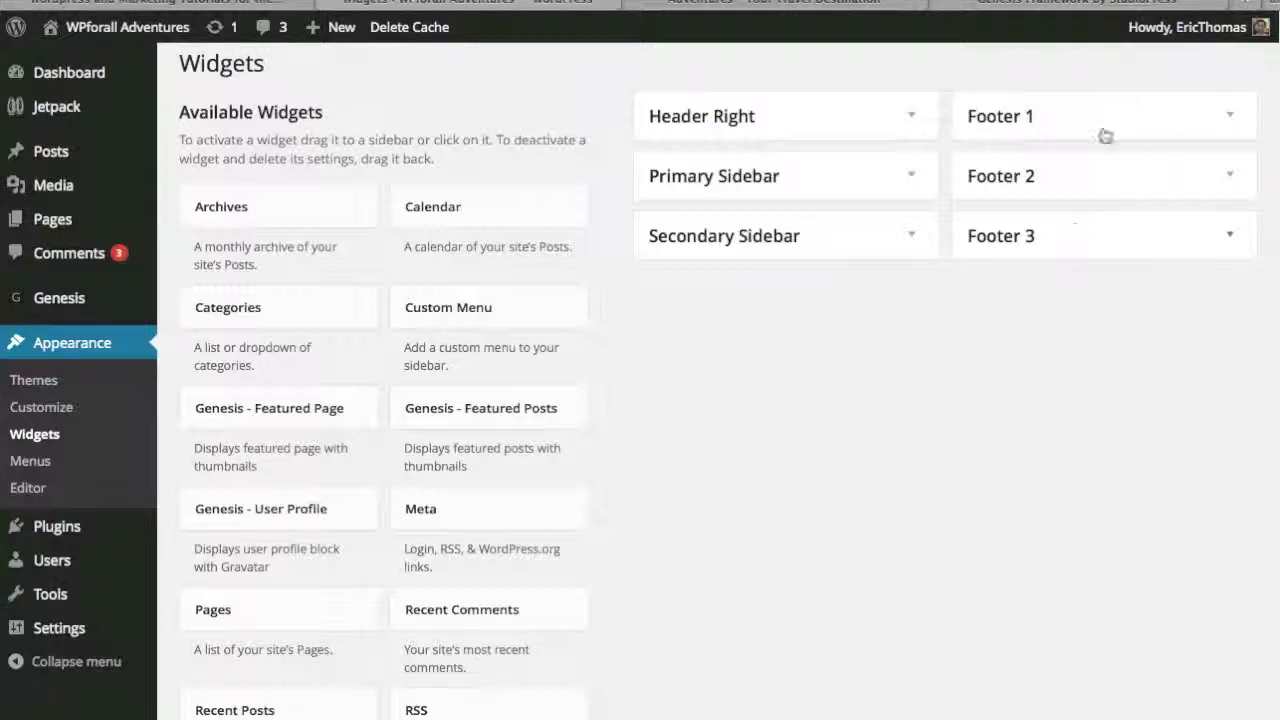
pyautogui.click(1226, 116)
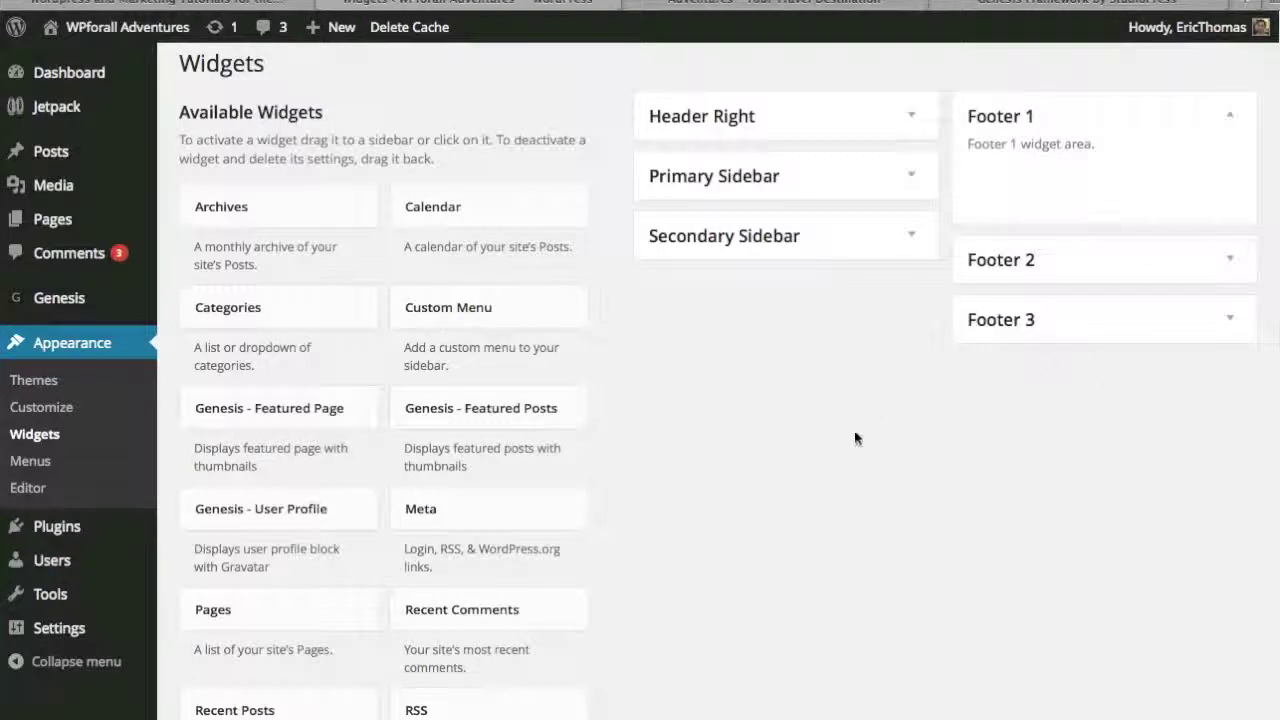
pyautogui.scroll(-5, 697, 458)
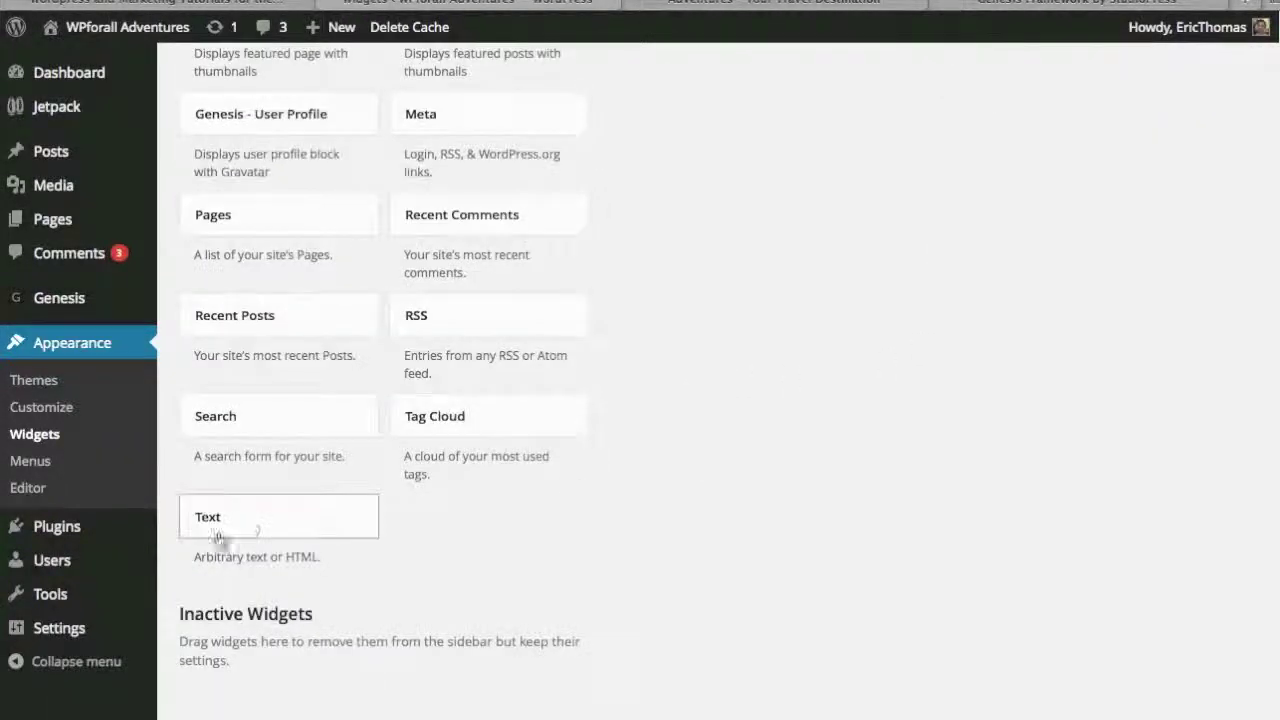
pyautogui.moveTo(255, 527); pyautogui.dragTo(1050, 143)
pyautogui.click(951, 293)
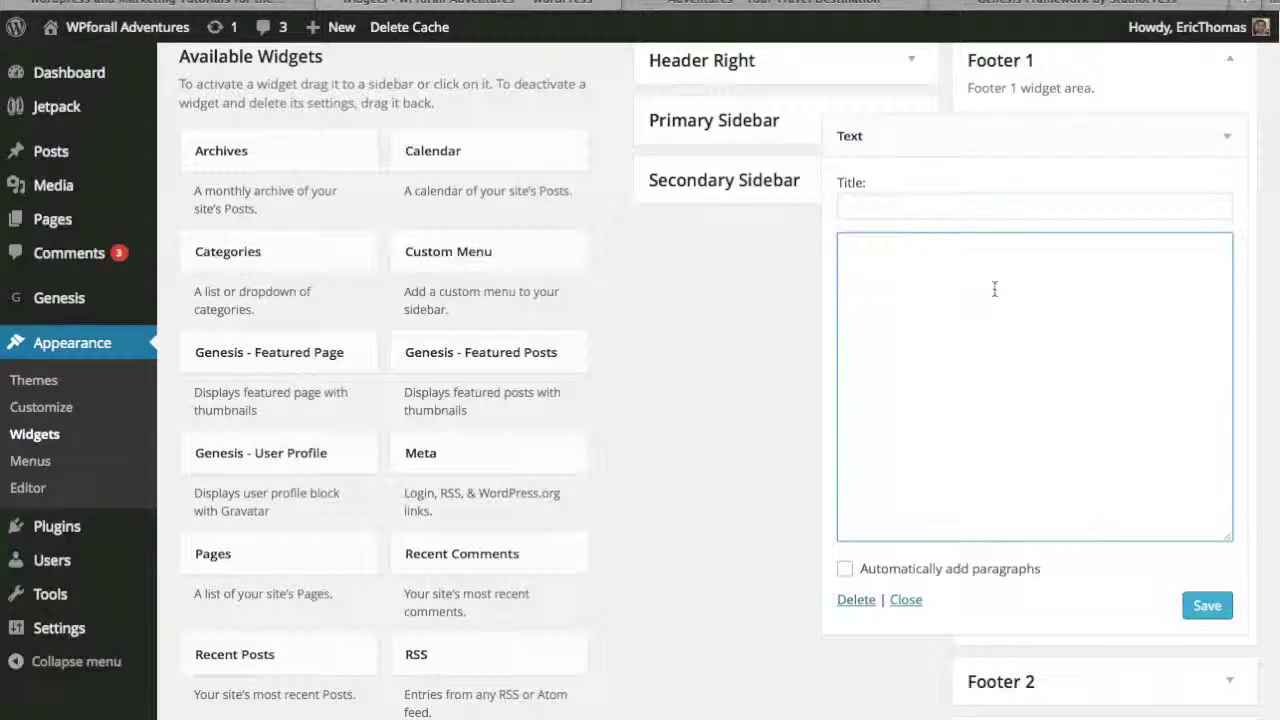
pyautogui.hotkey('ctrl', 'v')
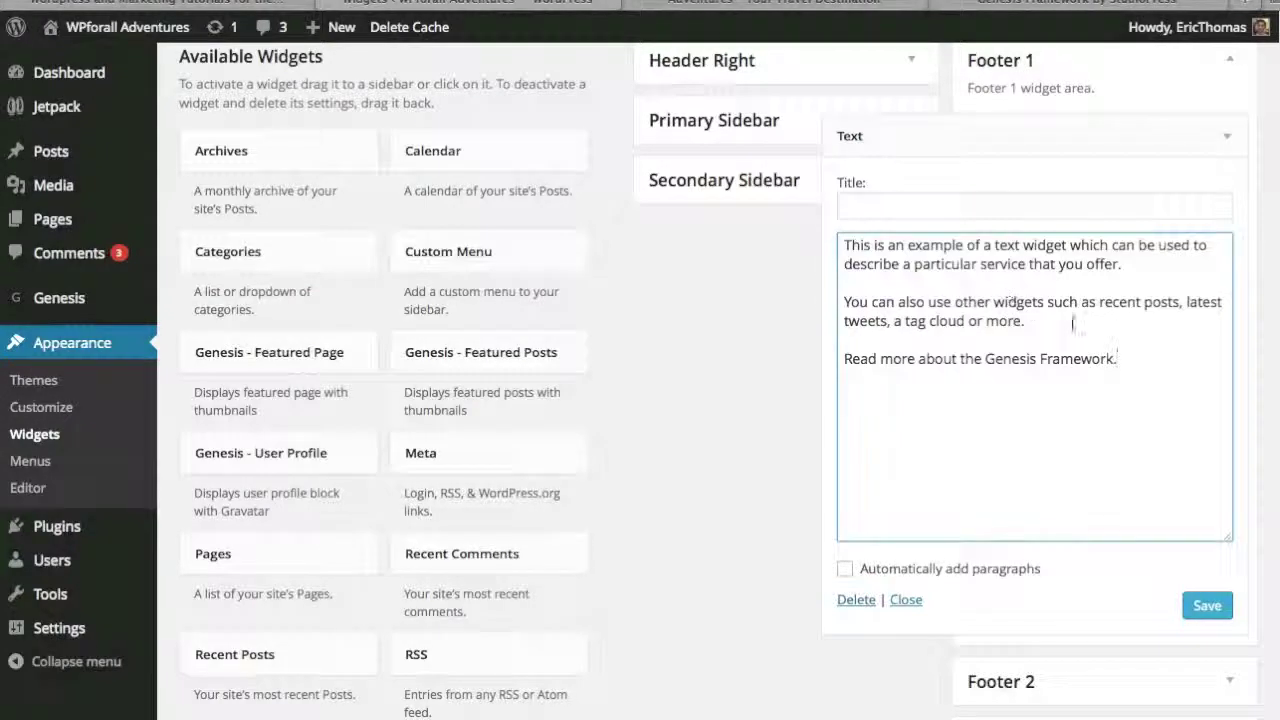
# Title the Footer 1 Text widget "About Me:", save it and collapse it
pyautogui.click(880, 208)
pyautogui.write('A')
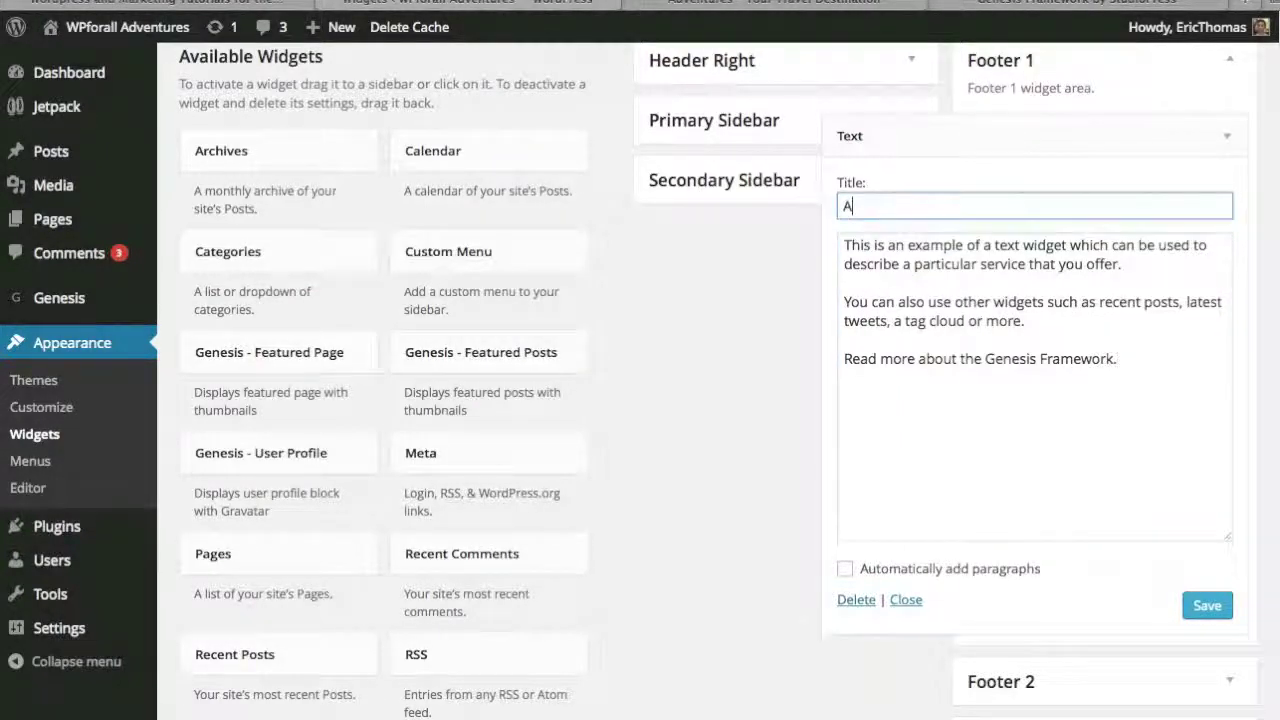
pyautogui.write('bout Me:')
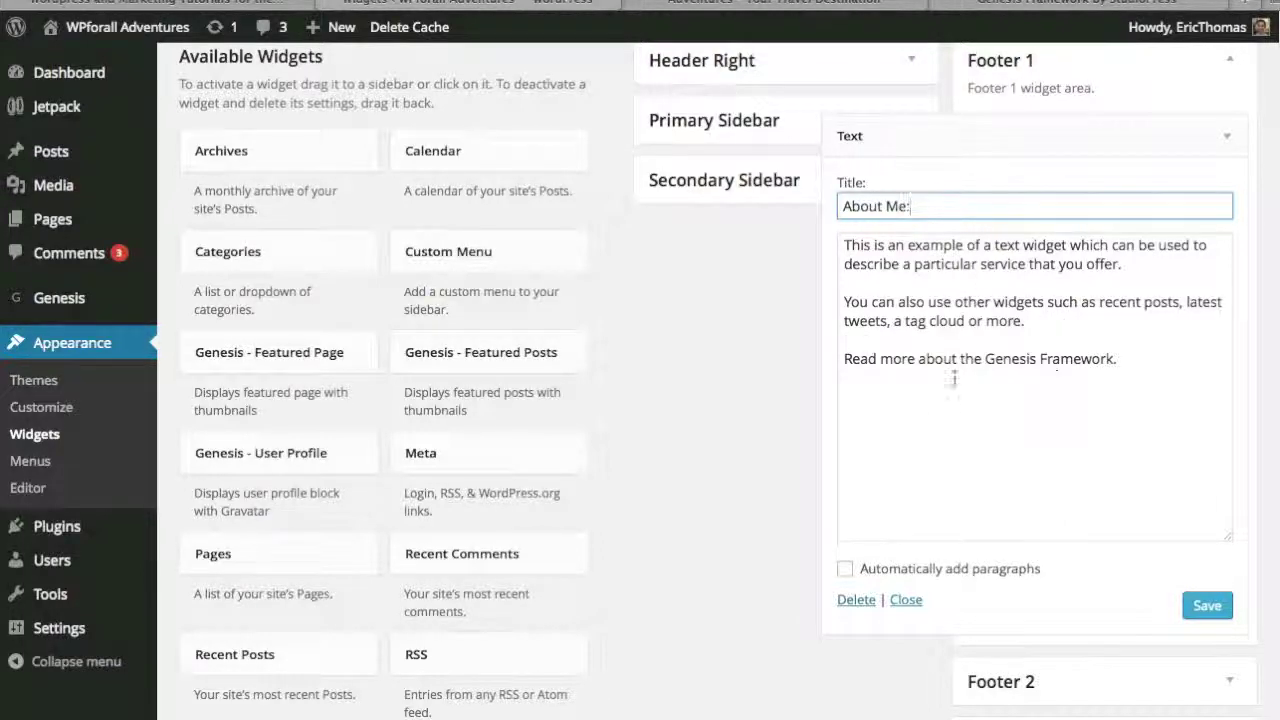
pyautogui.click(1205, 606)
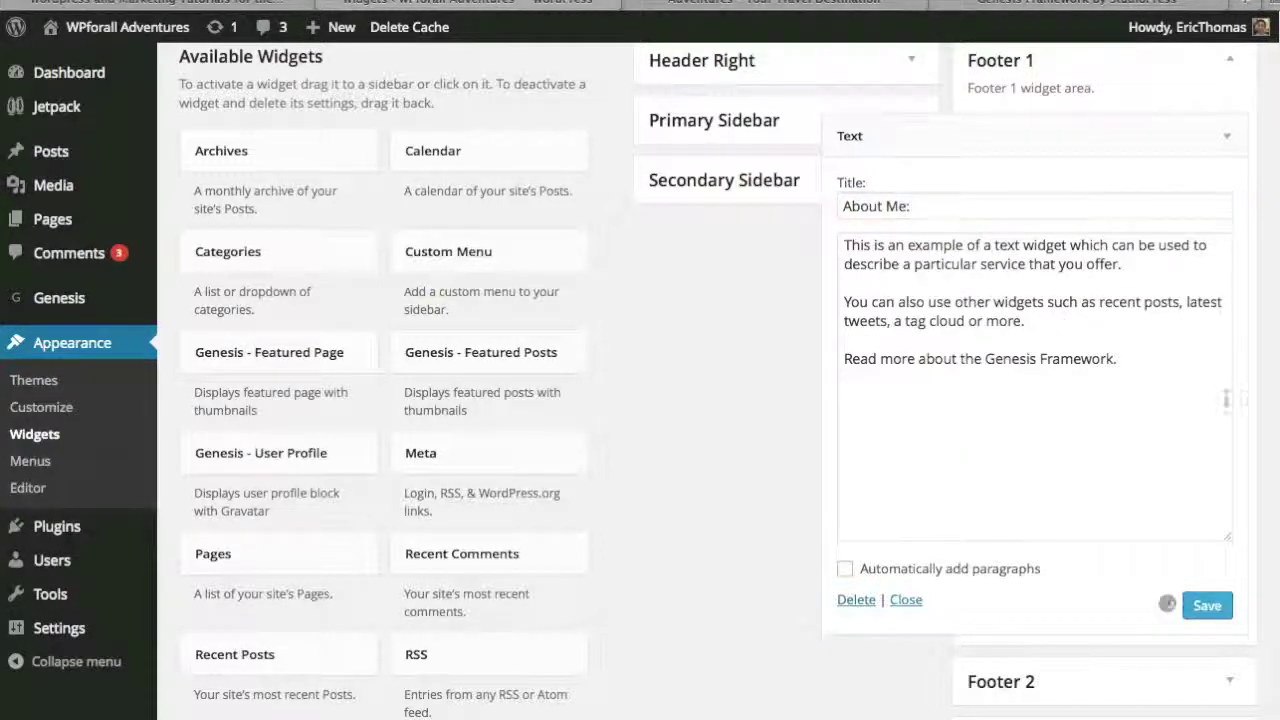
pyautogui.click(1228, 137)
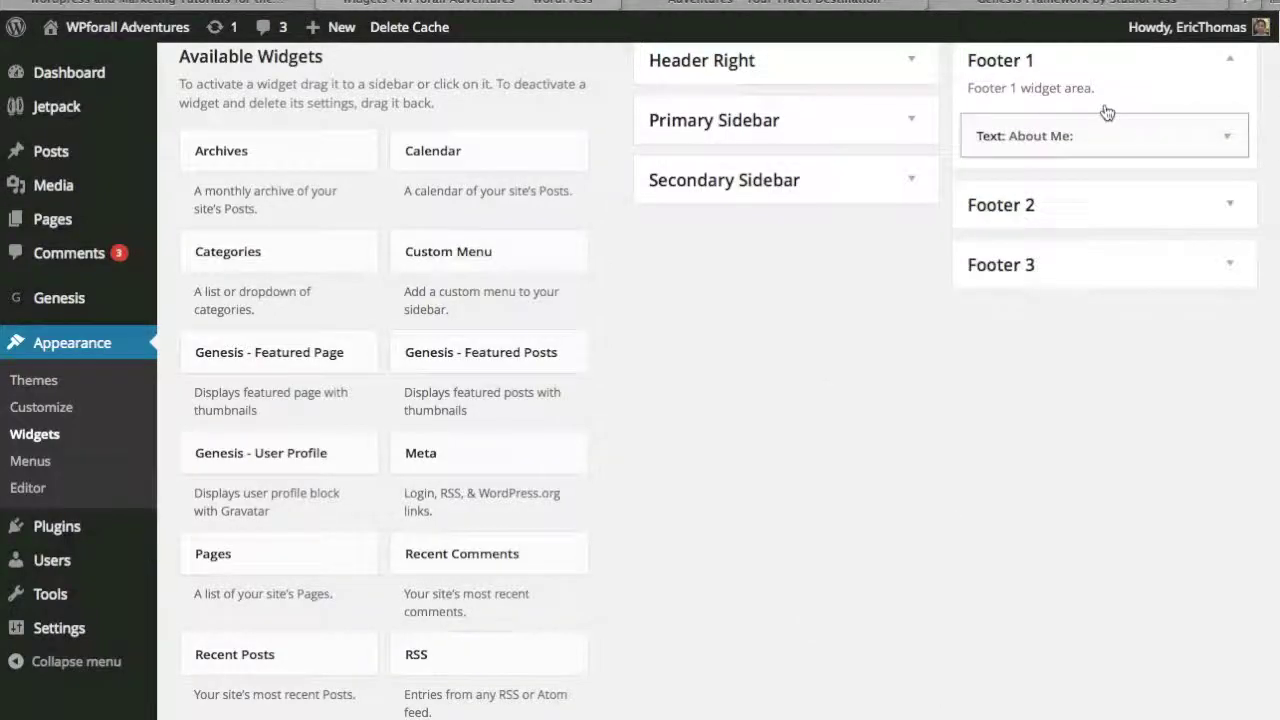
# Check the demo site's middle footer column, and add a saved Recent Posts widget titled "Recent Posts:" to Footer 2
pyautogui.click(1005, 6)
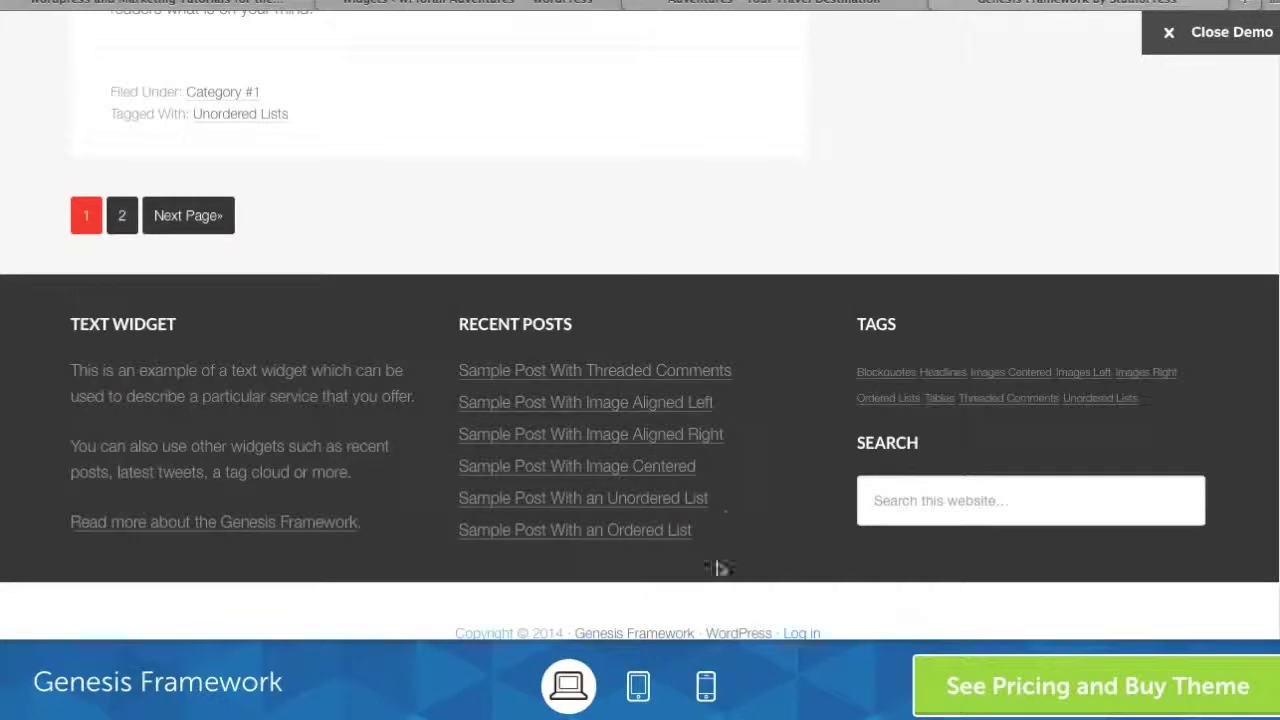
pyautogui.click(518, 5)
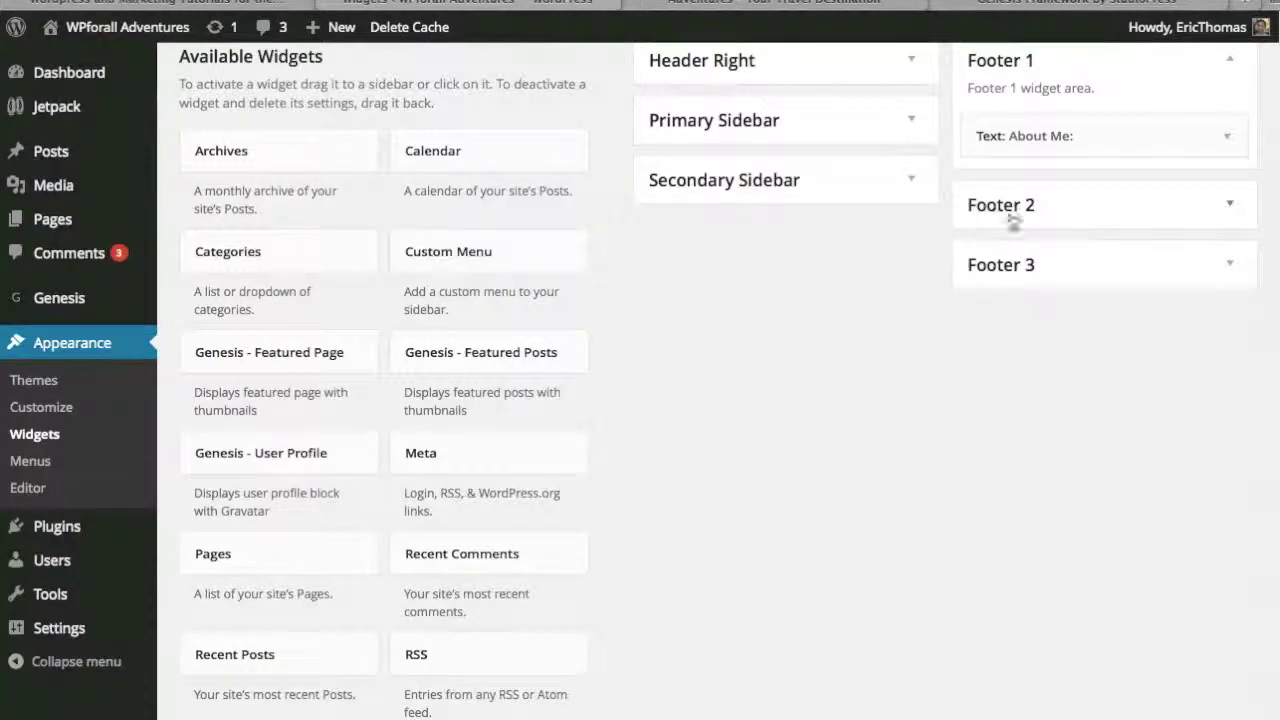
pyautogui.click(1094, 218)
pyautogui.moveTo(250, 652); pyautogui.dragTo(1060, 262)
pyautogui.click(1129, 345)
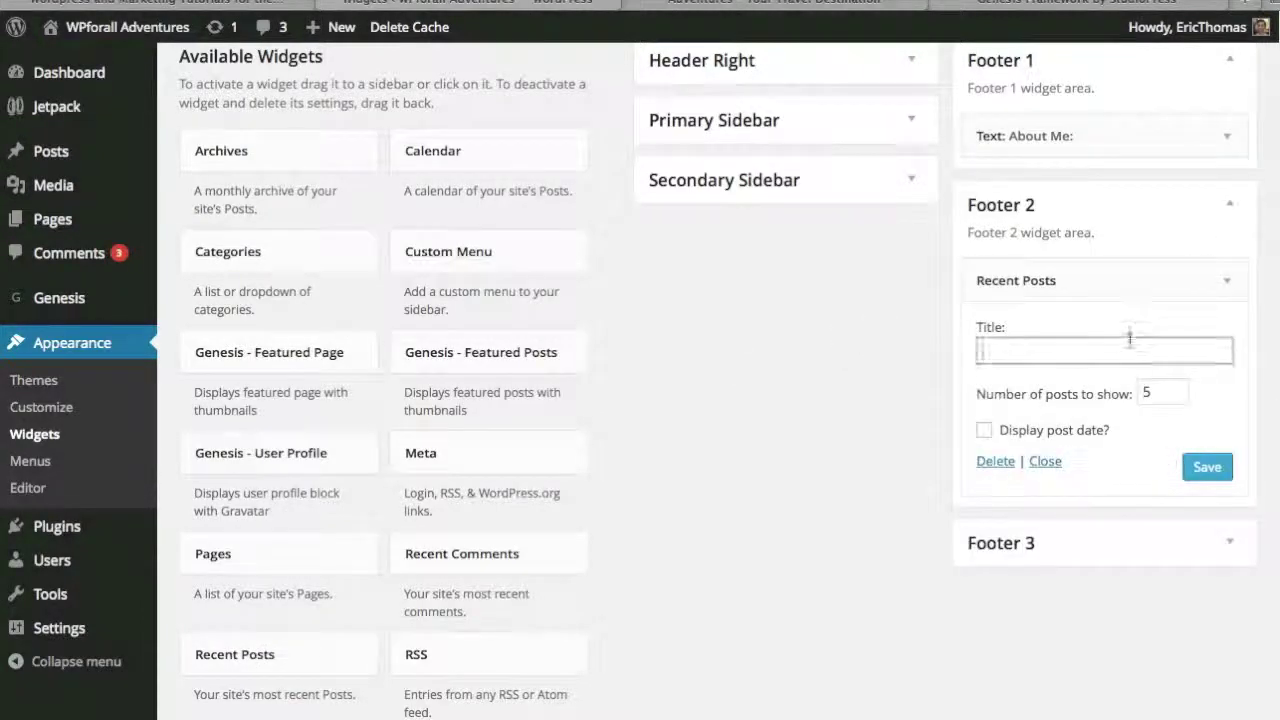
pyautogui.write('Recent Pos')
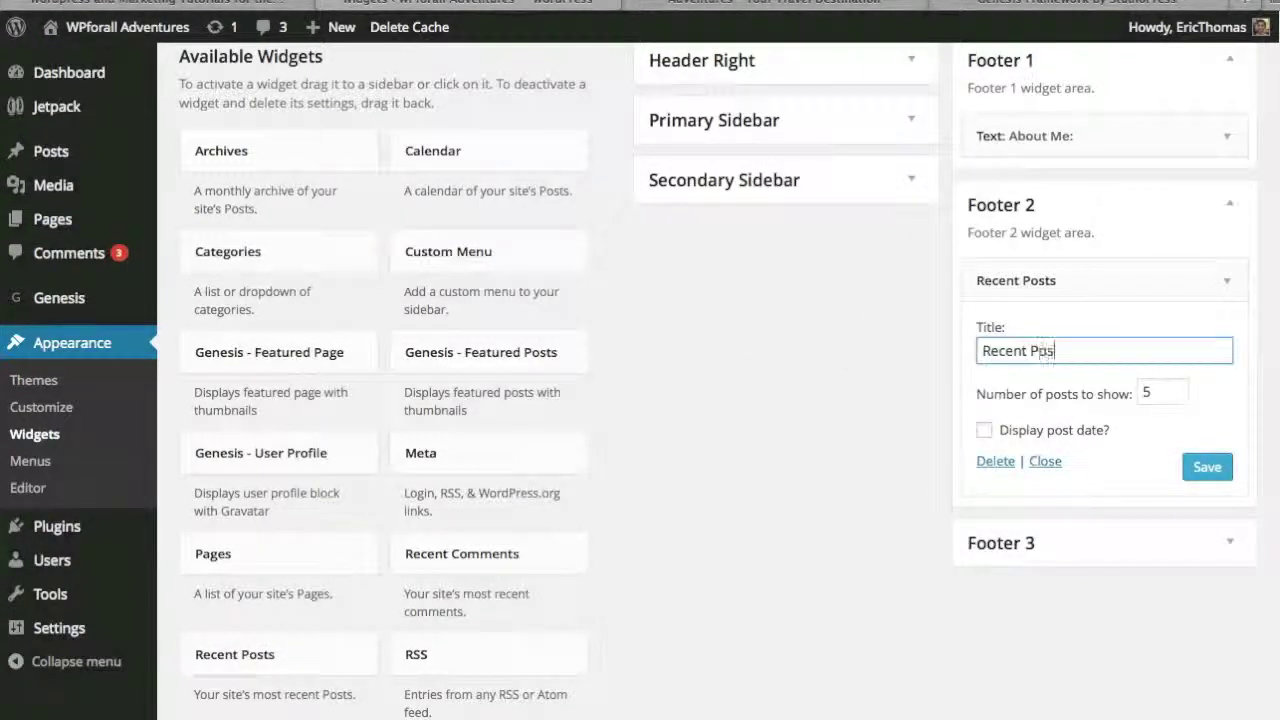
pyautogui.write('ts:')
pyautogui.click(1207, 467)
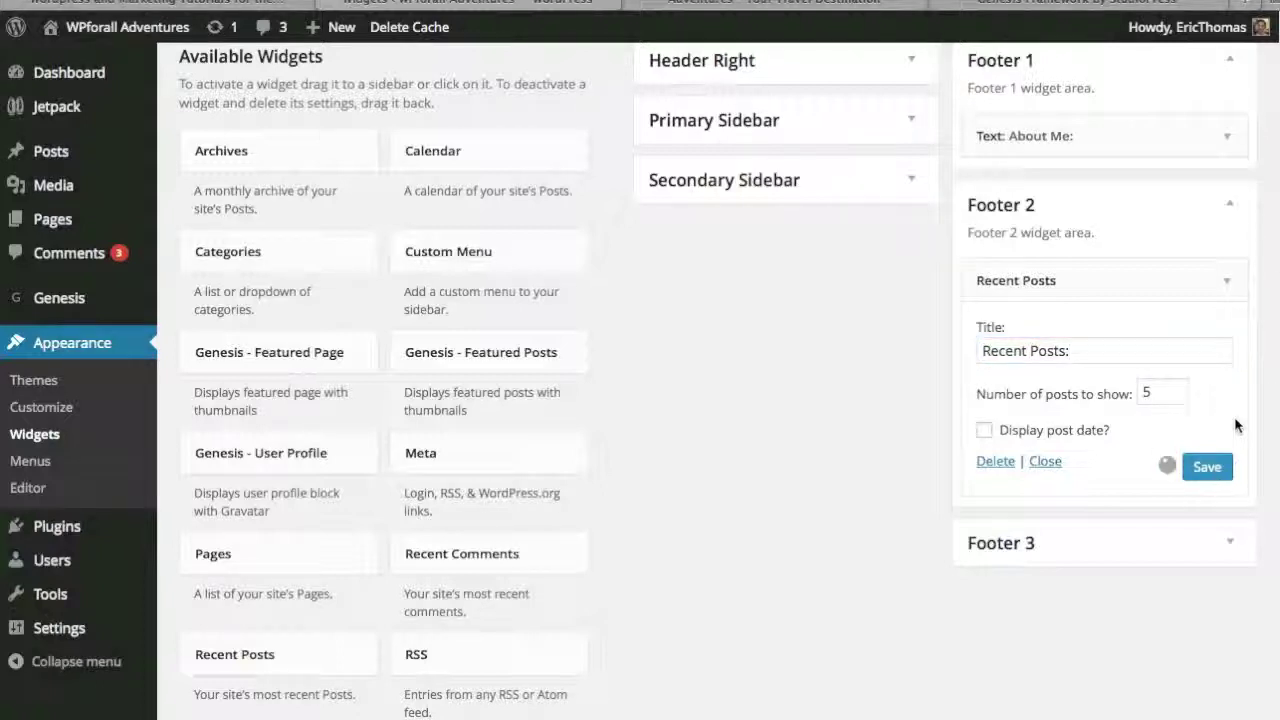
# Collapse the Footer 2 and Footer 1 widget areas
pyautogui.click(1230, 210)
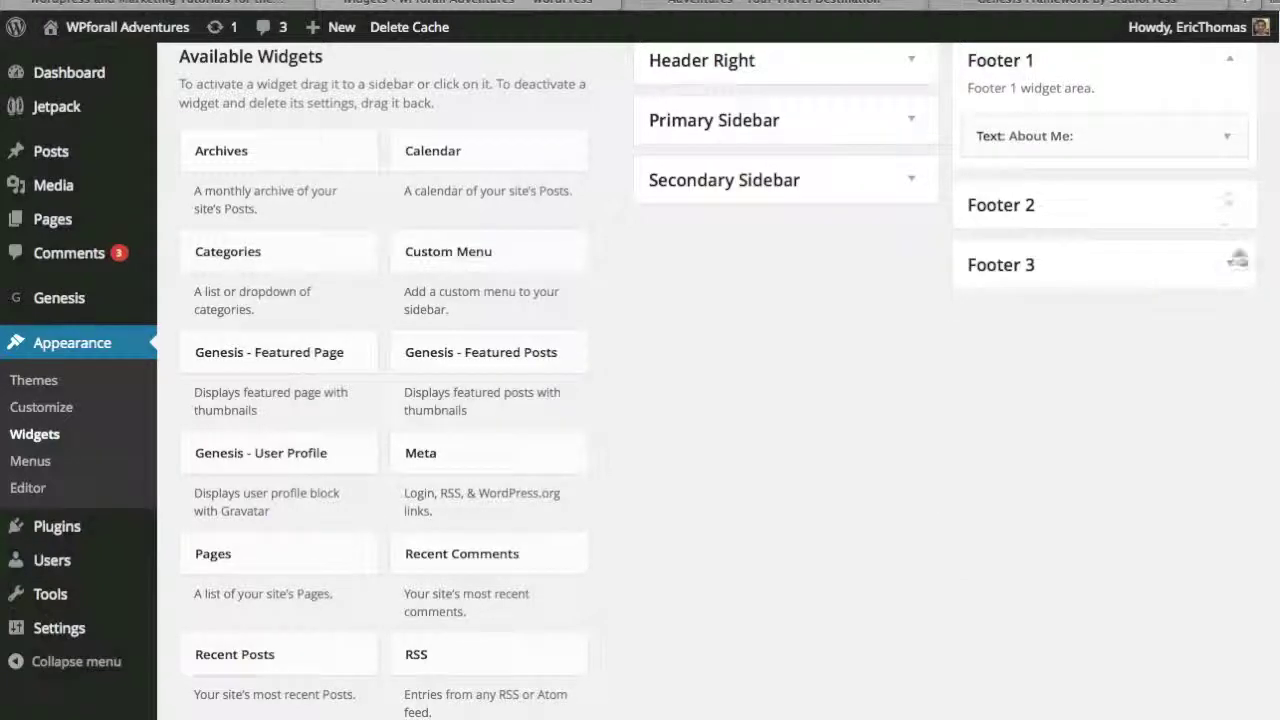
pyautogui.click(1235, 206)
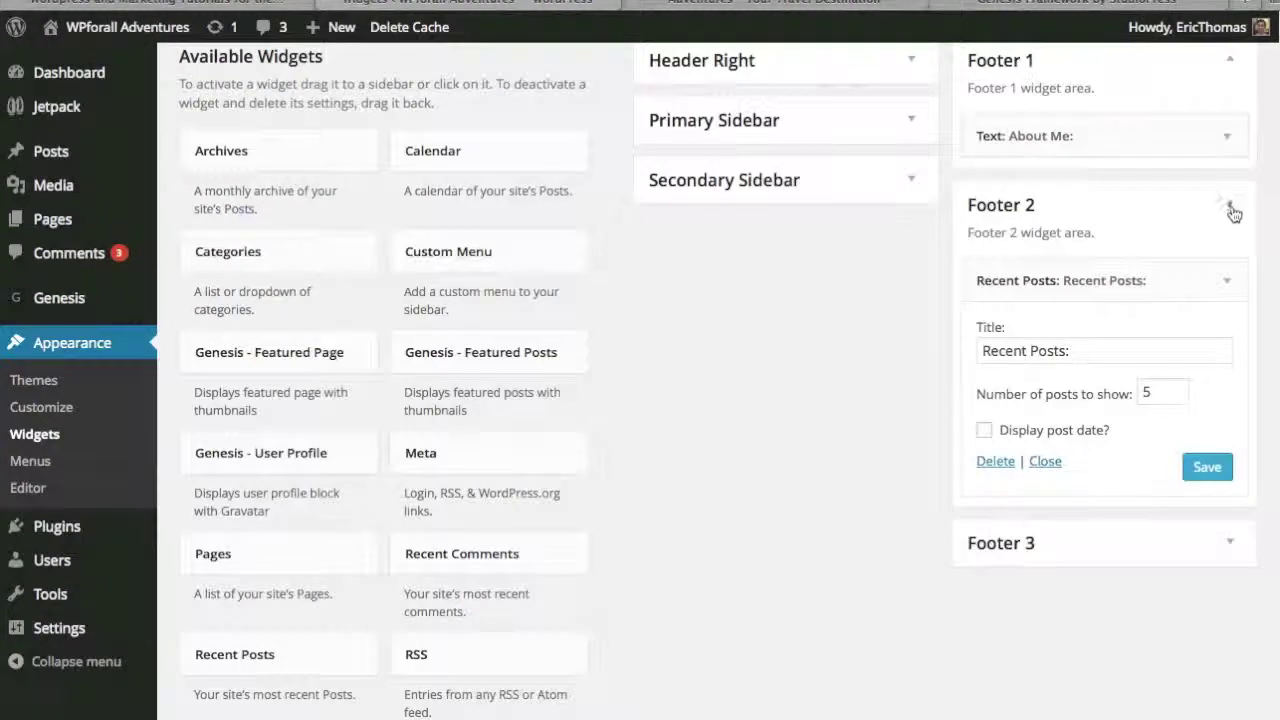
pyautogui.click(1231, 209)
pyautogui.scroll(1, 1231, 160)
pyautogui.click(1229, 118)
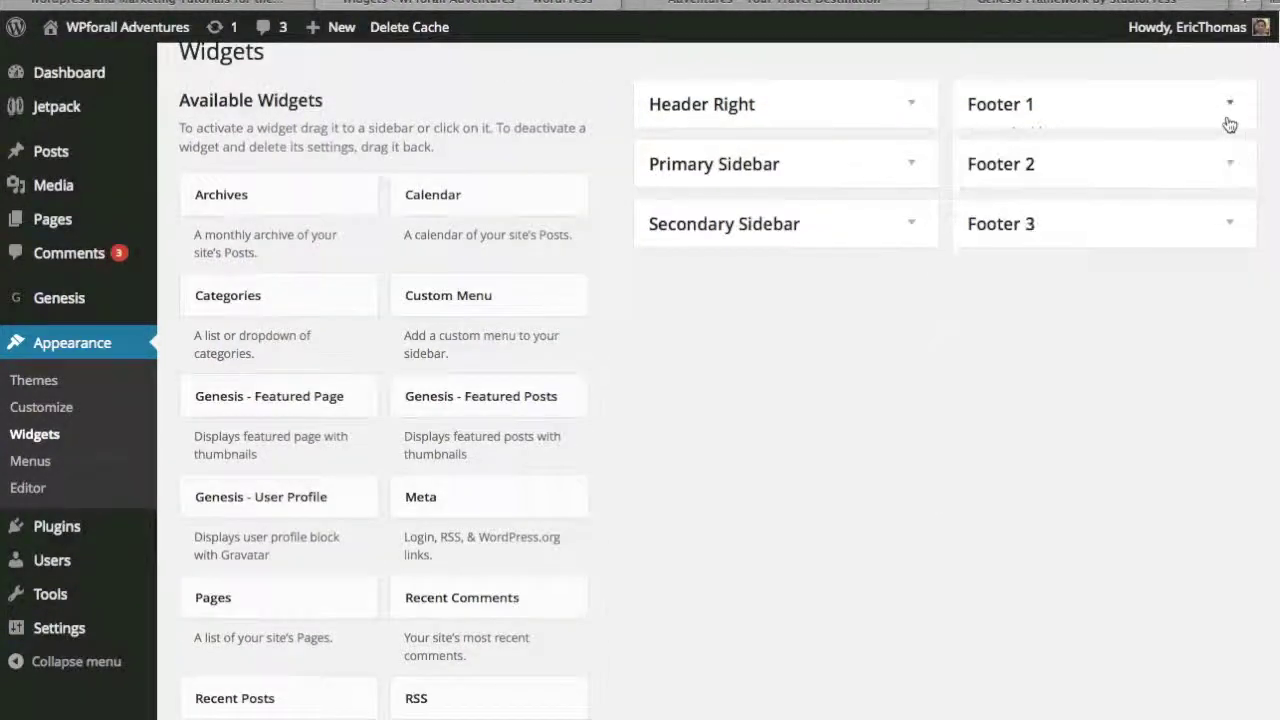
# Check the demo's third footer column, and add a Tag Cloud widget titled "Tags:" to Footer 3, saving and collapsing it
pyautogui.click(1236, 219)
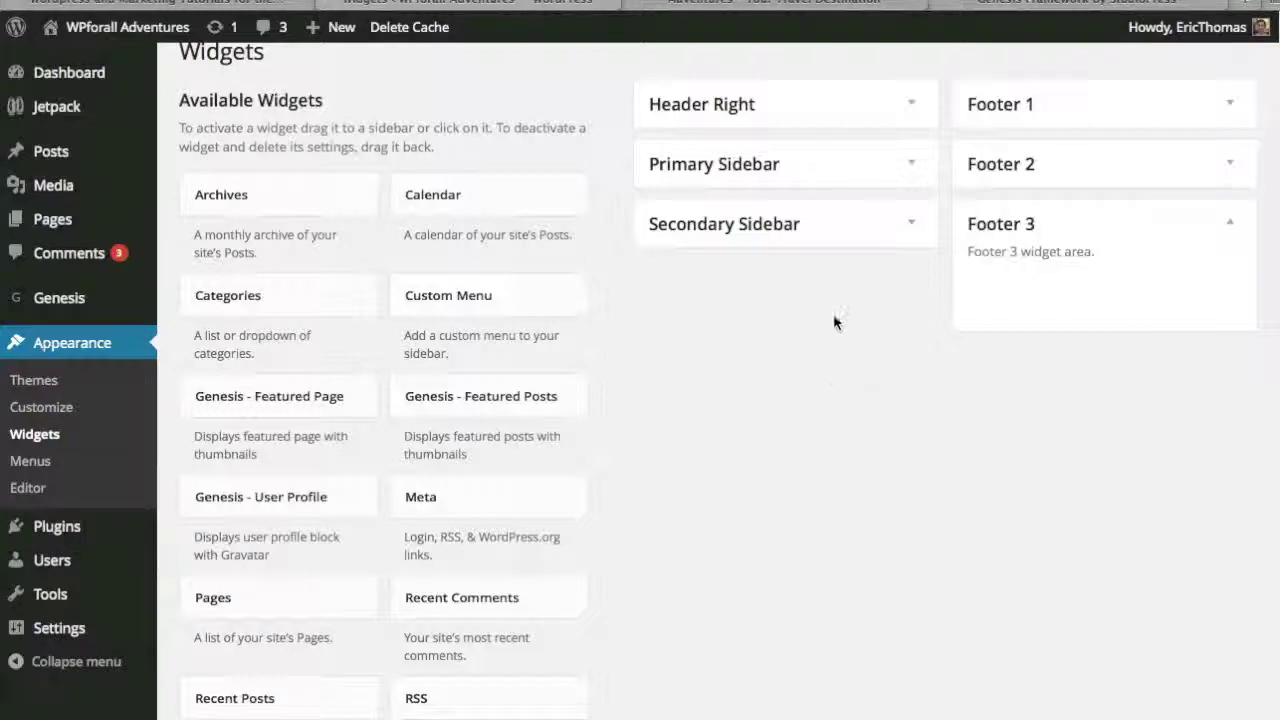
pyautogui.click(1049, 11)
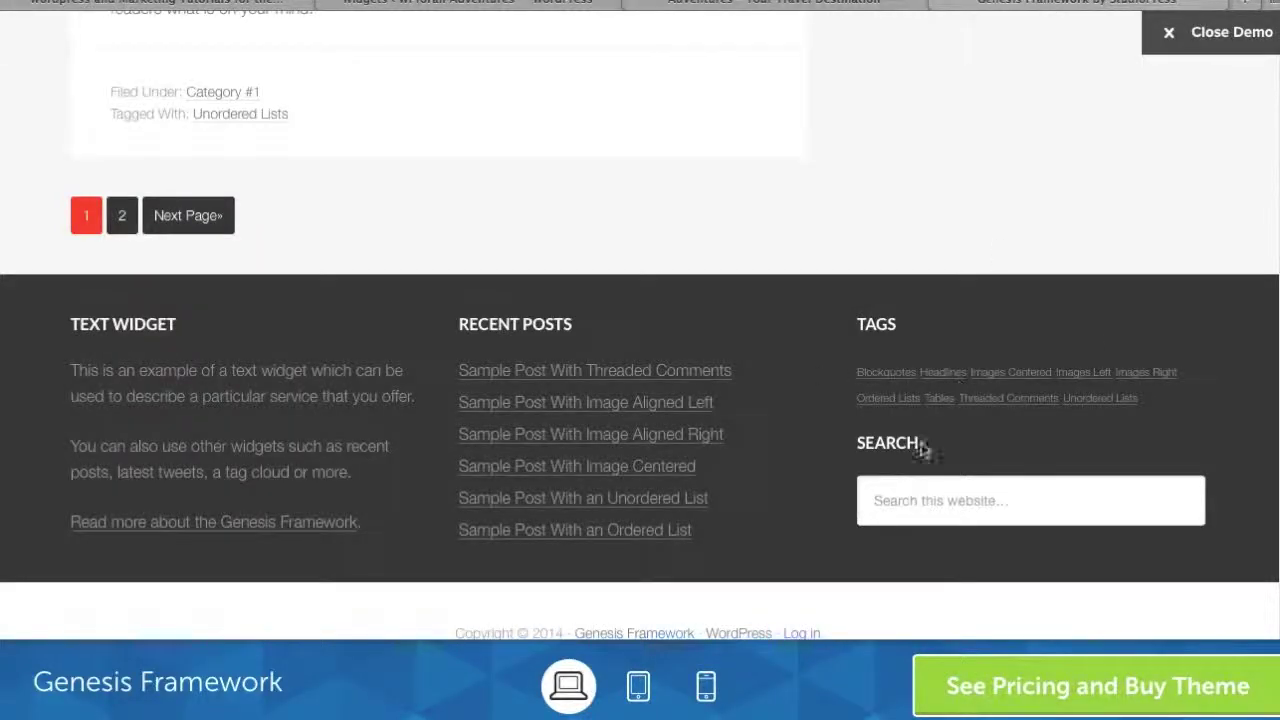
pyautogui.click(428, 3)
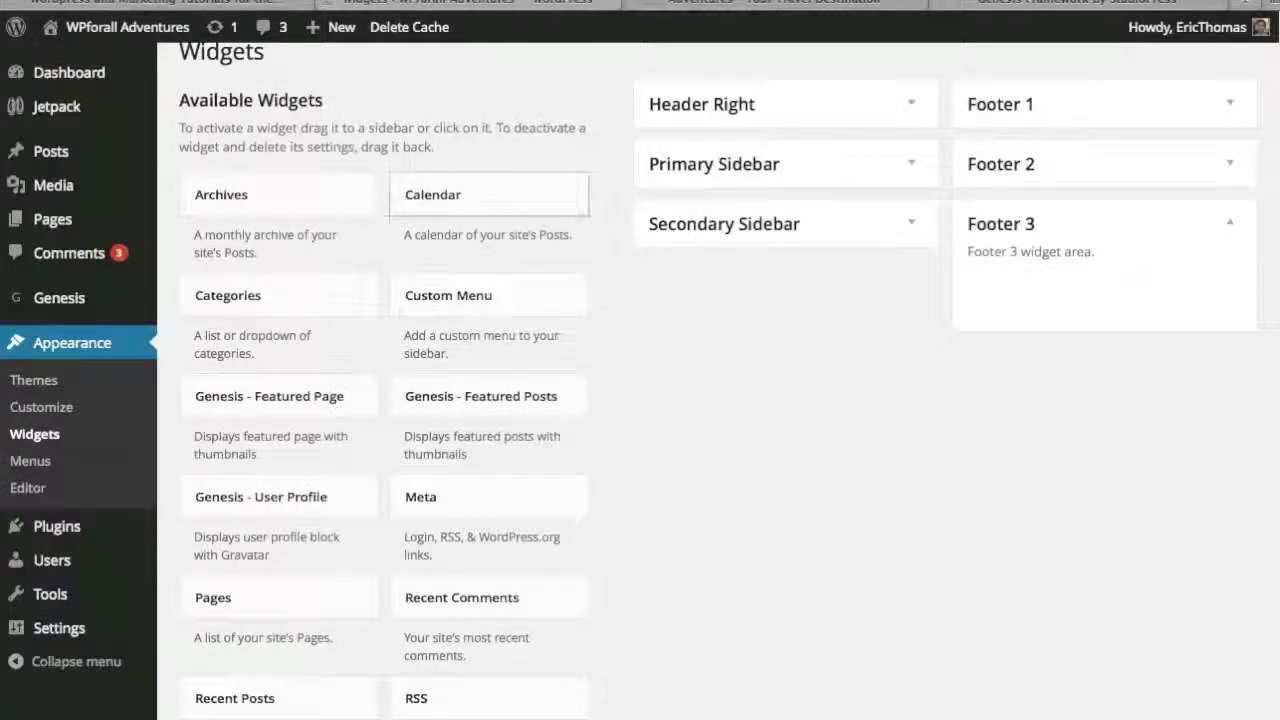
pyautogui.scroll(-1, 609, 514)
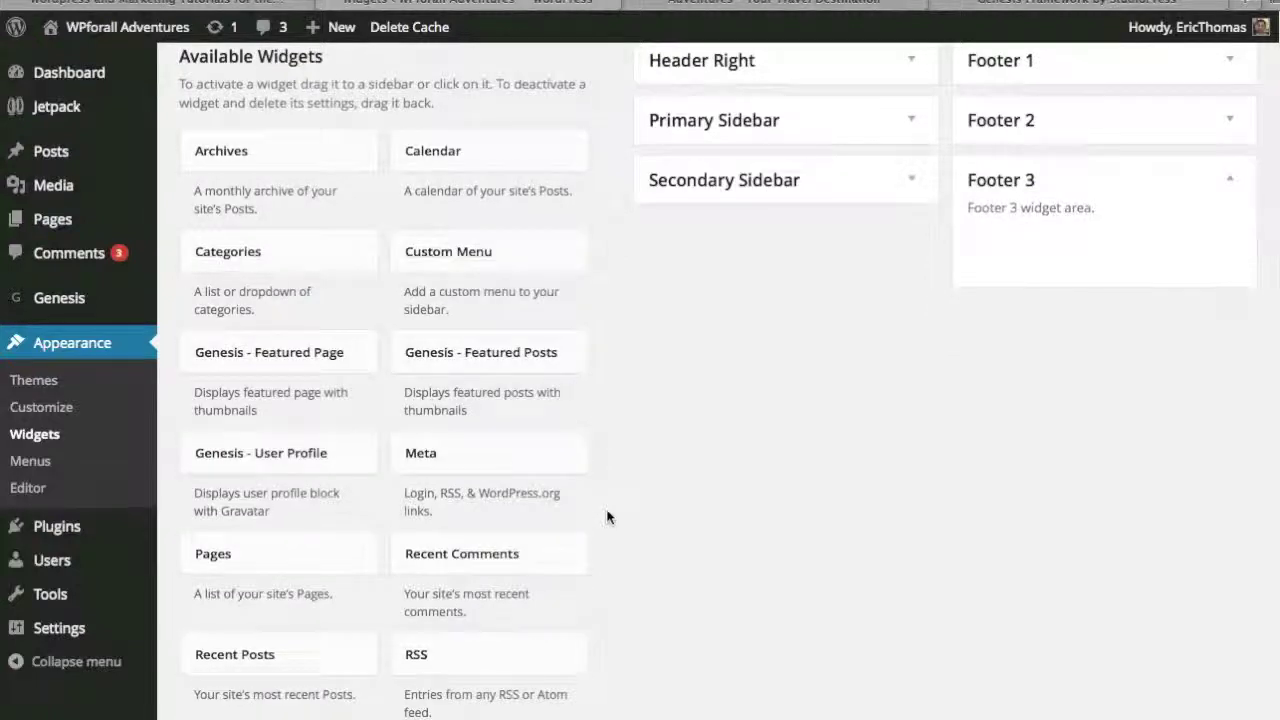
pyautogui.scroll(-2, 609, 515)
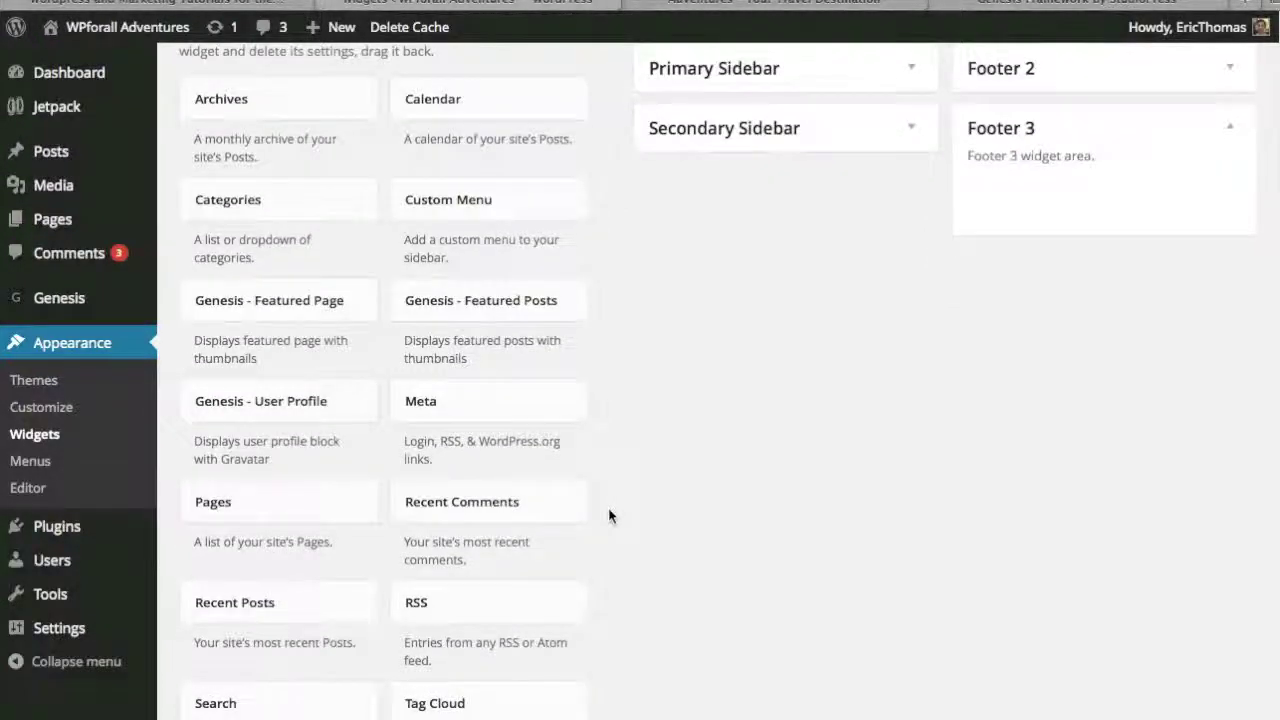
pyautogui.moveTo(476, 676); pyautogui.dragTo(1078, 157)
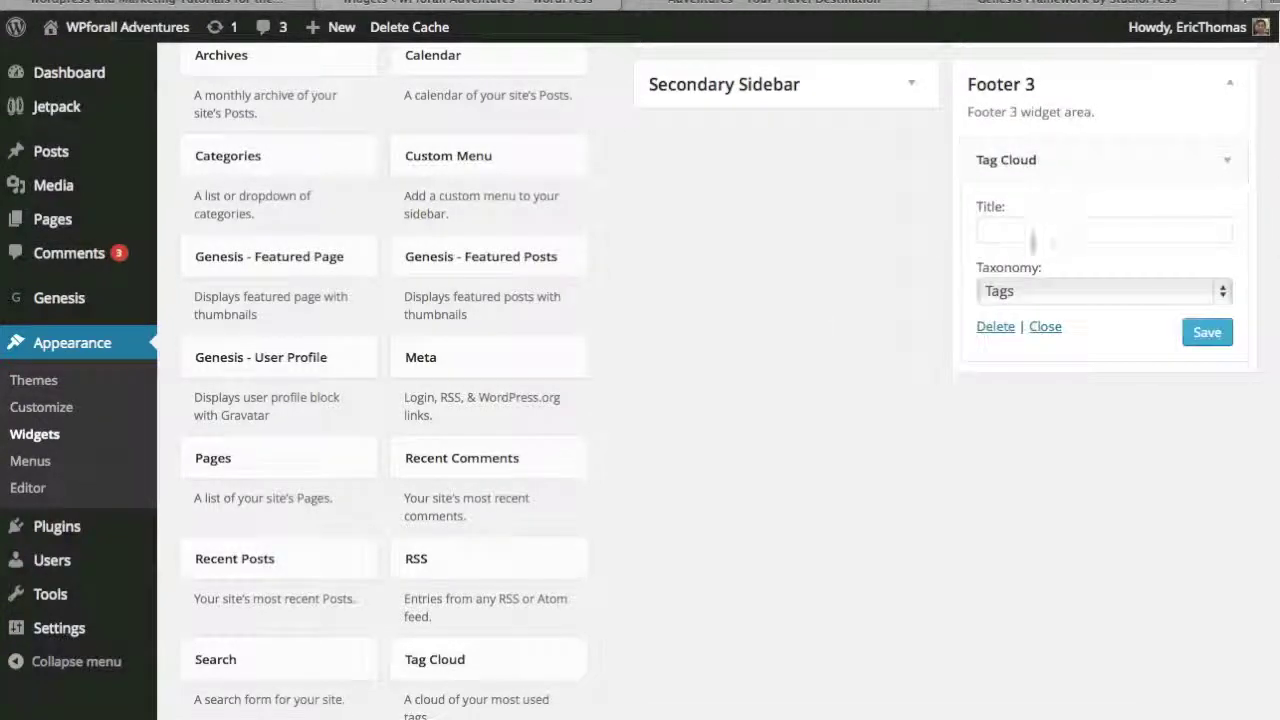
pyautogui.write('Tags')
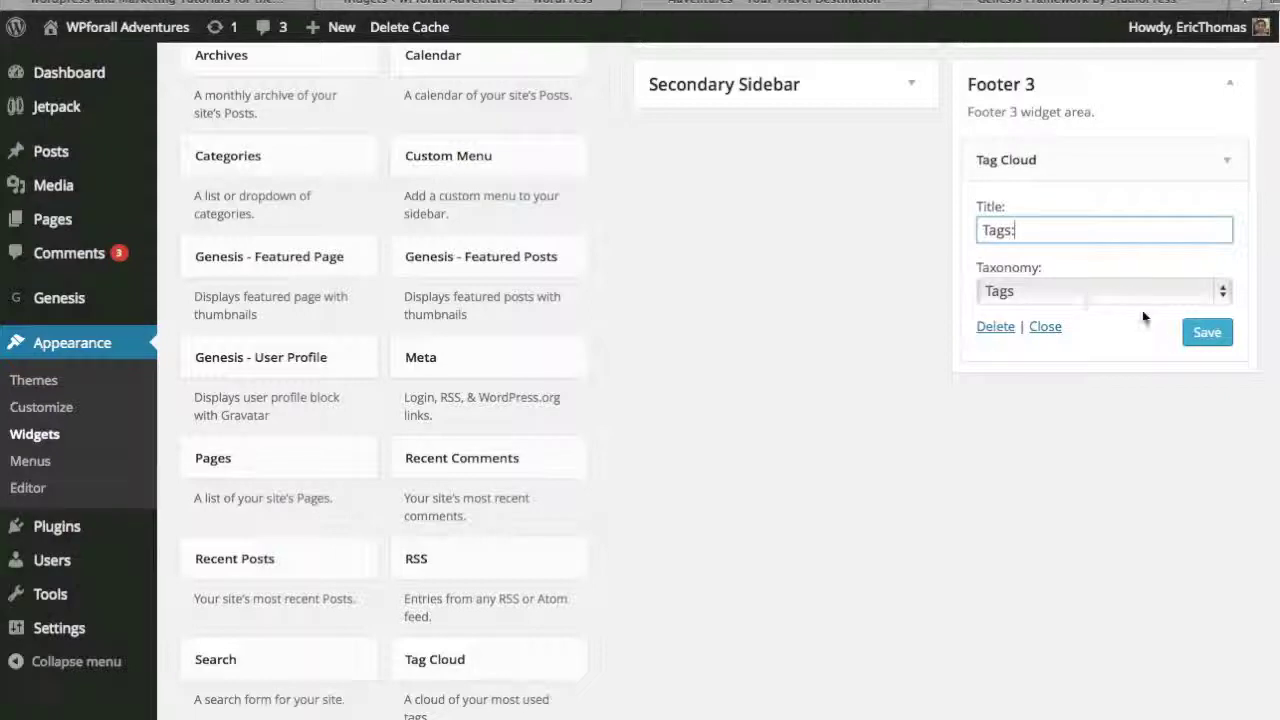
pyautogui.click(1206, 332)
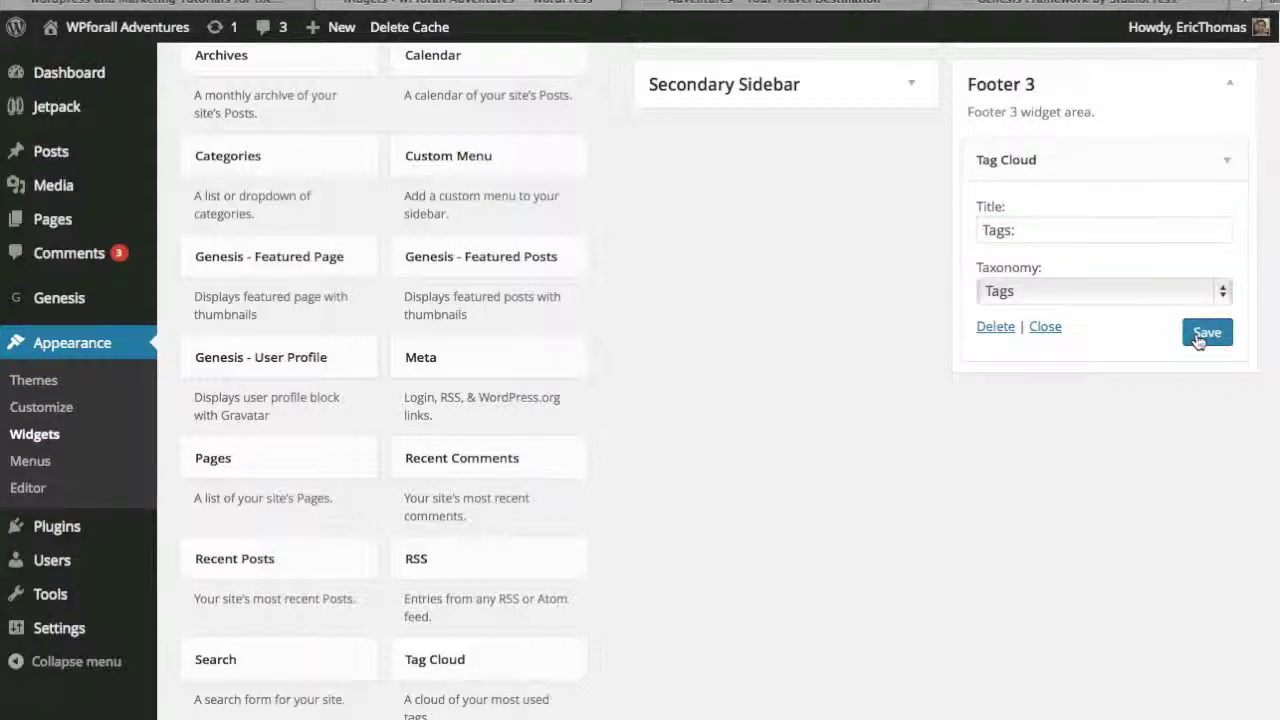
pyautogui.click(1225, 161)
# Add a Search widget titled "Search:" below the Tag Cloud in Footer 3, saving and collapsing it
pyautogui.scroll(-1, 626, 586)
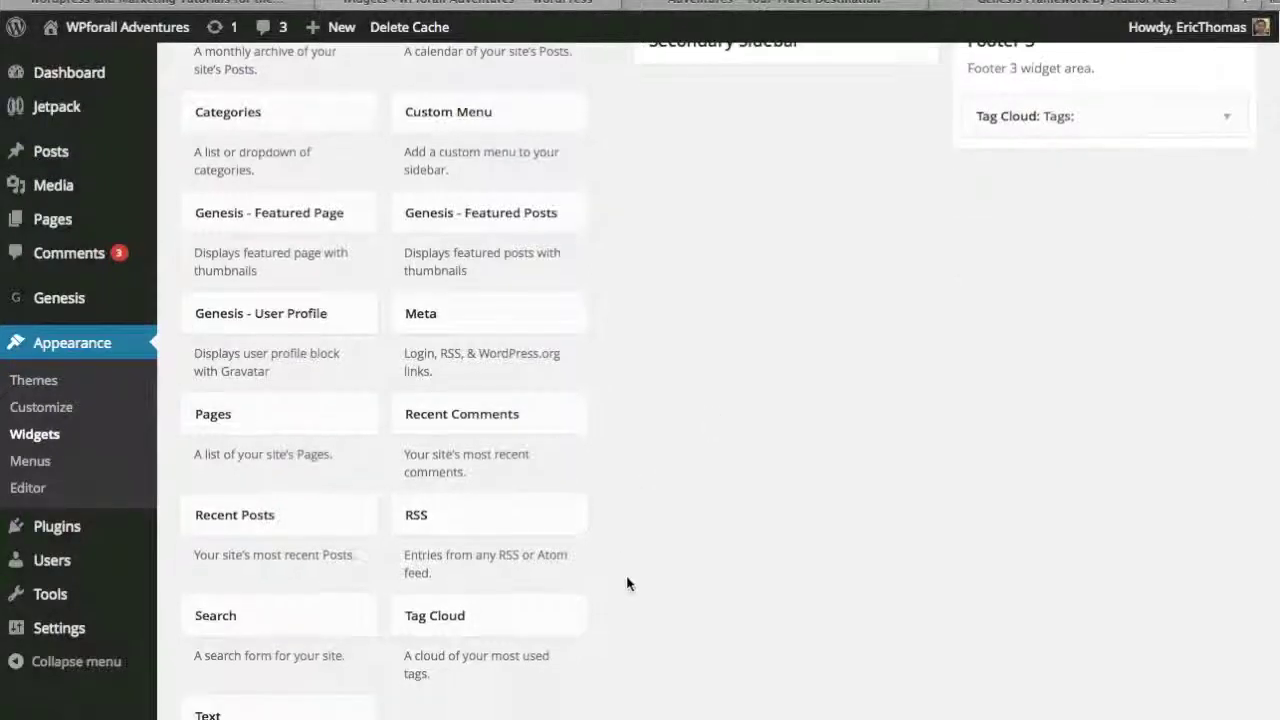
pyautogui.moveTo(228, 617); pyautogui.dragTo(1021, 229)
pyautogui.click(1022, 238)
pyautogui.write('Search:')
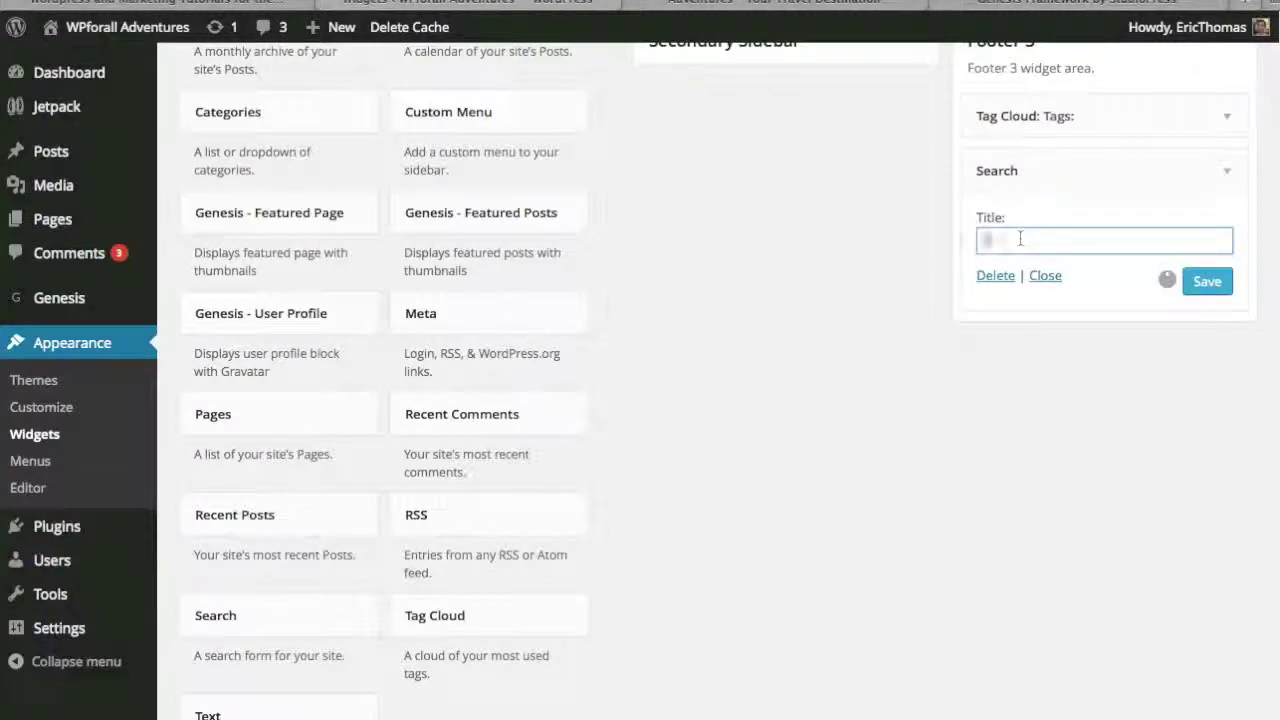
pyautogui.click(1207, 281)
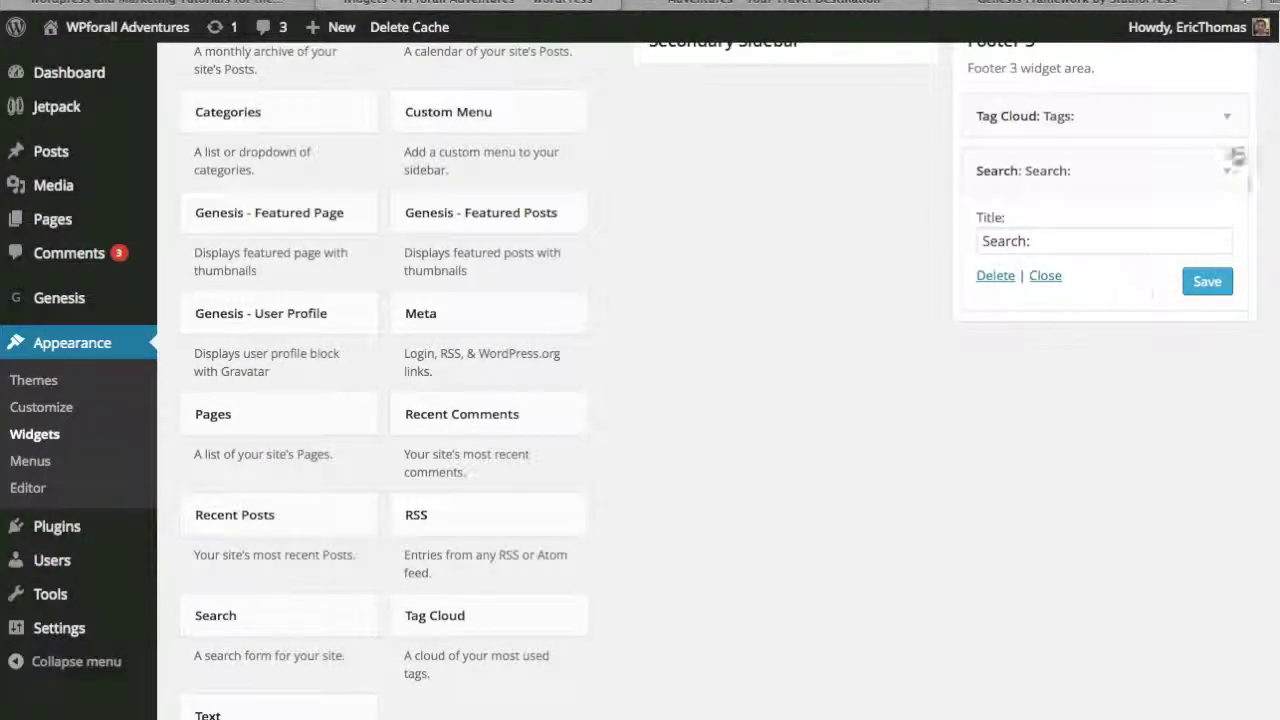
pyautogui.click(1226, 170)
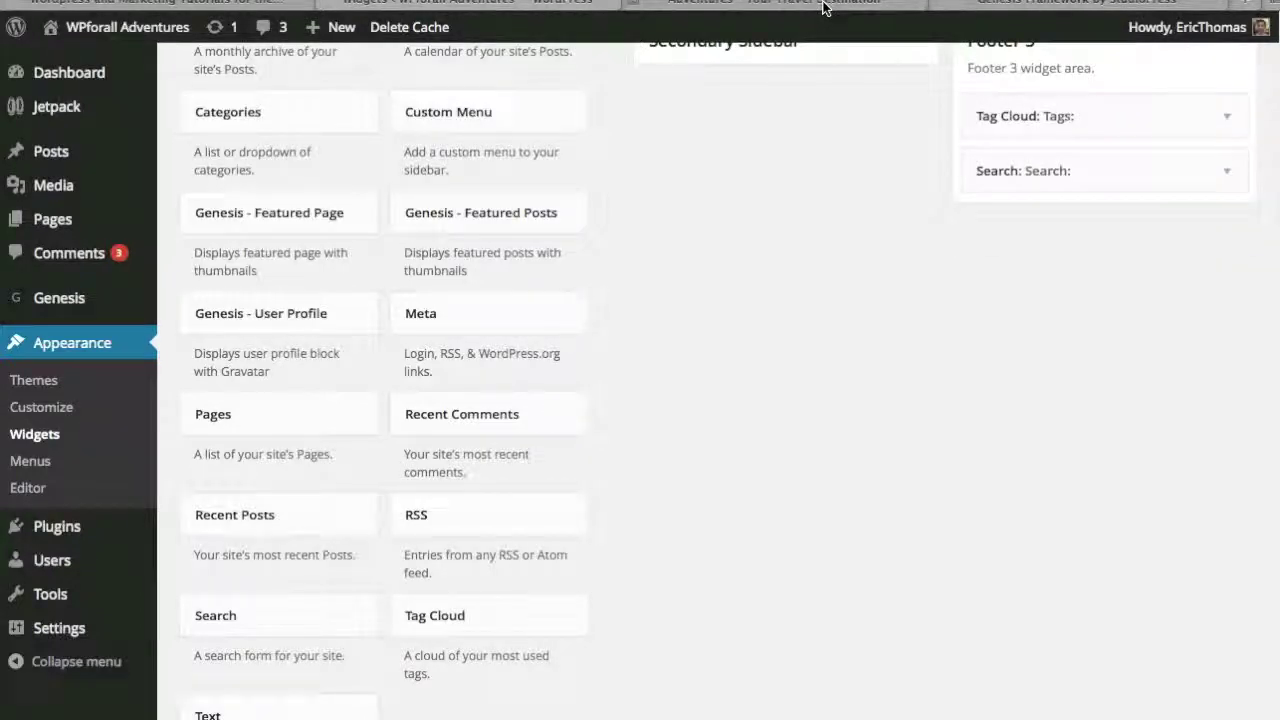
# Reload the live homepage and examine the three columns of footer widgets
pyautogui.click(825, 6)
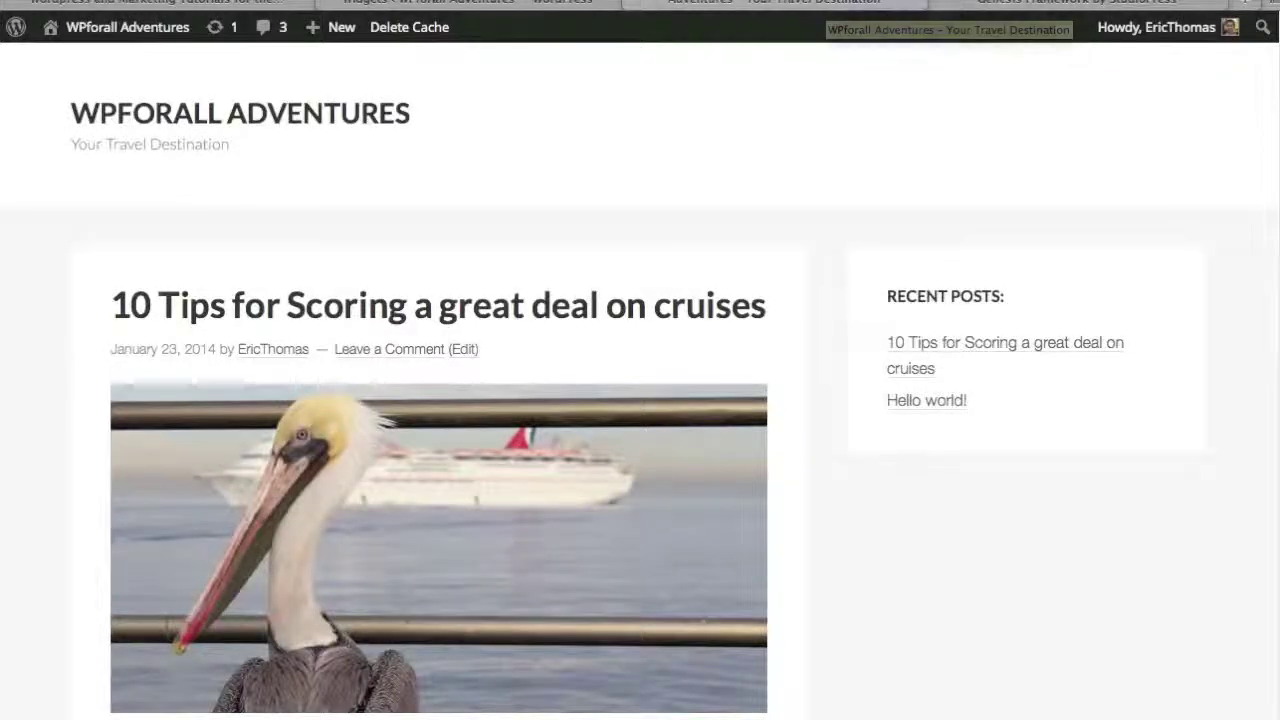
pyautogui.press('super+r')
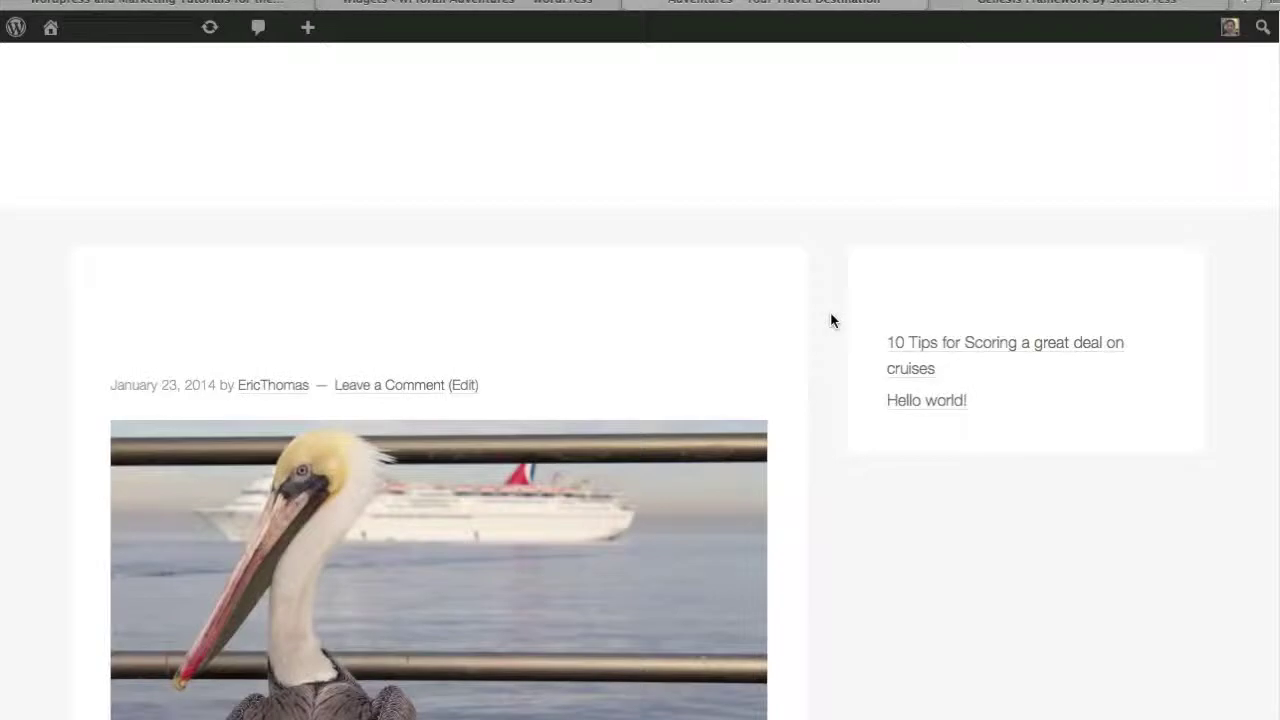
pyautogui.scroll(-20, 828, 318)
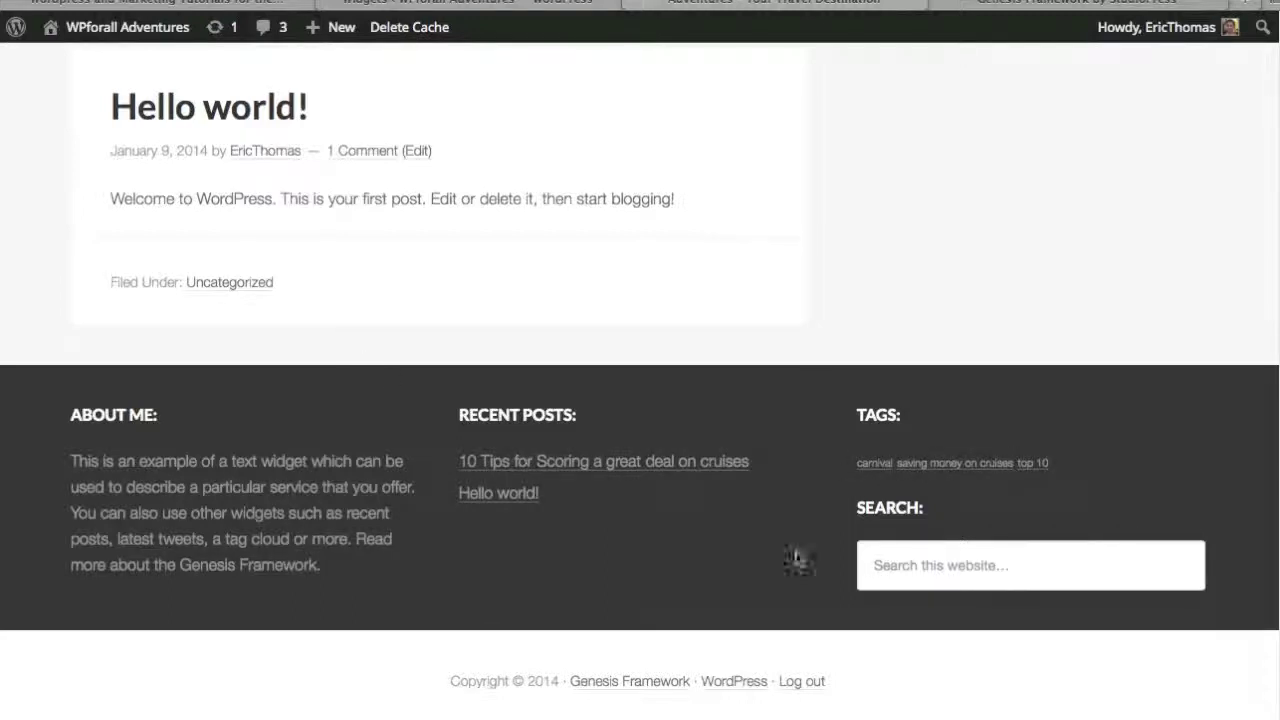
pyautogui.click(928, 566)
pyautogui.scroll(20, 811, 551)
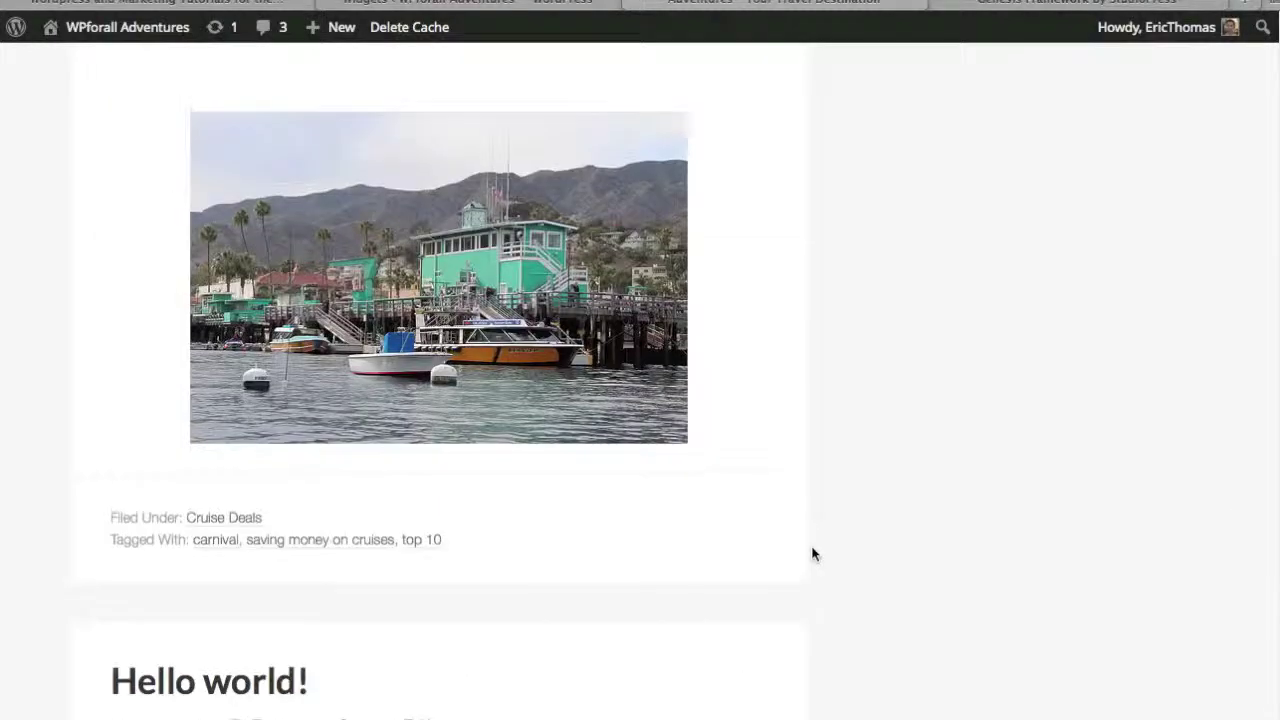
pyautogui.scroll(3, 825, 548)
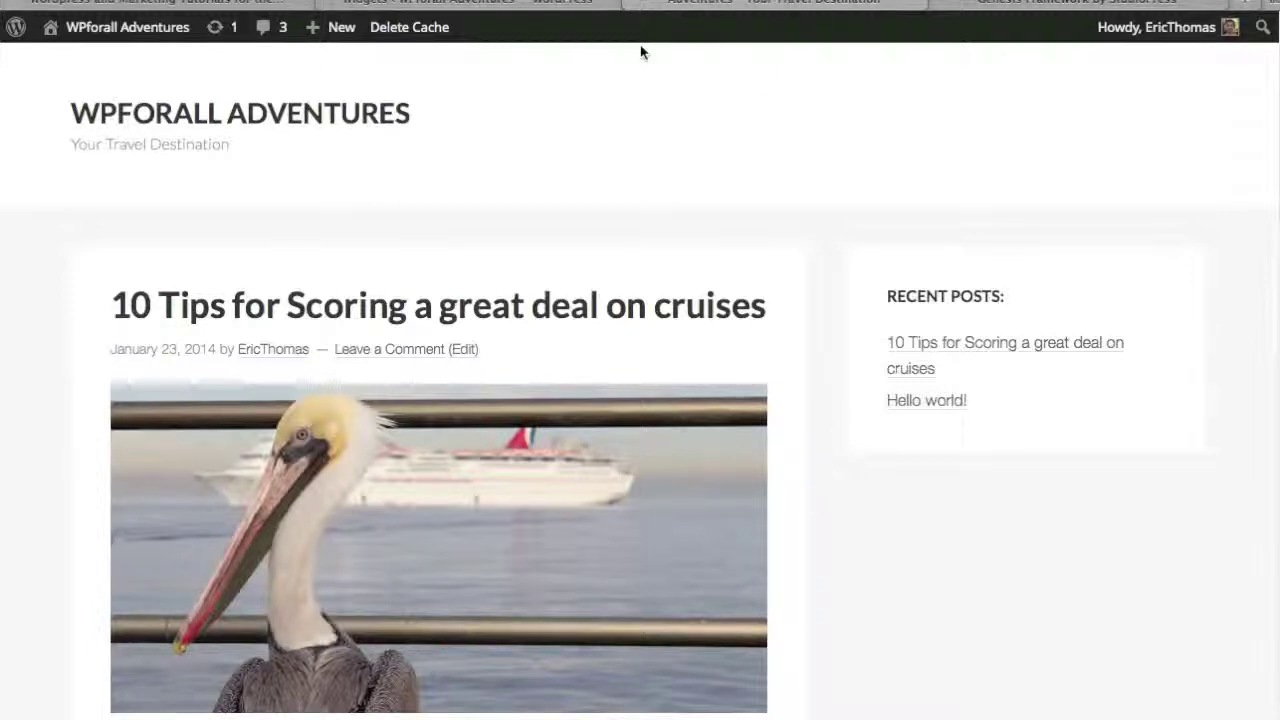
# In the Widgets admin, expand Primary Sidebar, collapse its Recent Posts widget, and add a Text widget above it
pyautogui.click(531, 8)
pyautogui.scroll(3, 972, 391)
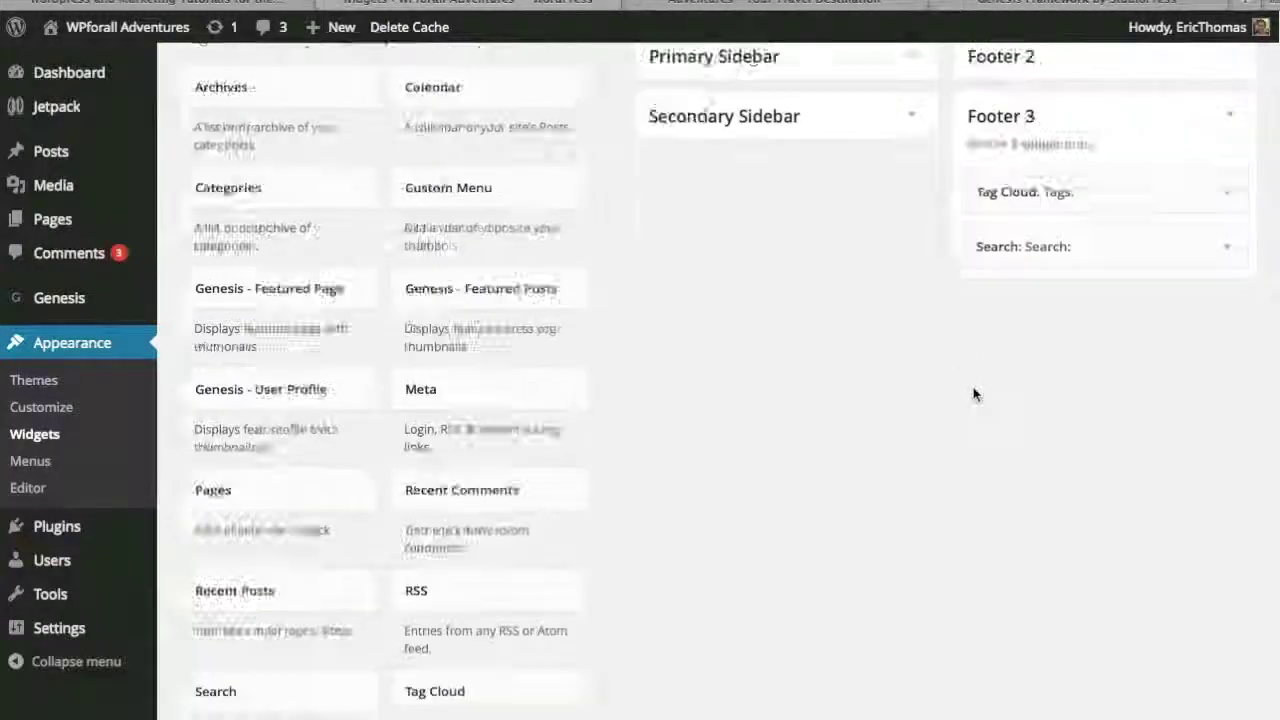
pyautogui.click(916, 208)
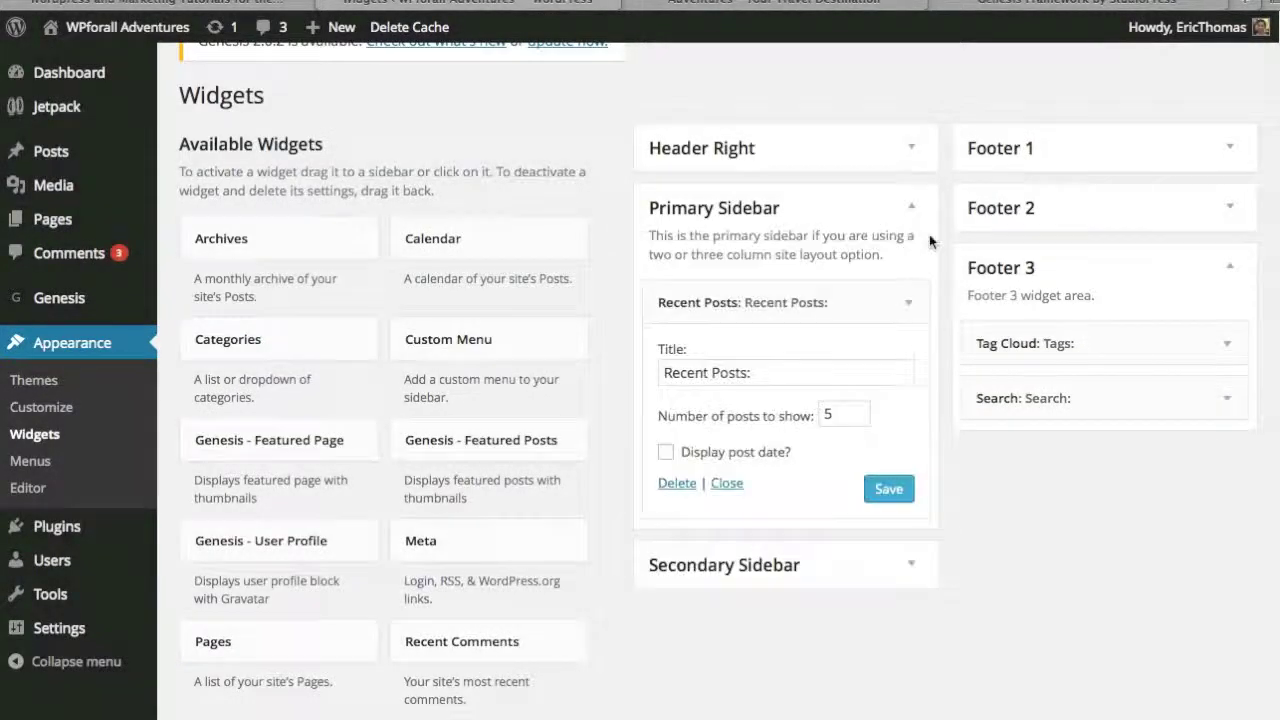
pyautogui.click(905, 303)
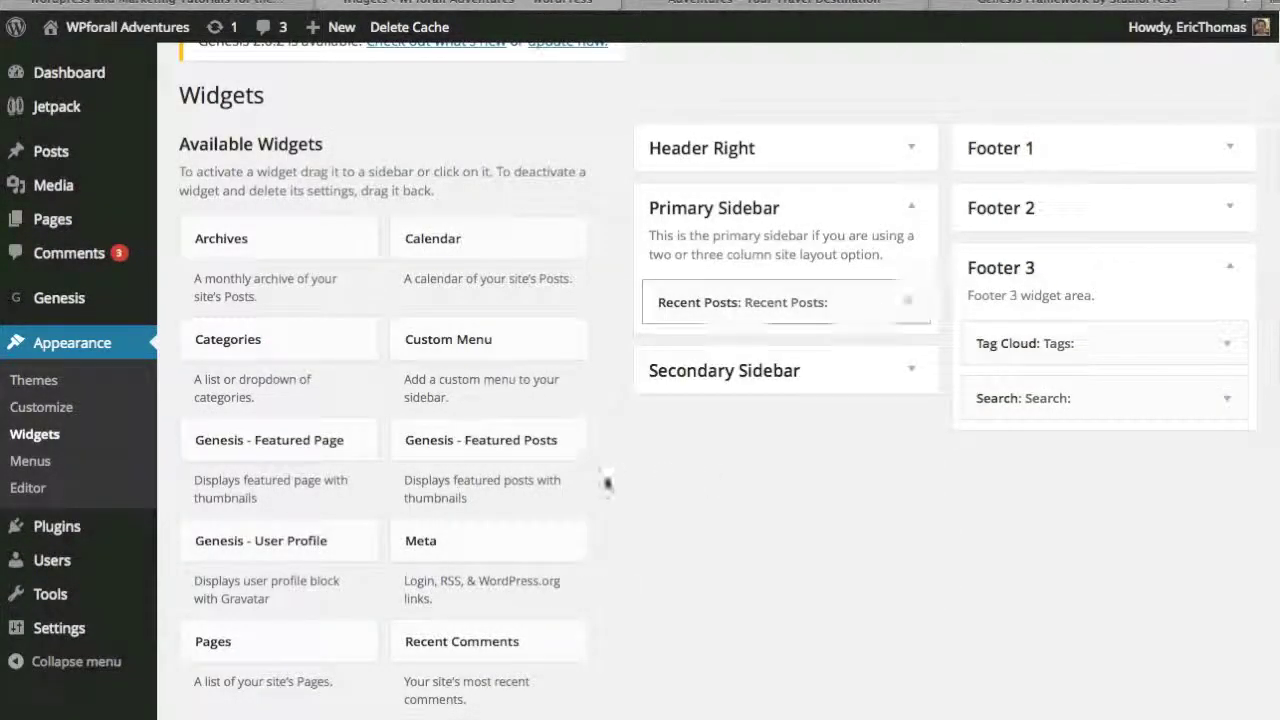
pyautogui.scroll(-5, 600, 478)
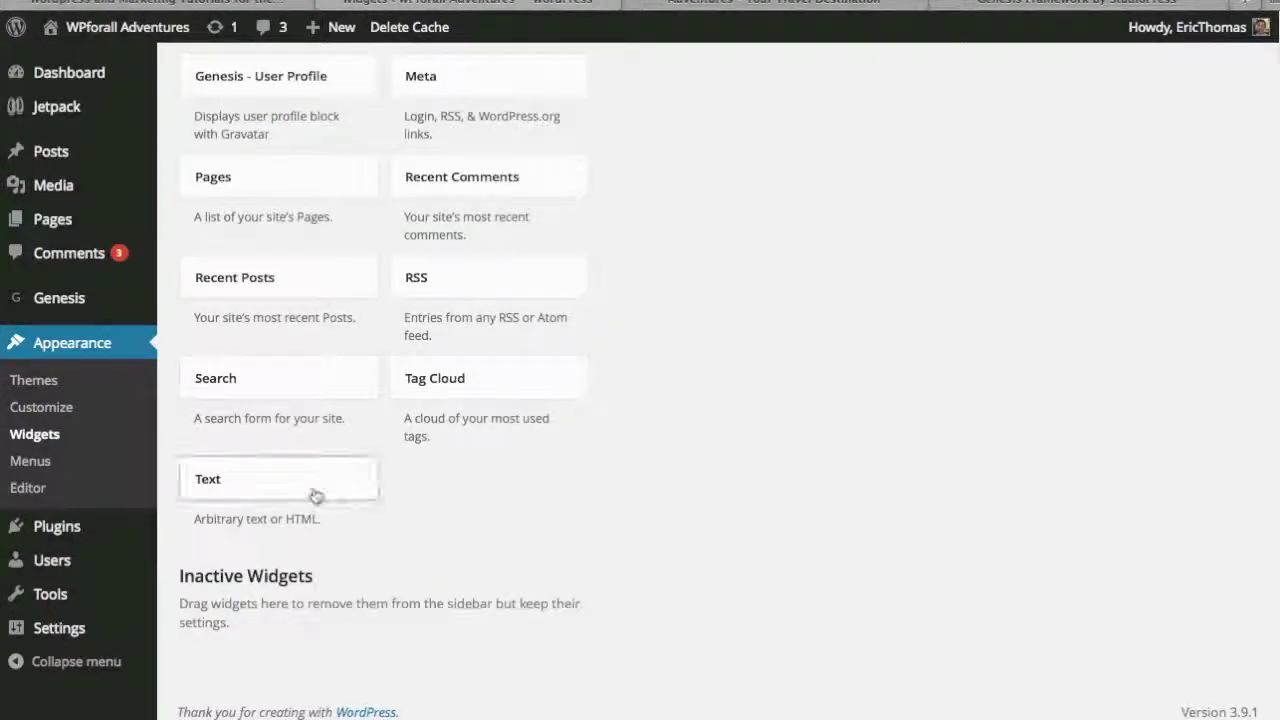
pyautogui.moveTo(314, 494); pyautogui.dragTo(786, 206)
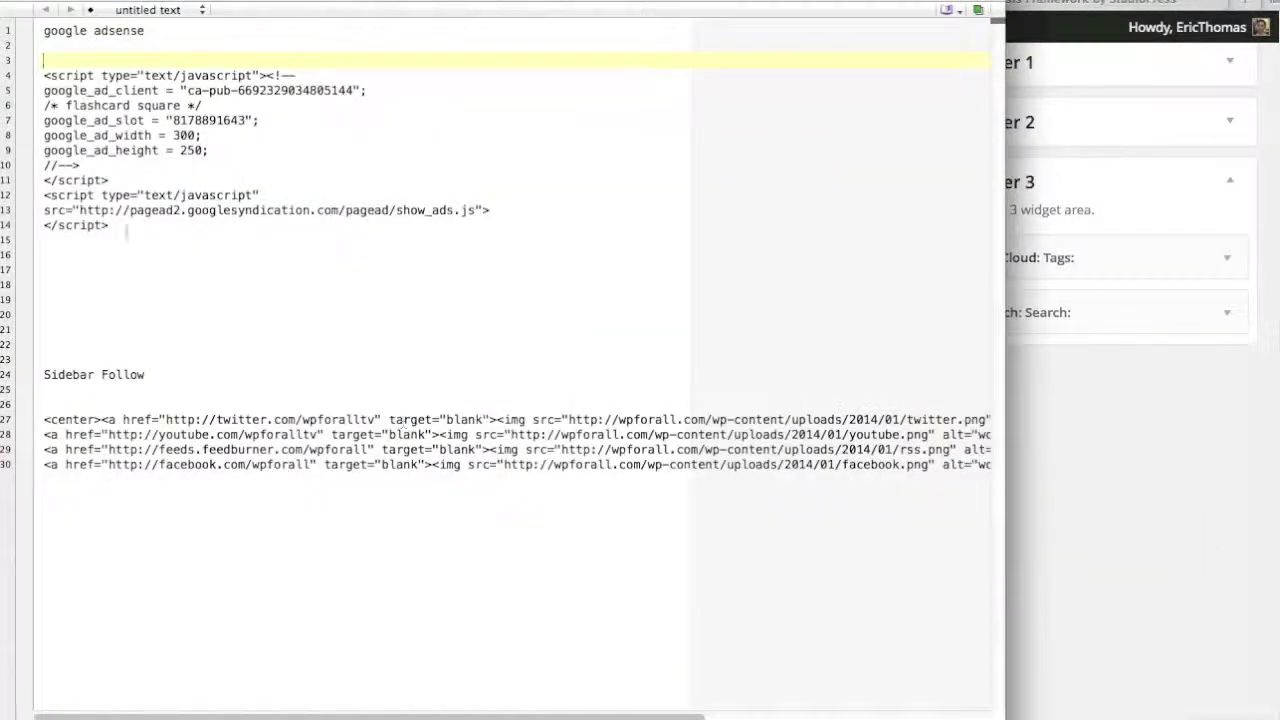
# Copy the Google AdSense block with its heading from the text editor into the new Text widget's content
pyautogui.moveTo(44, 104); pyautogui.dragTo(108, 226)
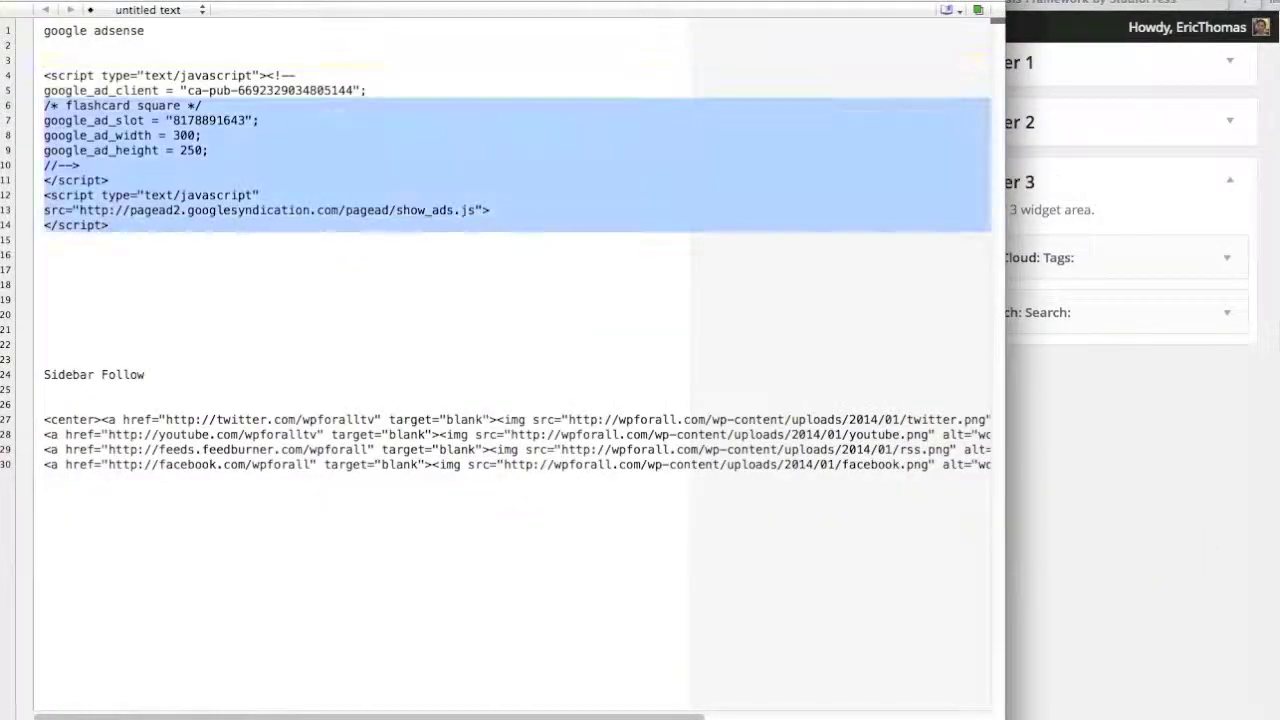
pyautogui.keyDown('shift'); pyautogui.click(44, 30); pyautogui.keyUp('shift')
pyautogui.hotkey('ctrl', 'c')
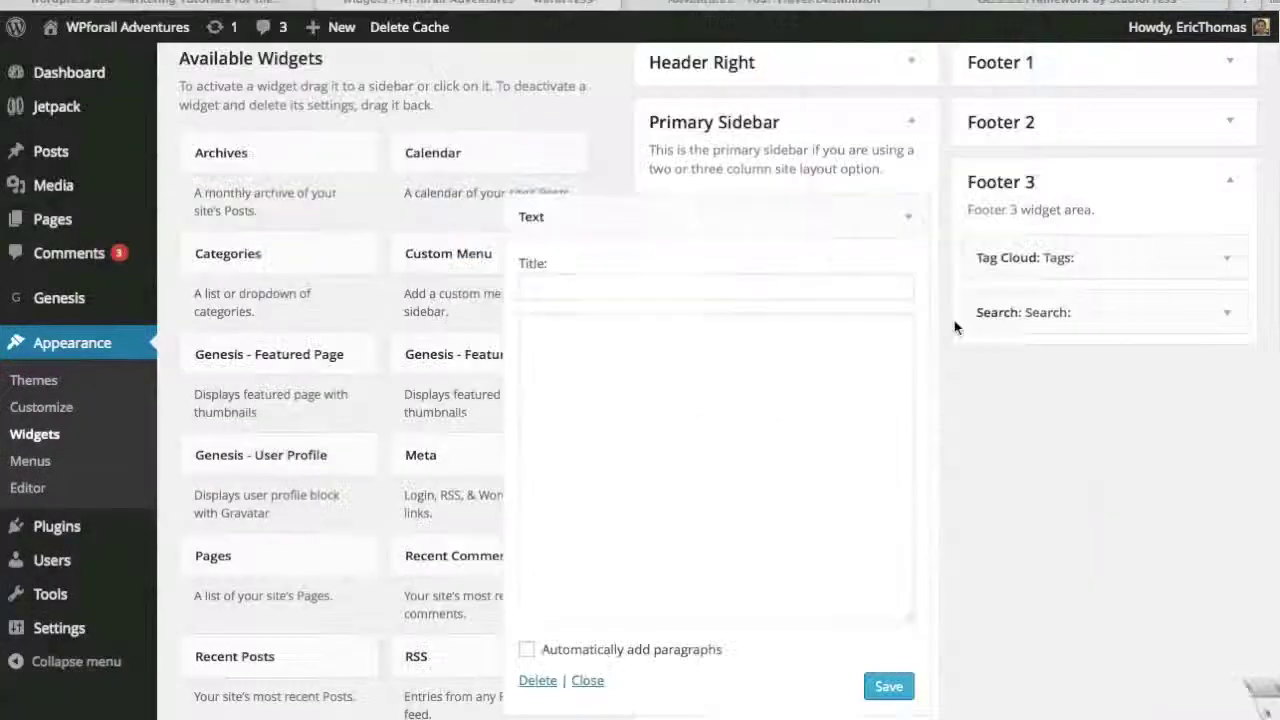
pyautogui.click(600, 405)
pyautogui.hotkey('ctrl', 'v')
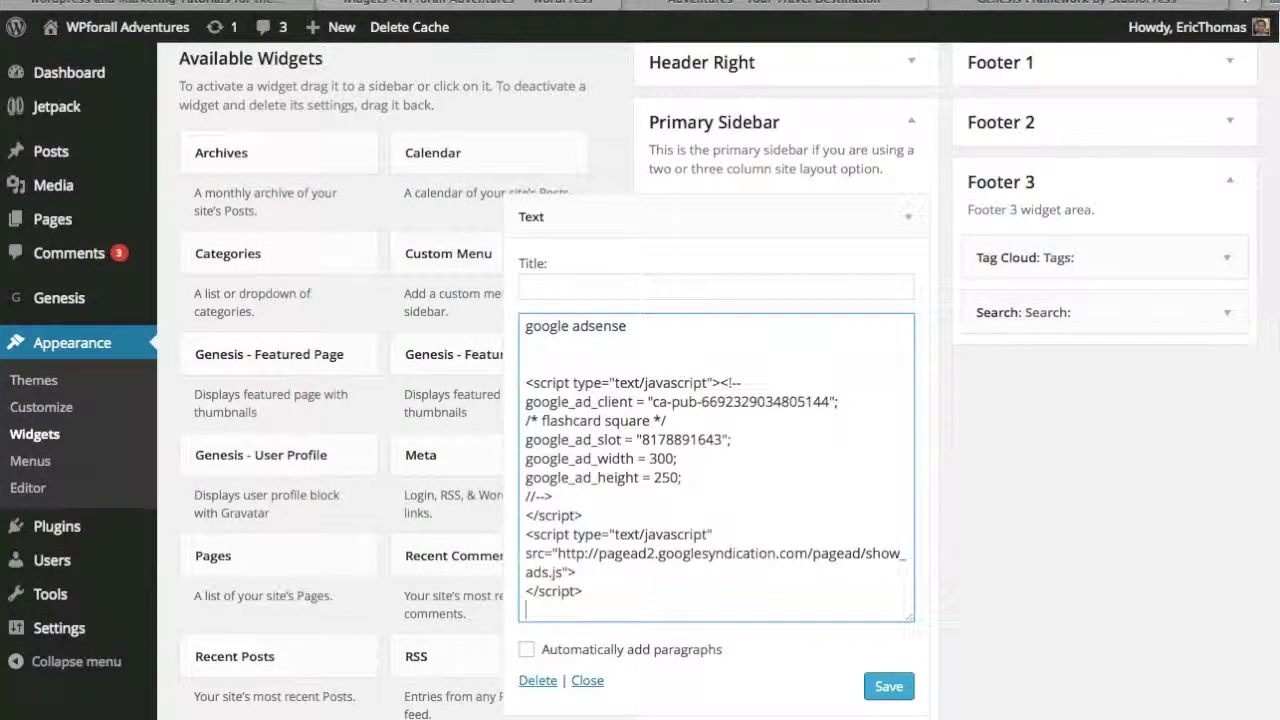
# Remove the "google adsense" heading and the blank lines above the script in the Text widget, and save it
pyautogui.moveTo(552, 345); pyautogui.dragTo(487, 298)
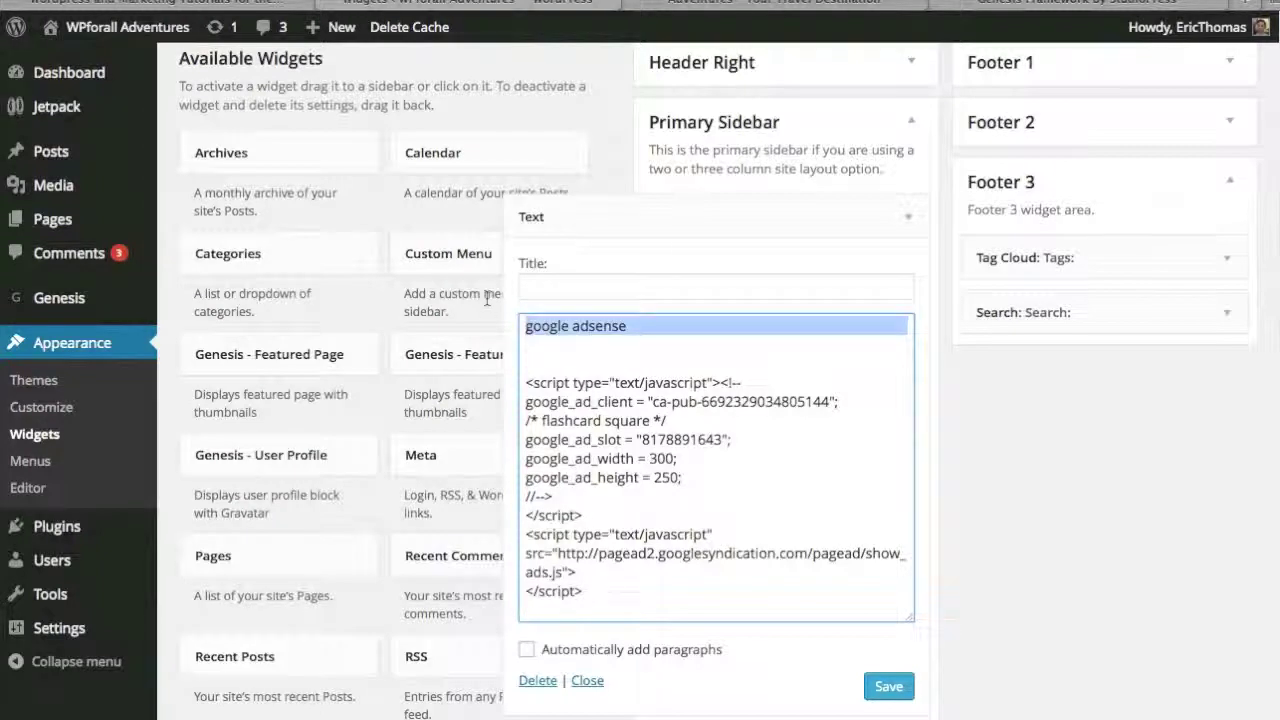
pyautogui.press('Delete')
pyautogui.press('Delete')
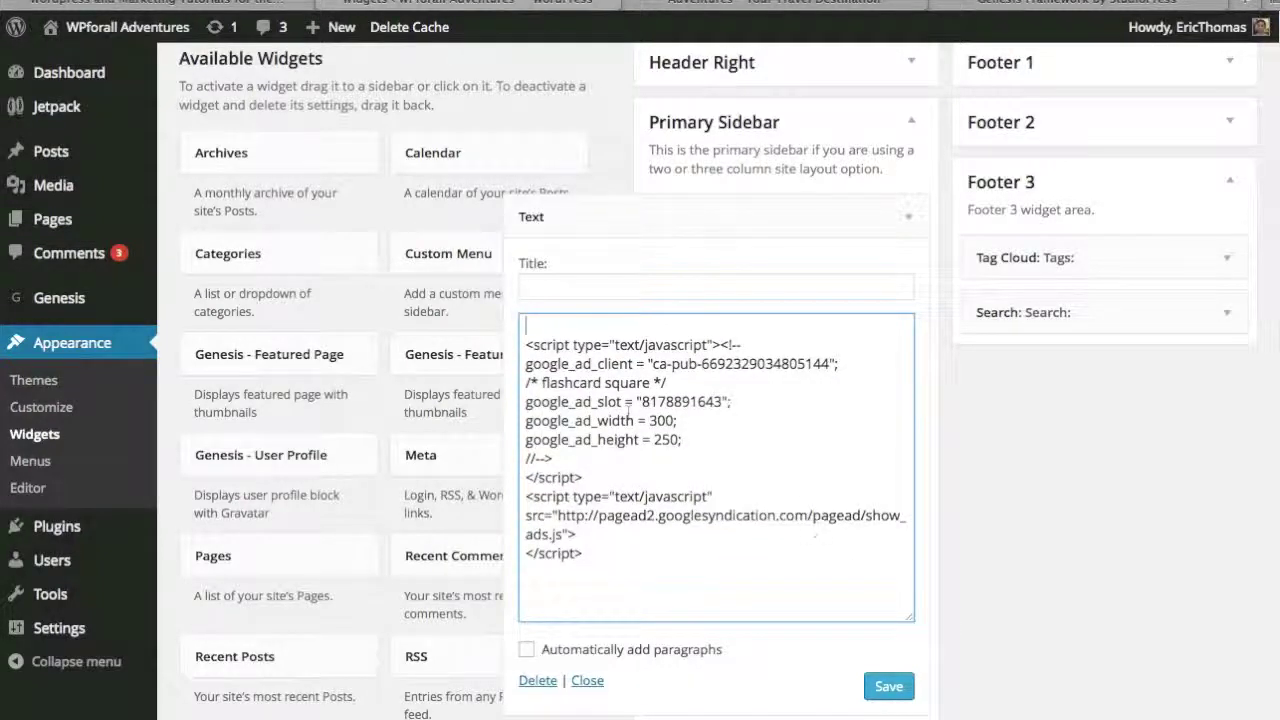
pyautogui.press('Delete')
pyautogui.click(886, 686)
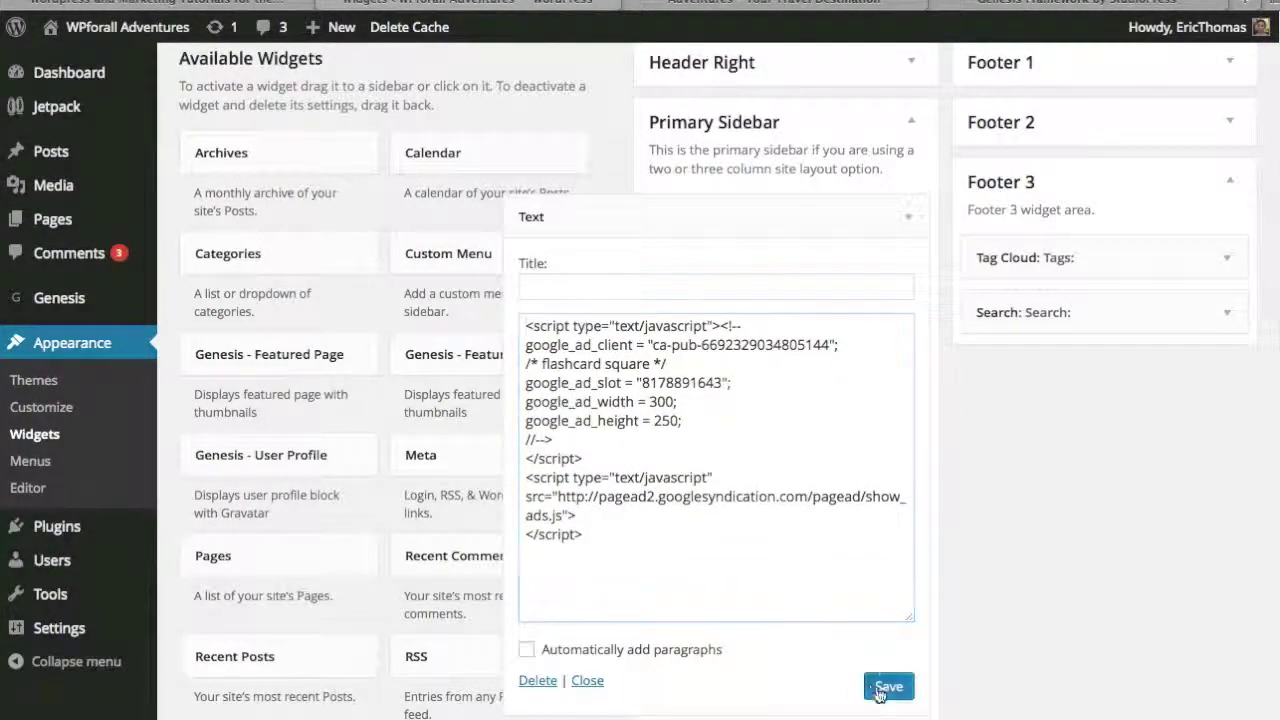
# Title the AdSense Text widget "Our Sponsors:", then save and collapse it
pyautogui.click(813, 285)
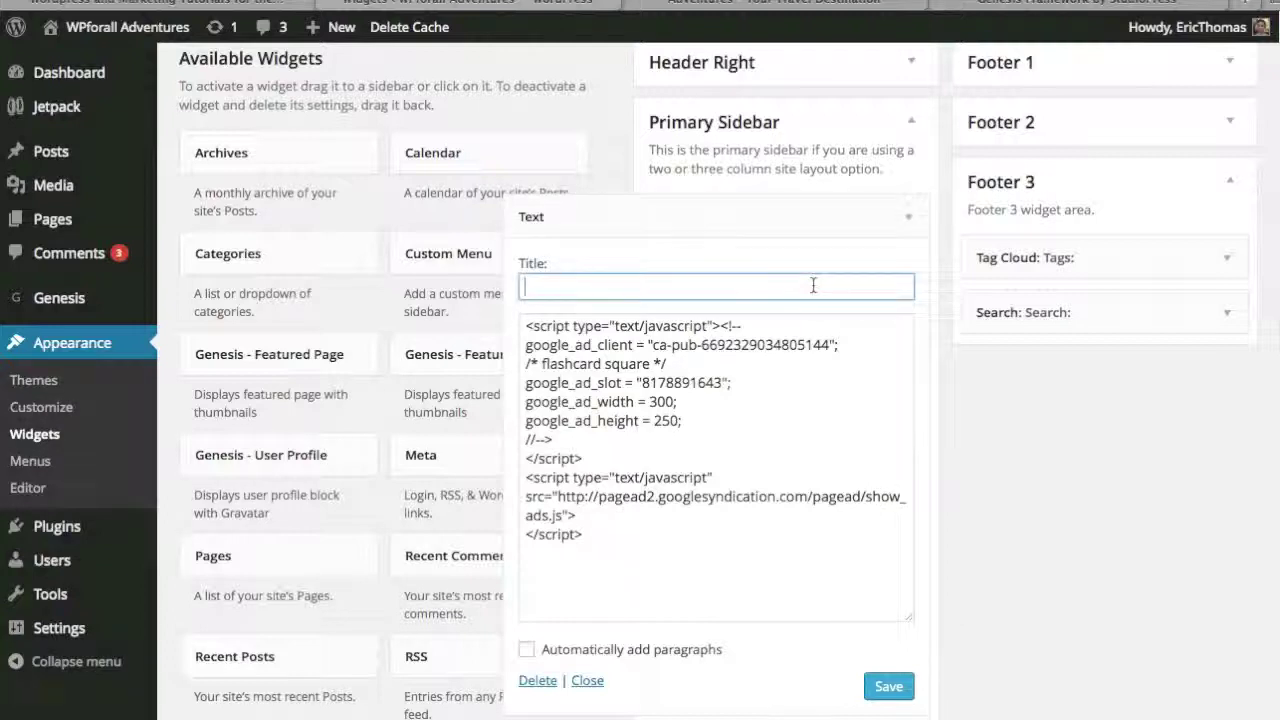
pyautogui.write('Our Sponsors:')
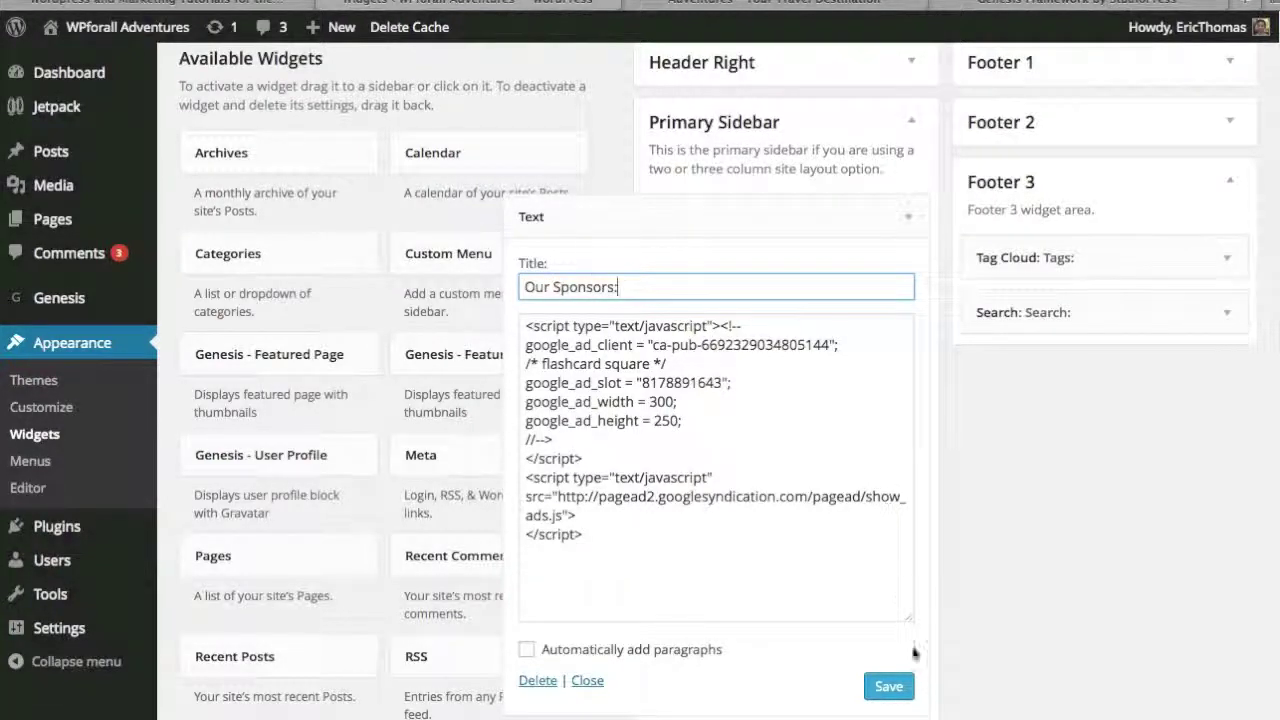
pyautogui.click(886, 686)
pyautogui.click(910, 222)
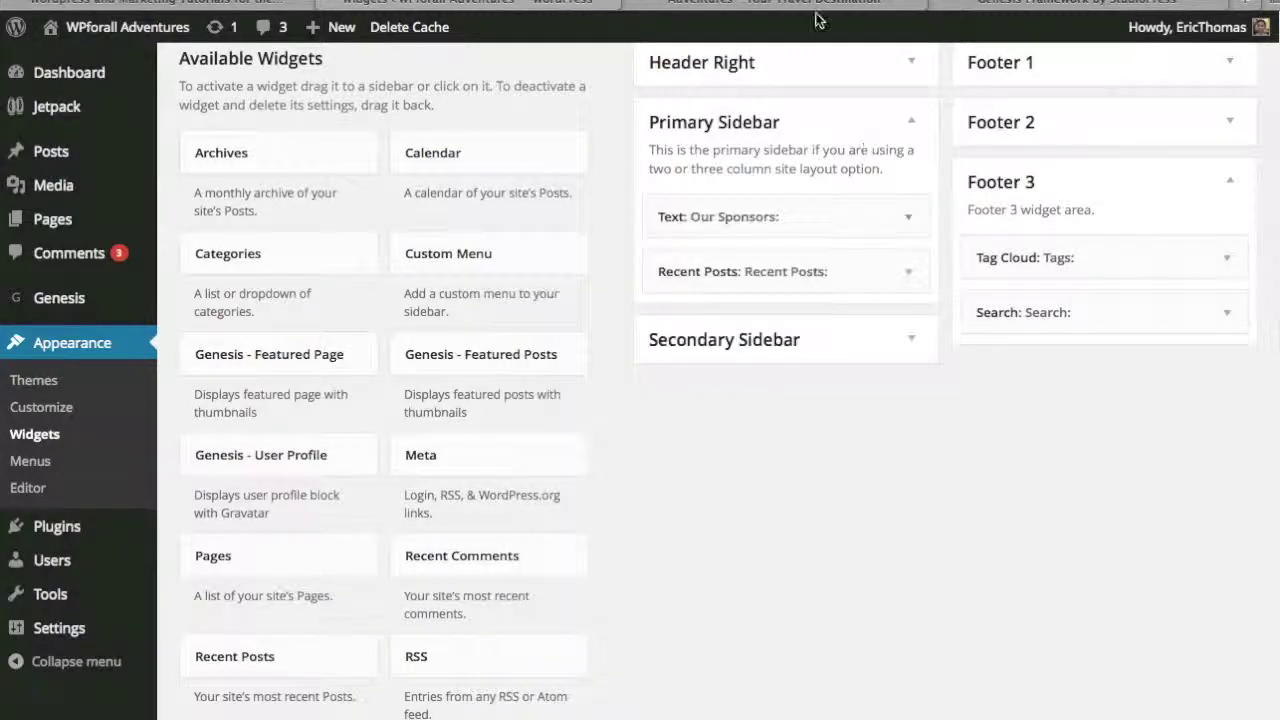
# Reload the live homepage and check the Our Sponsors widget in the sidebar
pyautogui.click(823, 10)
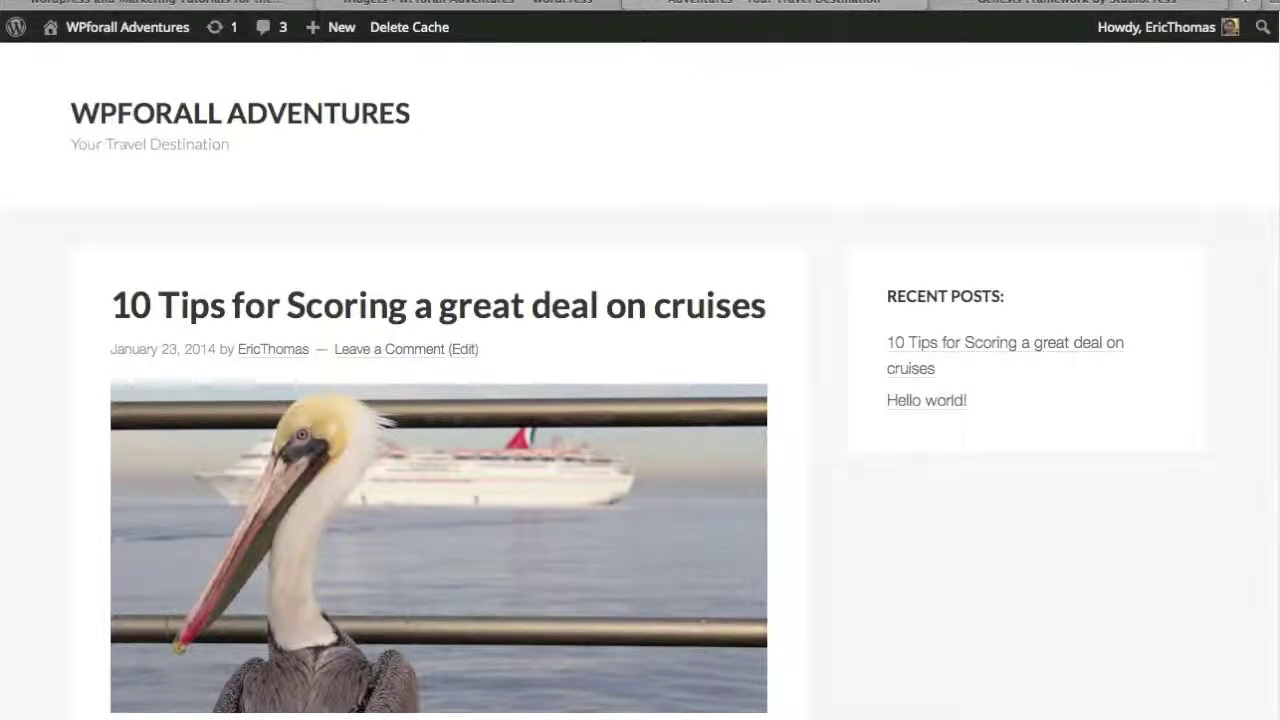
pyautogui.press('super+r')
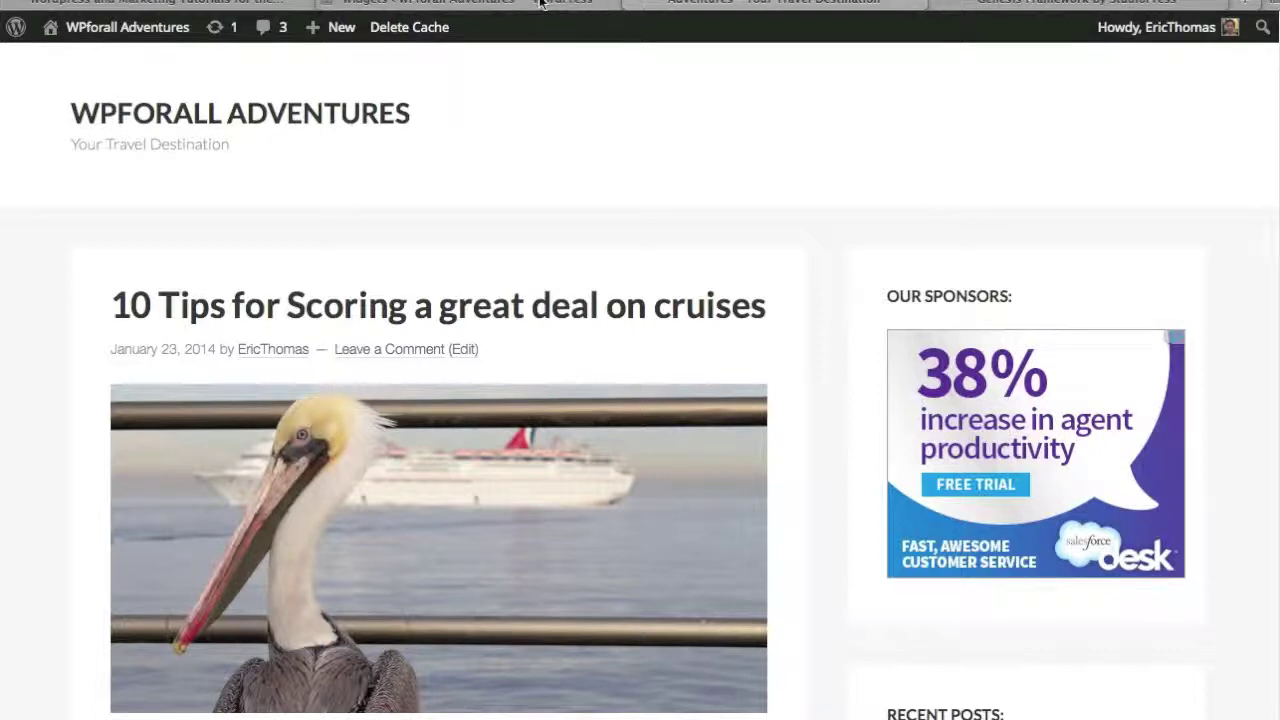
pyautogui.scroll(-3, 814, 320)
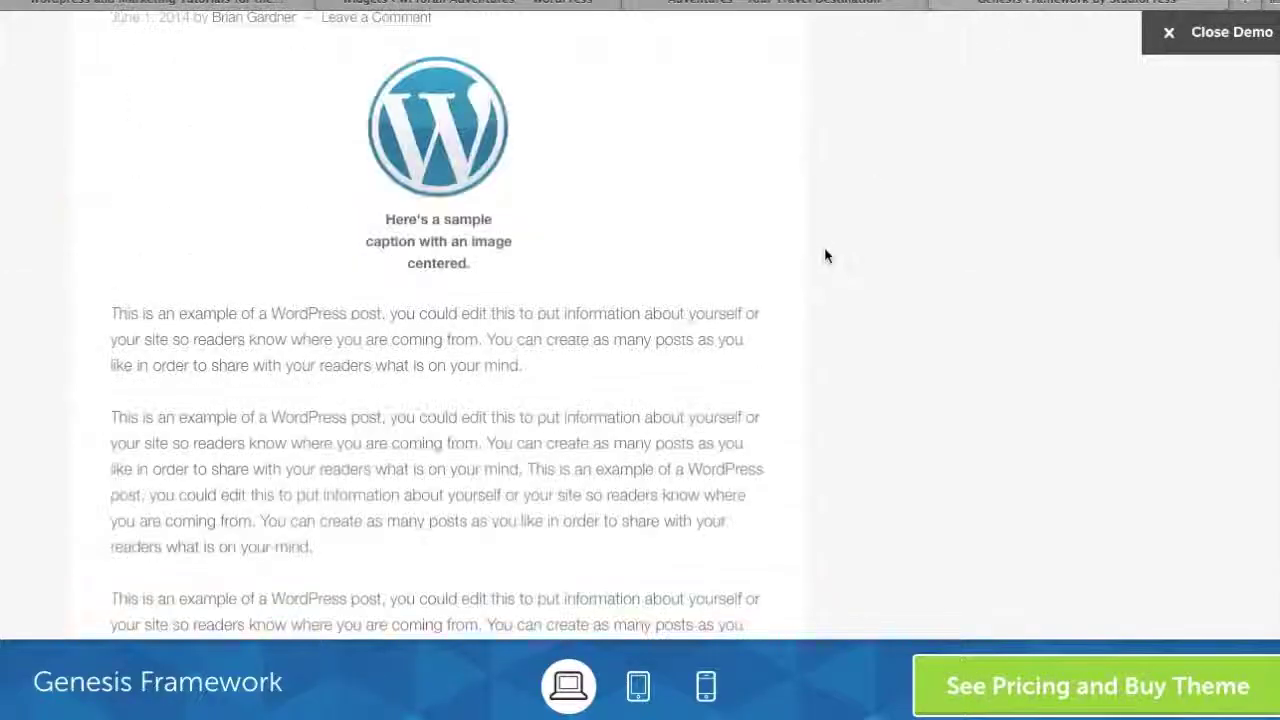
# Examine the sidebar's social icons in the Genesis demo and the Follow Us section on the WPforall site
pyautogui.scroll(-15, 825, 256)
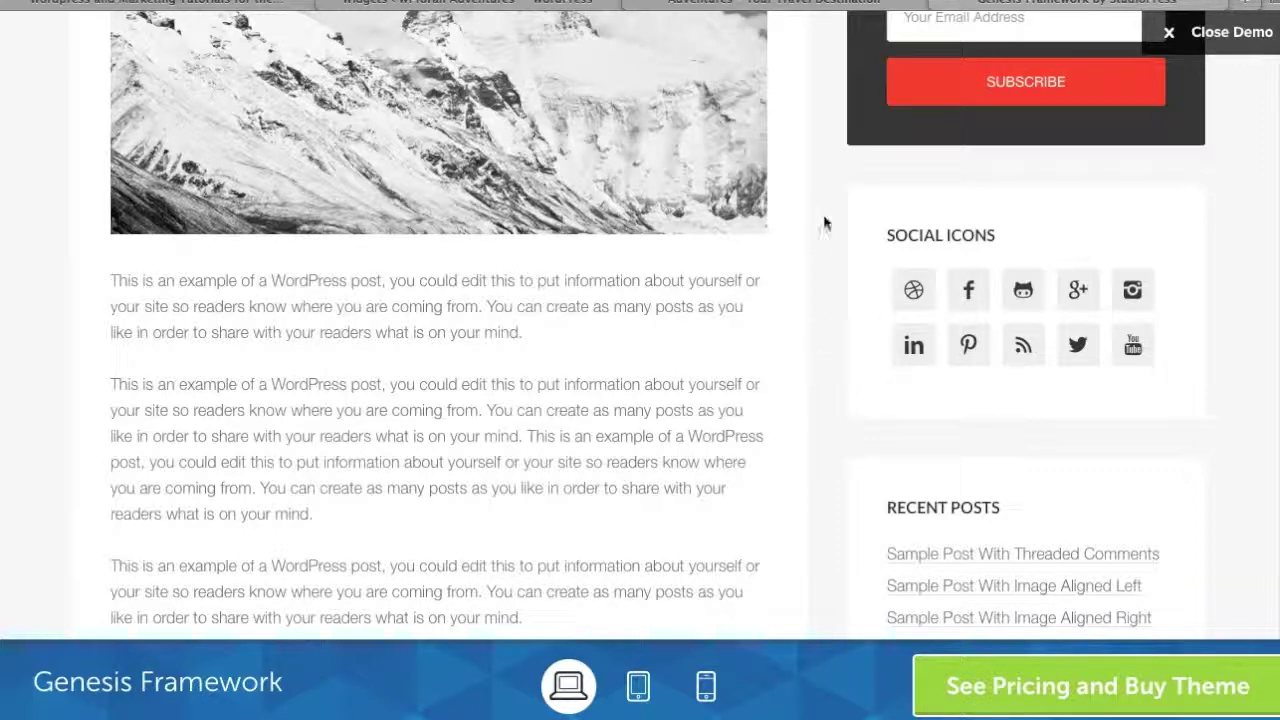
pyautogui.scroll(5, 831, 209)
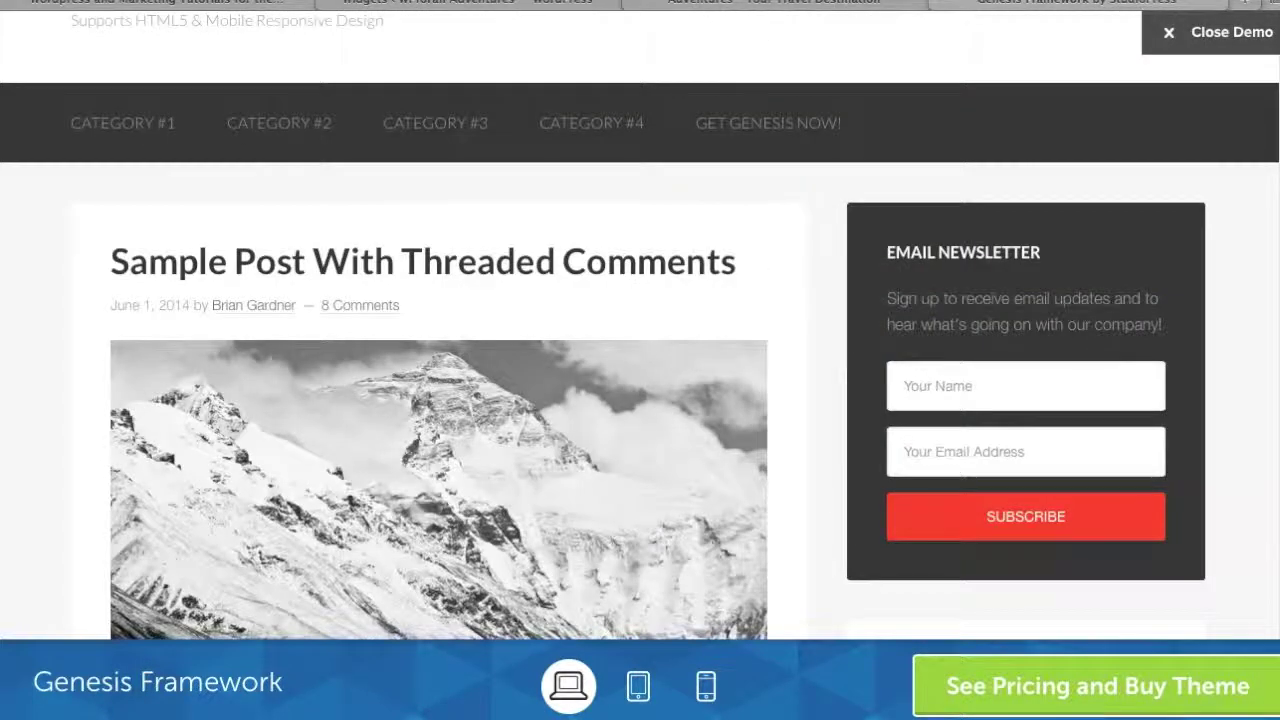
pyautogui.click(245, 2)
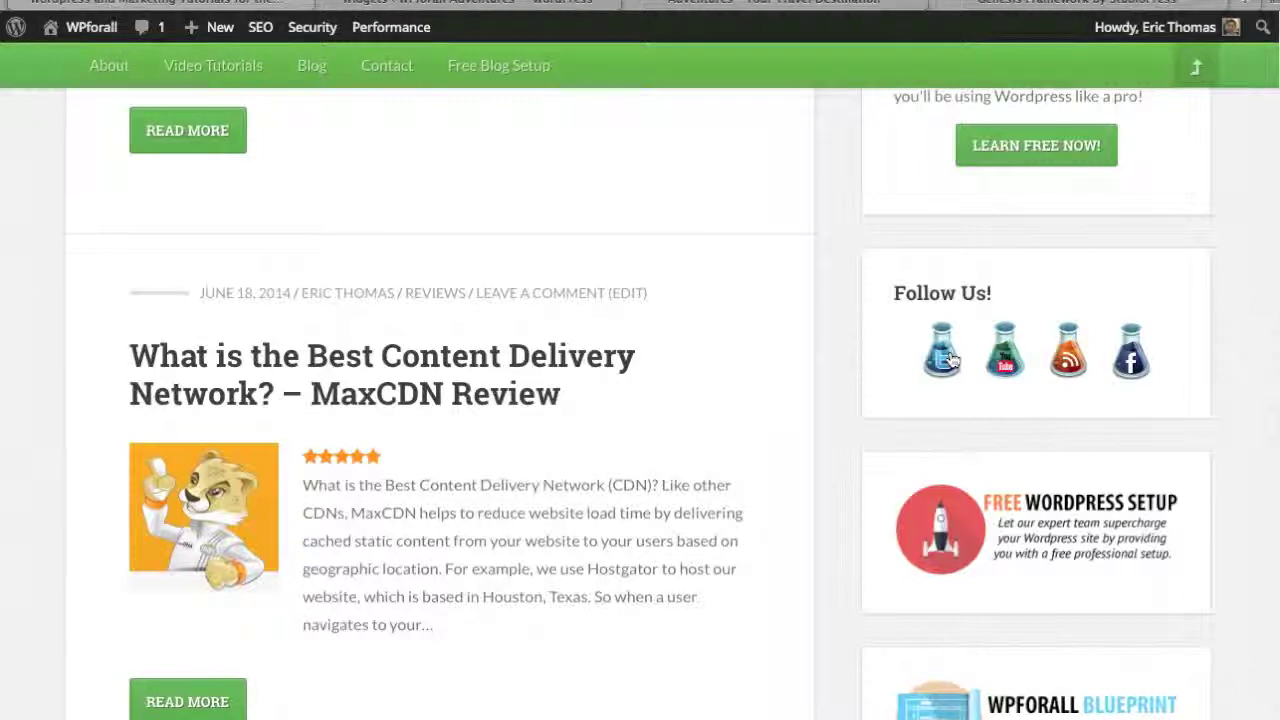
pyautogui.scroll(1, 950, 360)
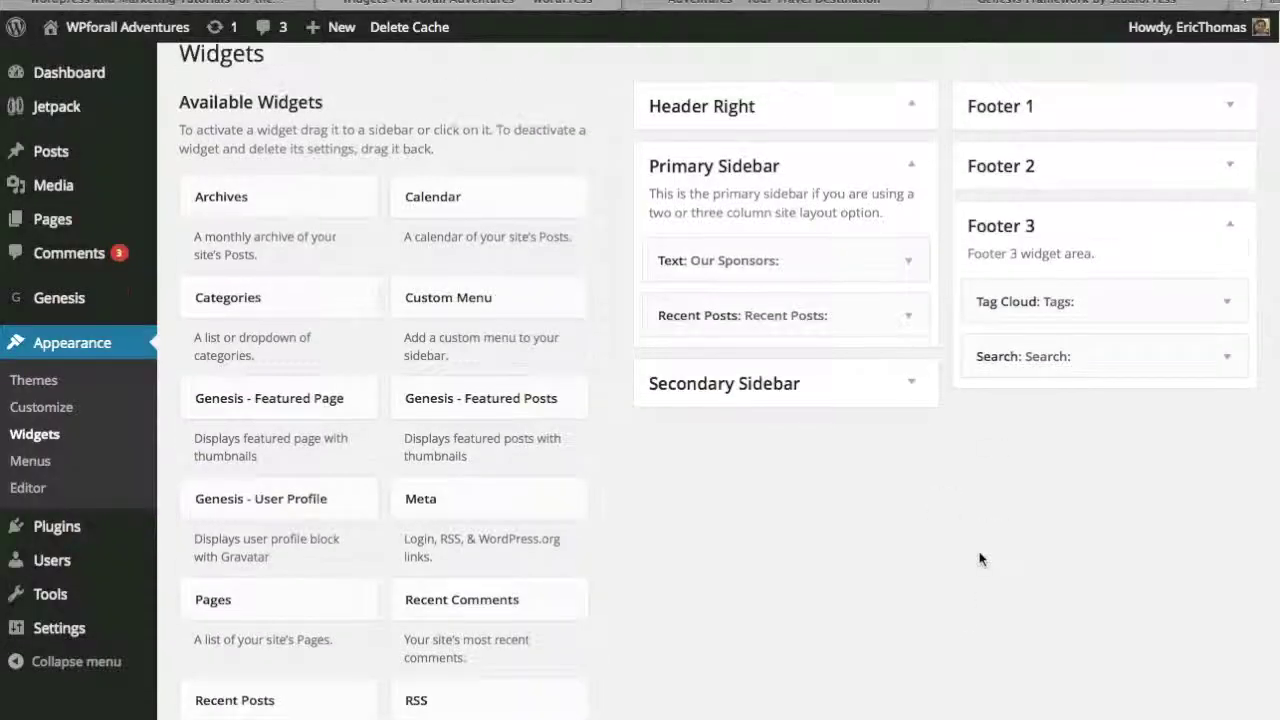
# Back in the Widgets admin, add a Text widget to Primary Sidebar between Our Sponsors and Recent Posts
pyautogui.click(914, 148)
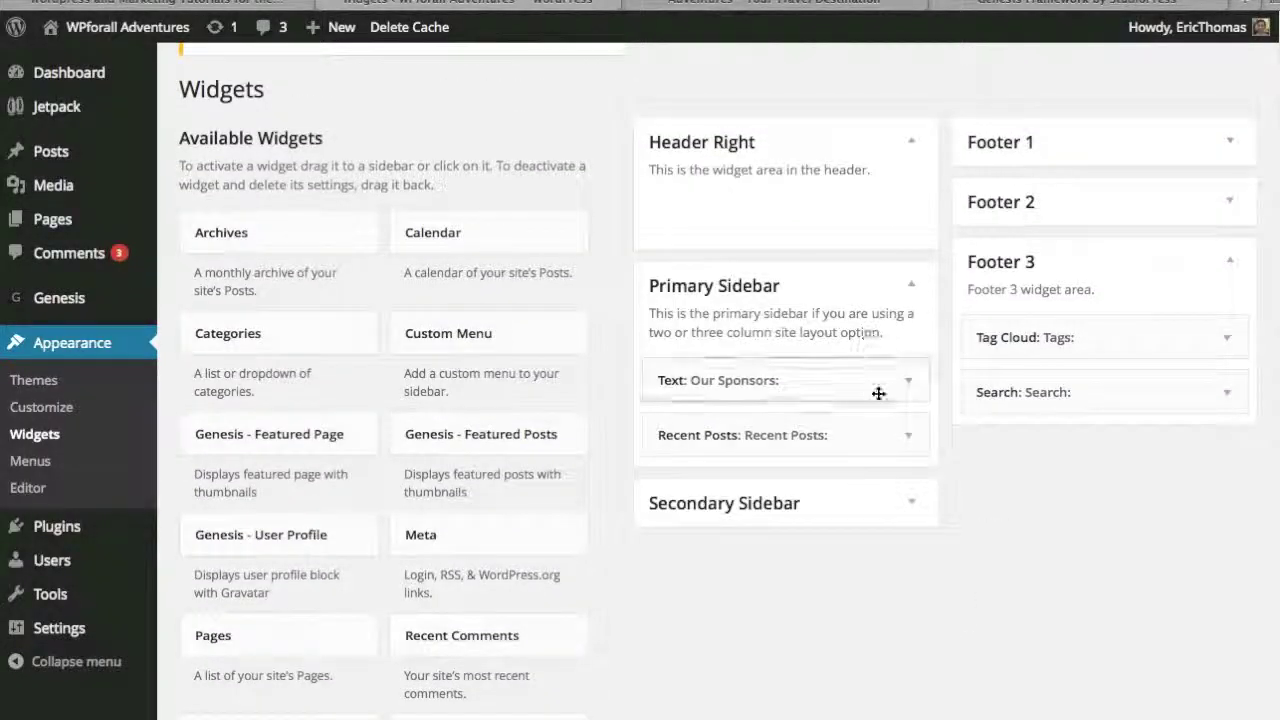
pyautogui.scroll(-5, 690, 560)
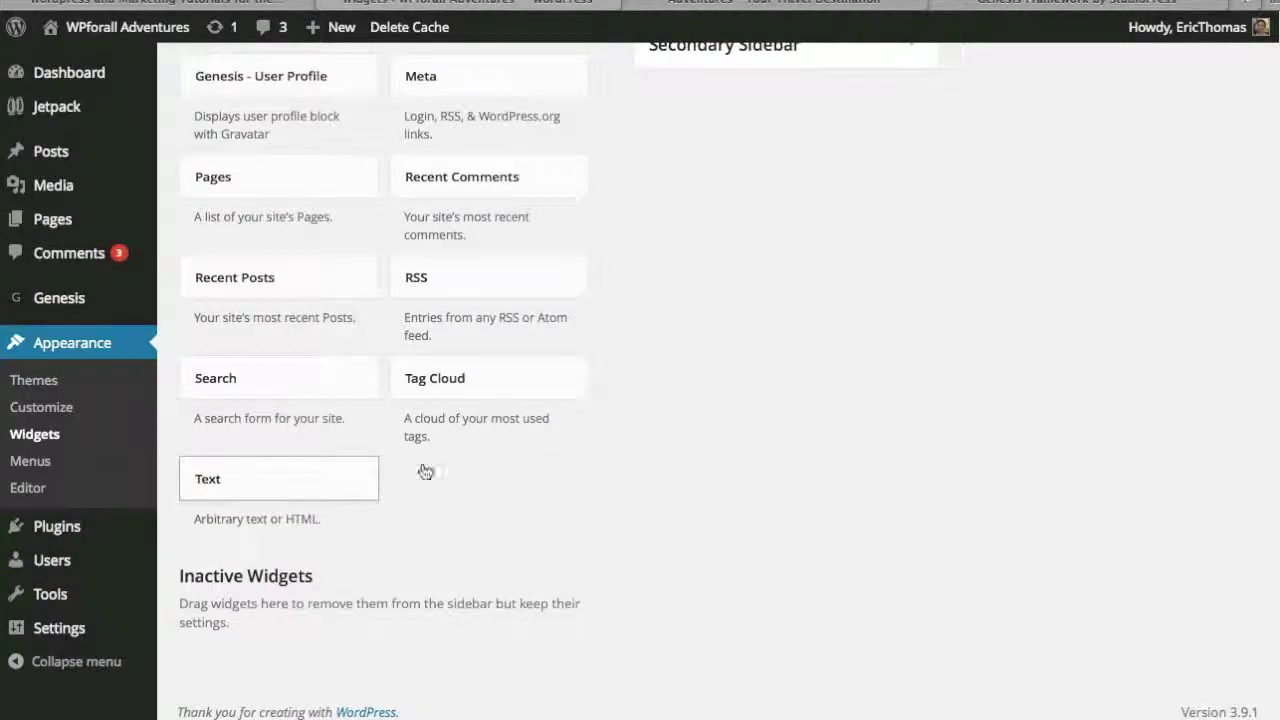
pyautogui.moveTo(250, 480); pyautogui.dragTo(757, 297)
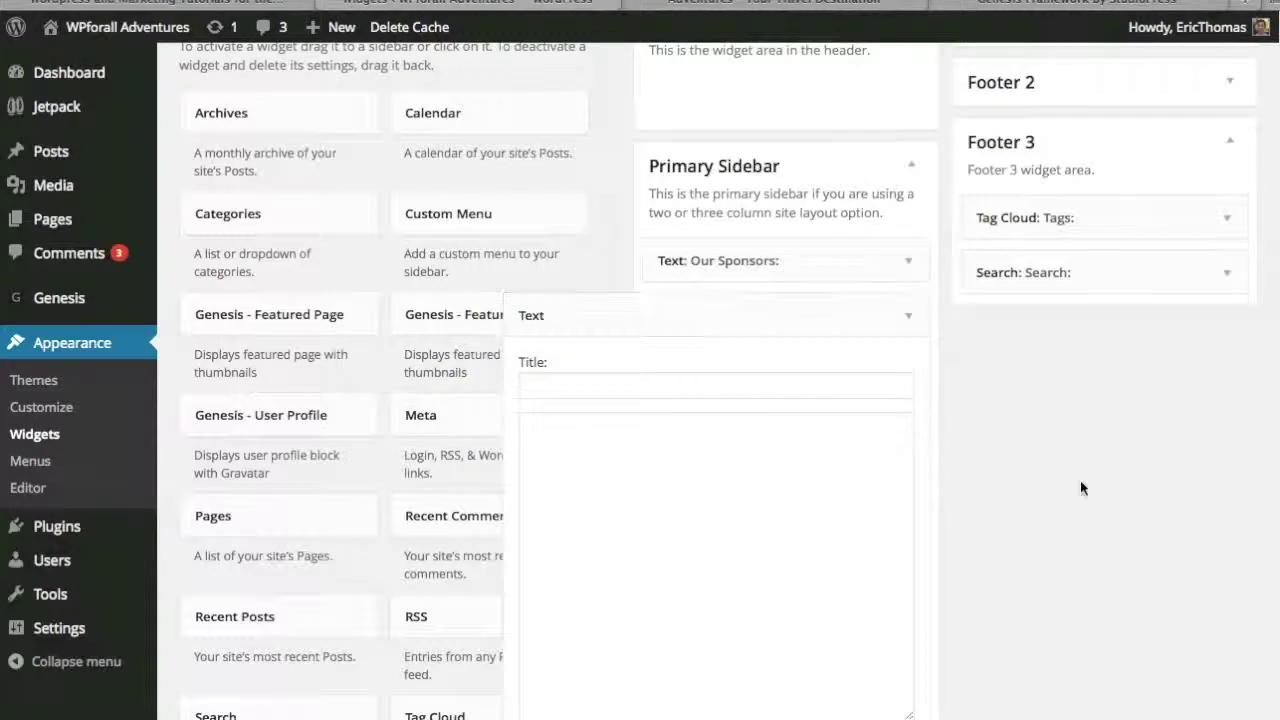
# Copy the Twitter, YouTube, RSS and Facebook link code under "Sidebar Follow" from the text editor into the new Text widget and save it
pyautogui.press('super+Tab')
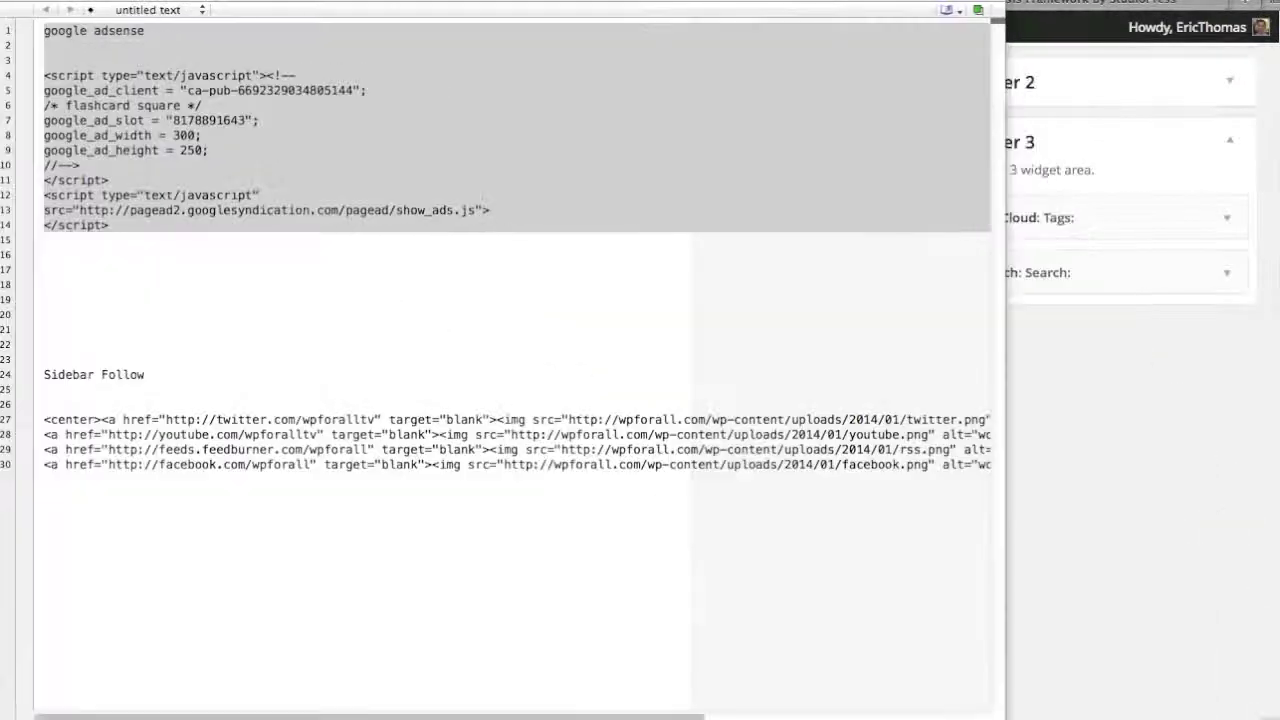
pyautogui.click(298, 465)
pyautogui.moveTo(44, 419); pyautogui.dragTo(1065, 491)
pyautogui.hscroll(-5, 685, 477)
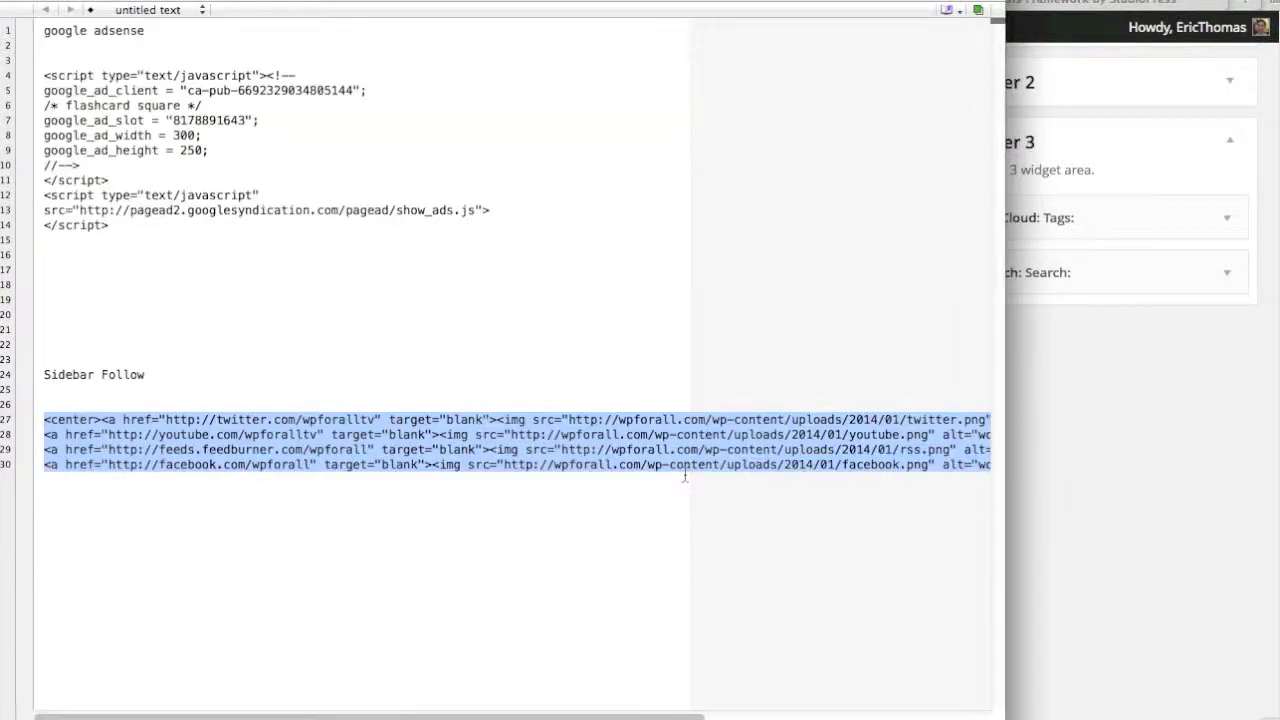
pyautogui.press('super+c')
pyautogui.press('super+Tab')
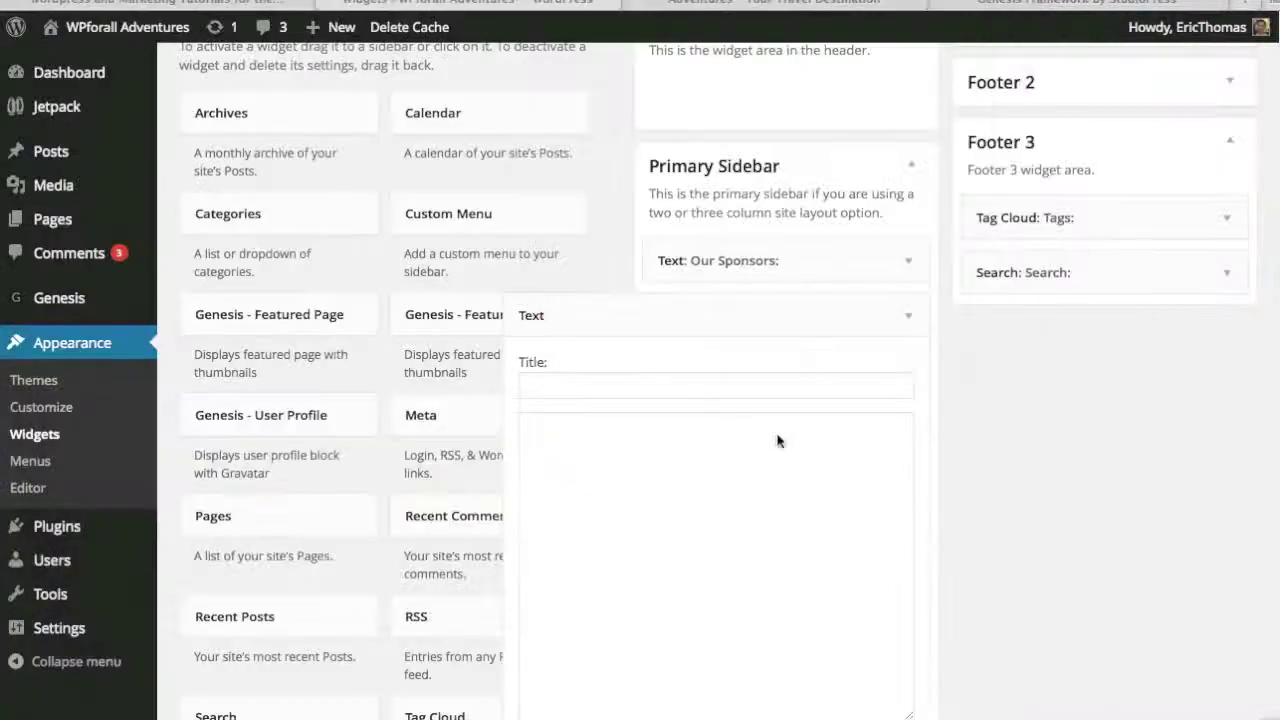
pyautogui.click(733, 470)
pyautogui.press('super+v')
pyautogui.scroll(-3, 855, 470)
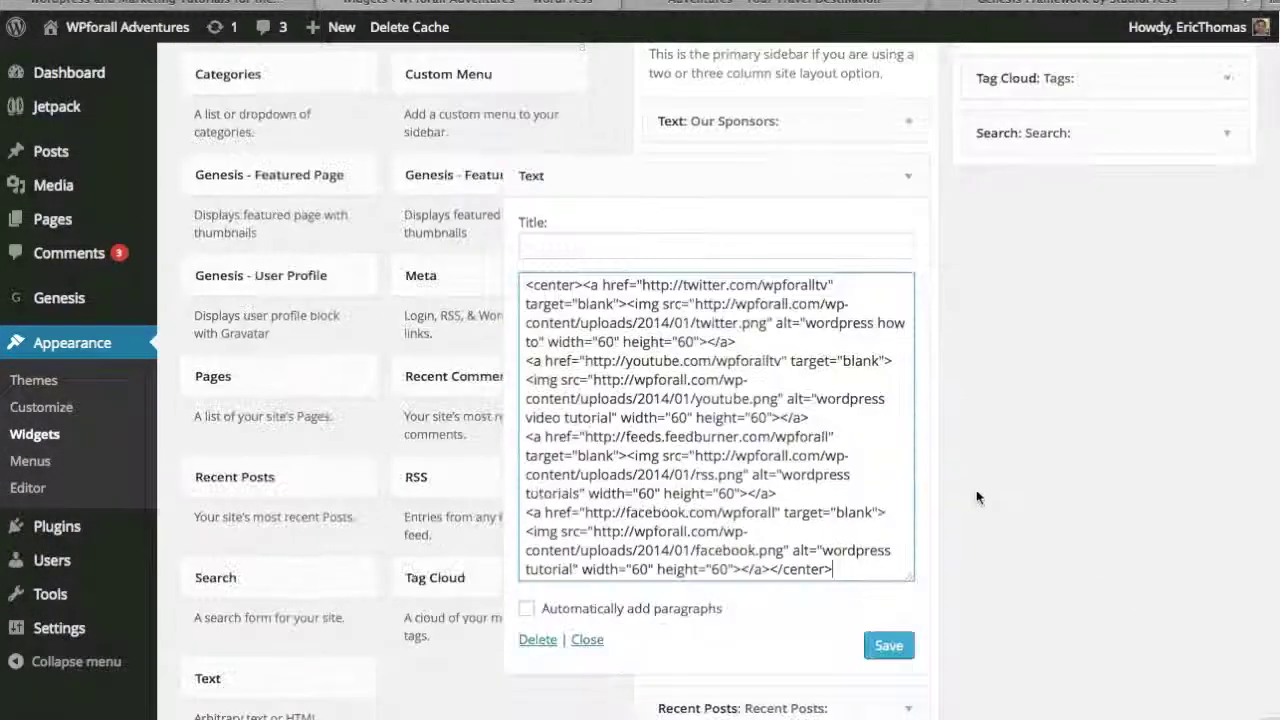
pyautogui.click(889, 645)
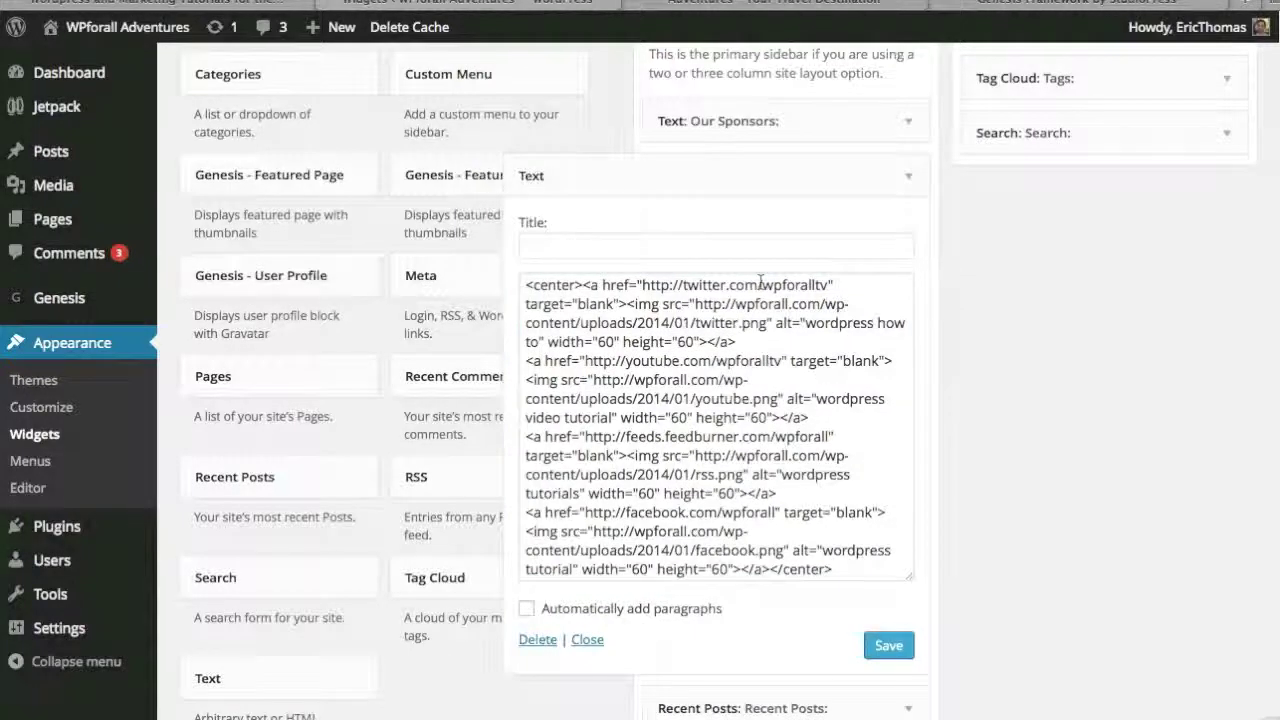
# Title the social links Text widget "Follow Us:" and save it
pyautogui.click(757, 251)
pyautogui.write('Follow US')
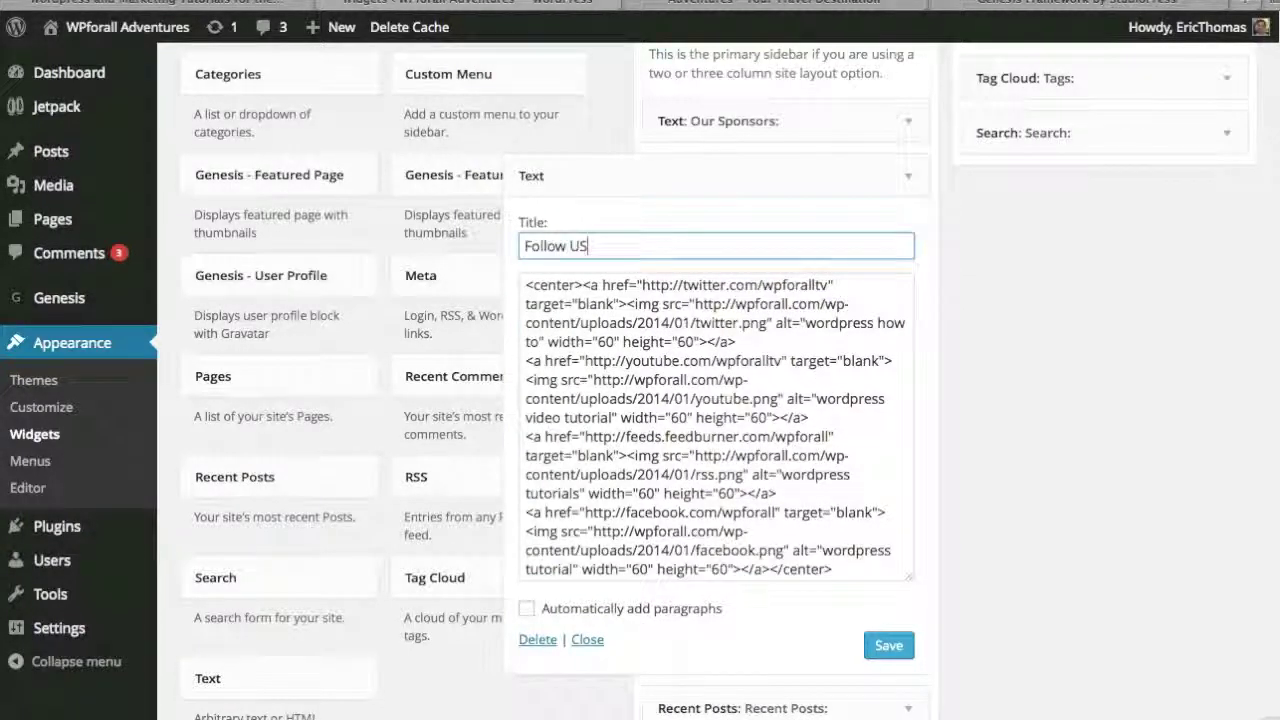
pyautogui.write(':')
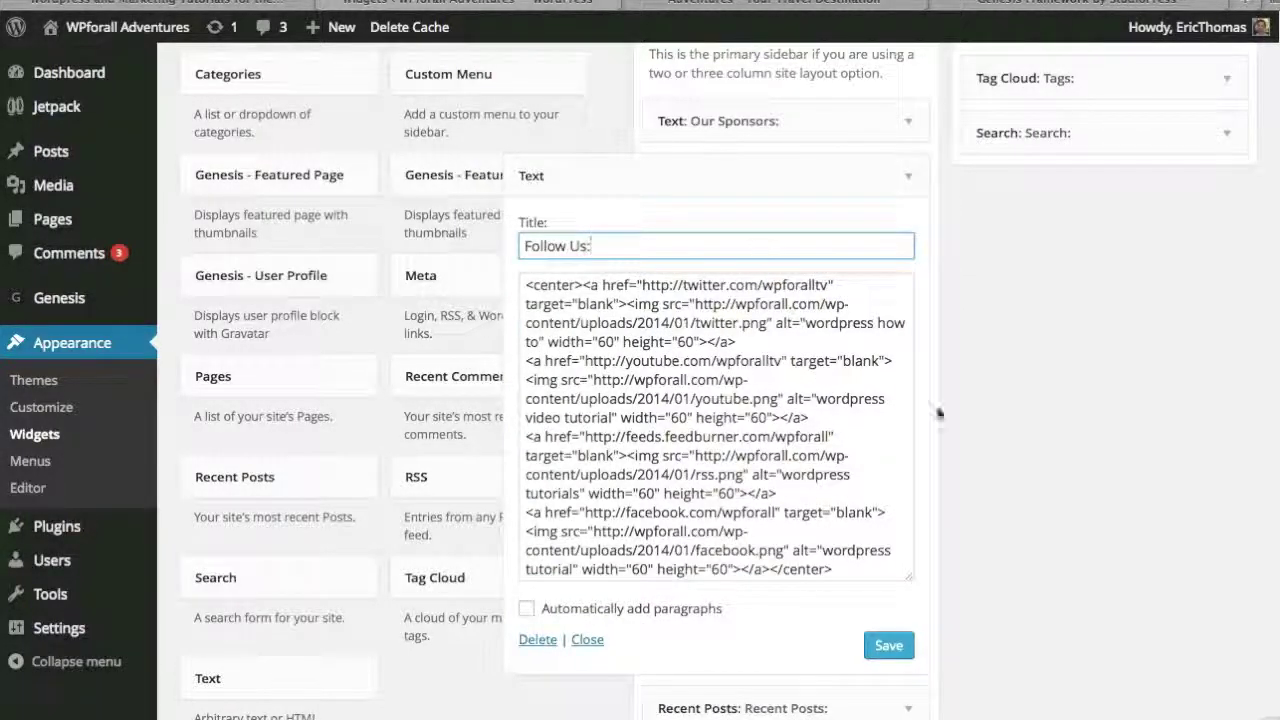
pyautogui.click(885, 645)
# Reload the live homepage and check the Follow Us icons in the sidebar, including where the Twitter icon leads
pyautogui.click(762, 20)
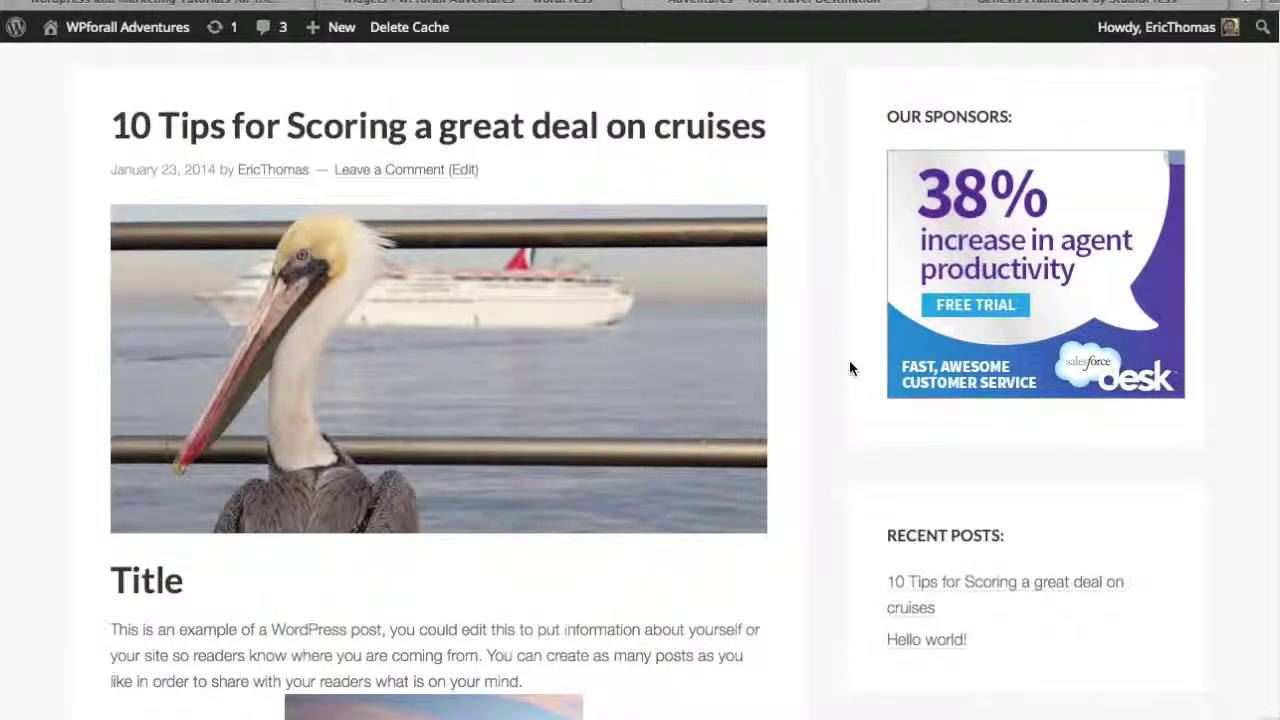
pyautogui.press('super+r')
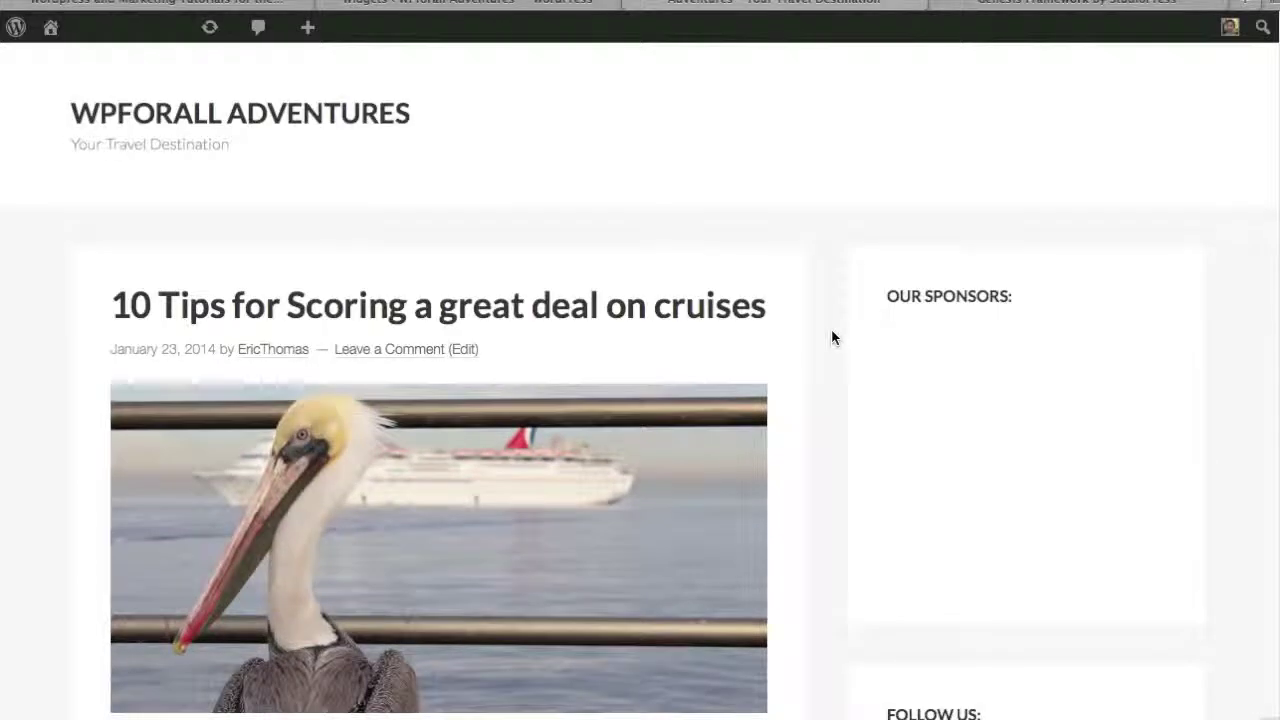
pyautogui.scroll(-3, 826, 332)
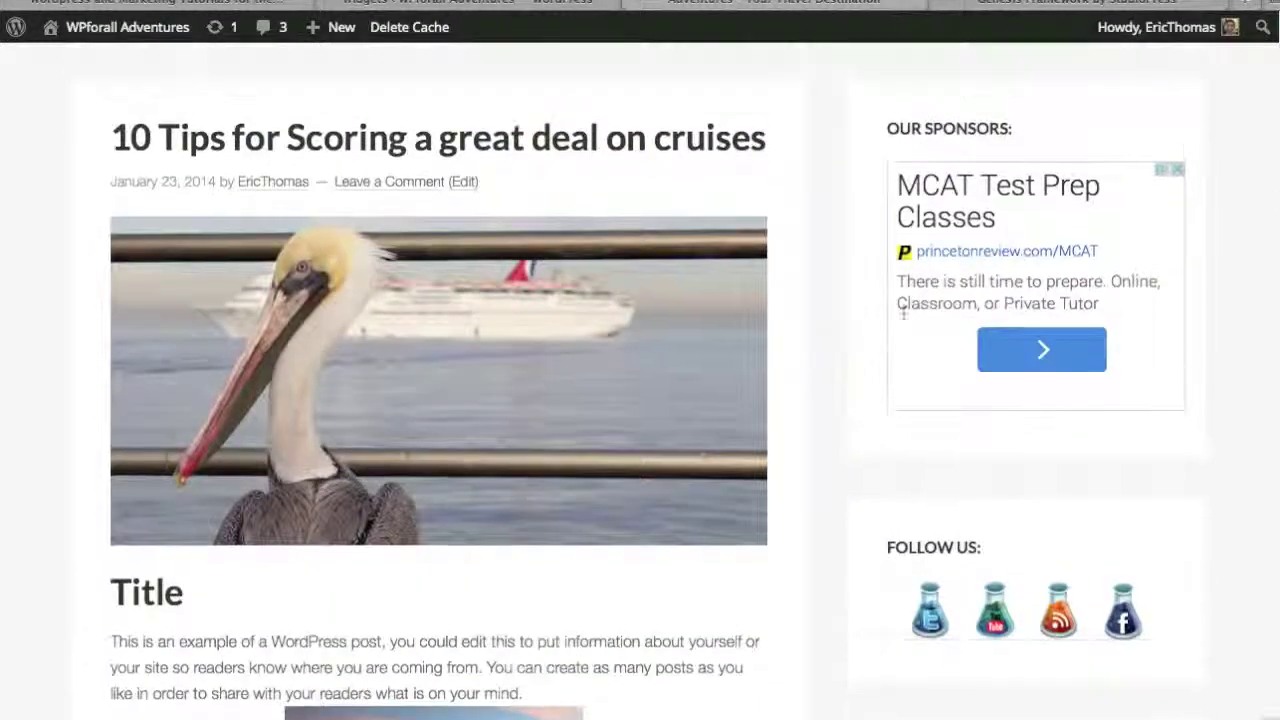
pyautogui.scroll(-5, 885, 310)
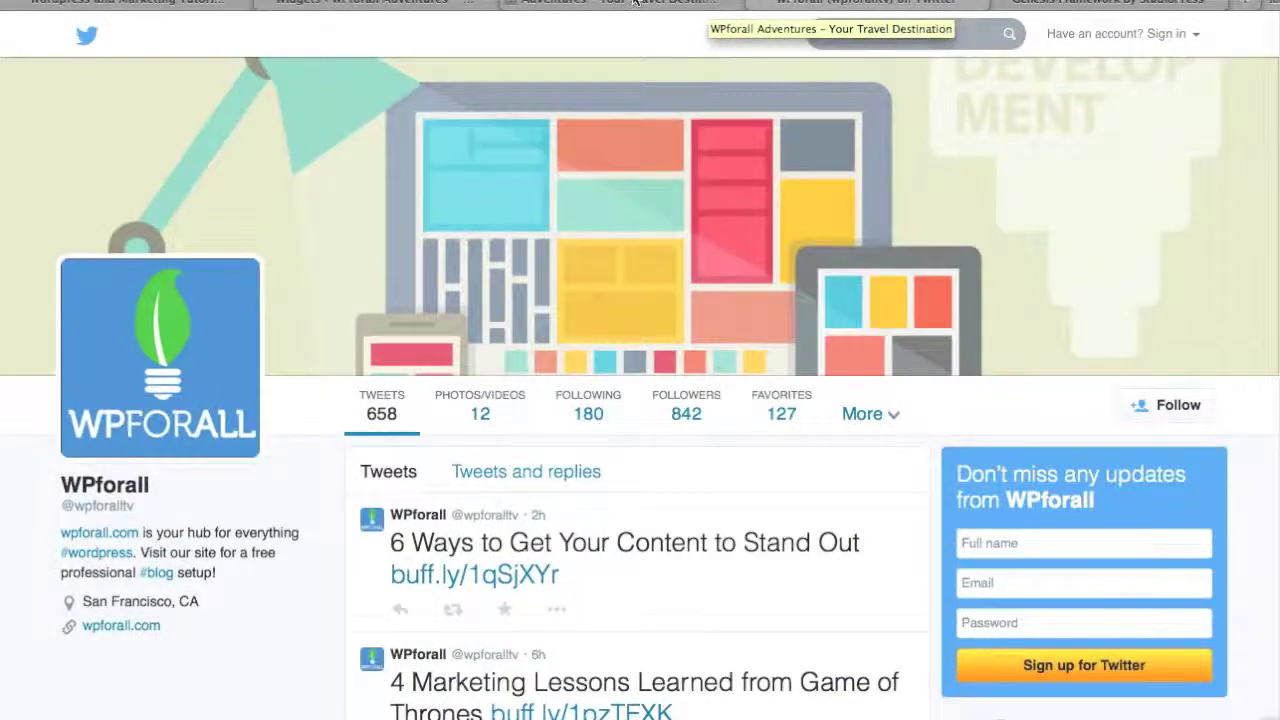
pyautogui.click(573, 3)
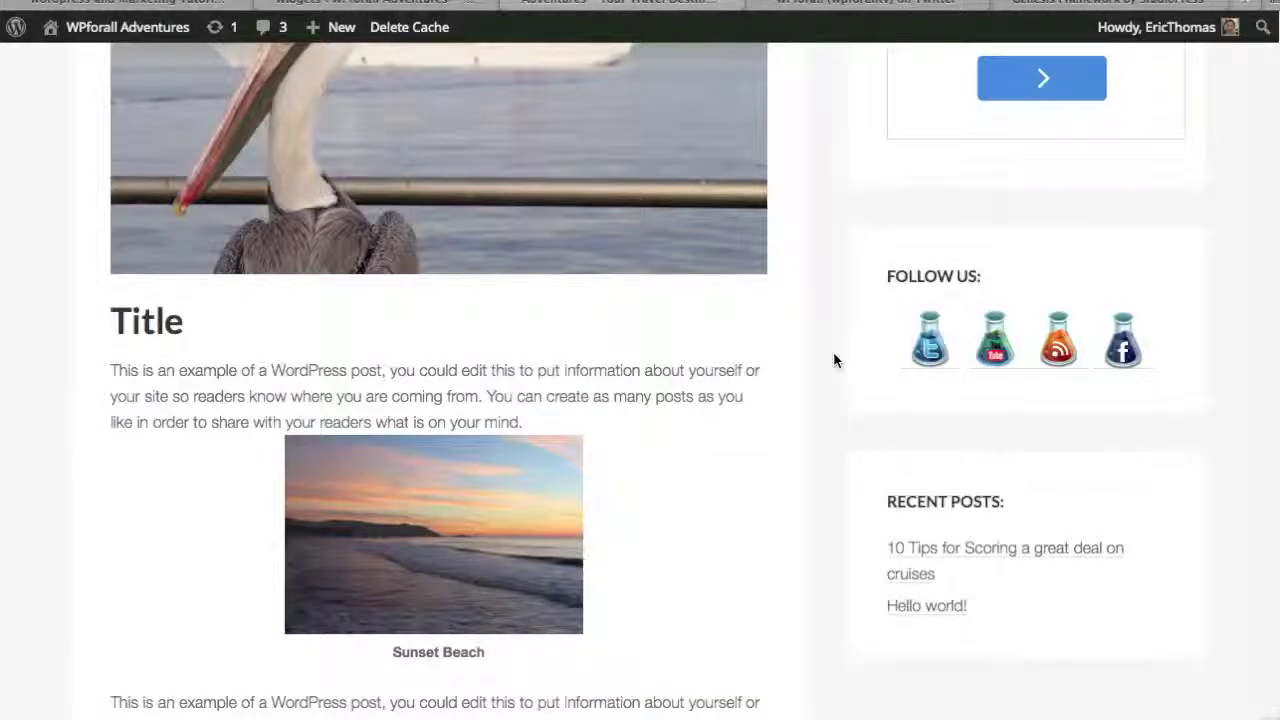
pyautogui.scroll(1, 834, 360)
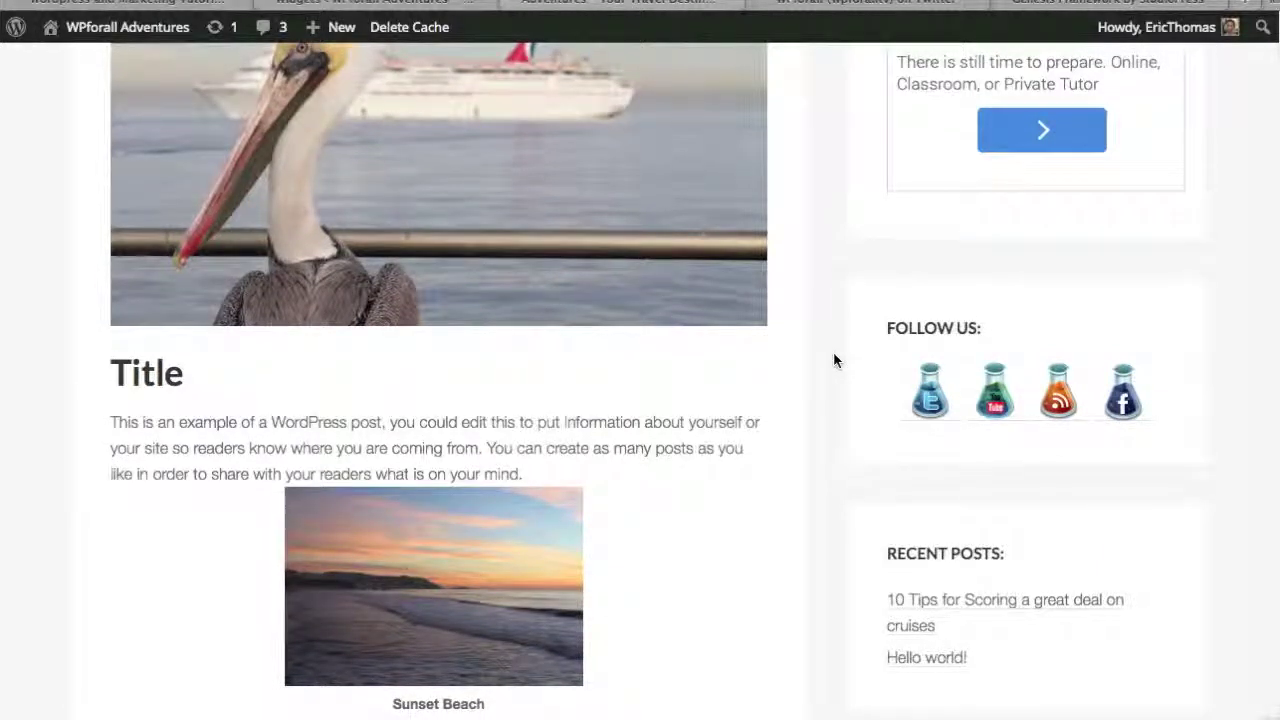
pyautogui.scroll(7, 834, 360)
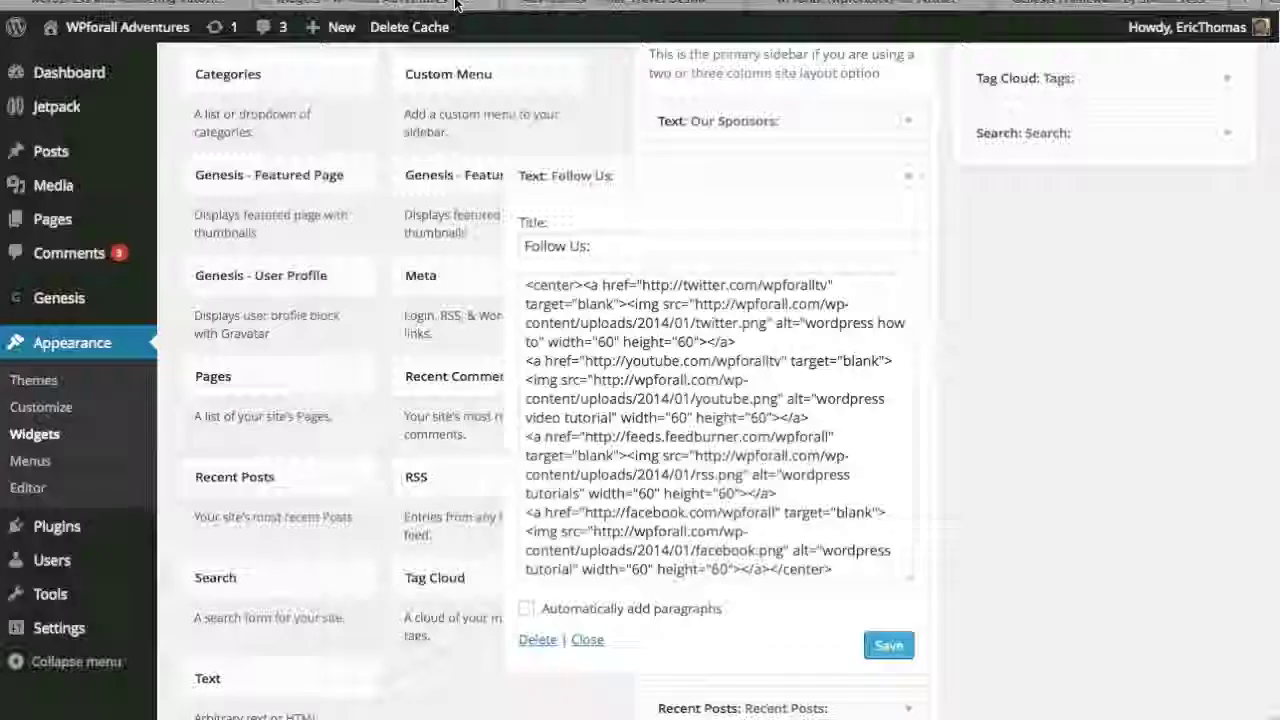
# Collapse the Primary Sidebar widget area in the Widgets admin
pyautogui.scroll(3, 1000, 251)
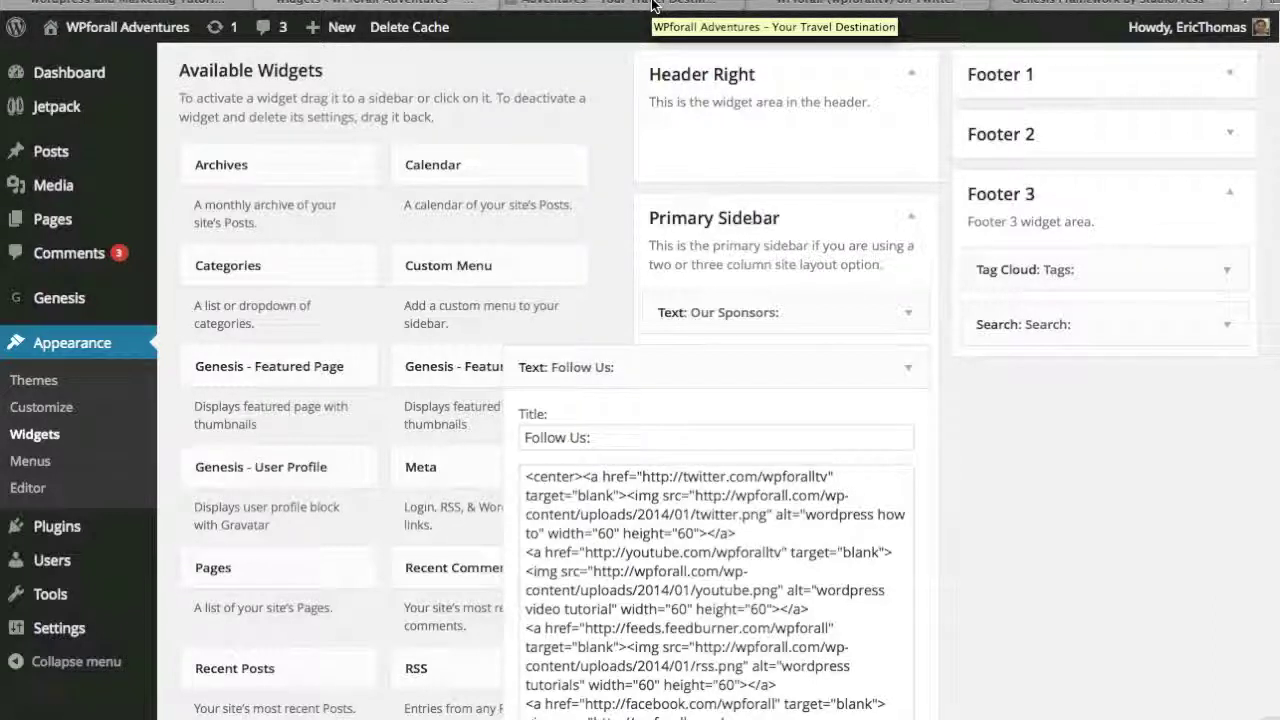
pyautogui.click(911, 222)
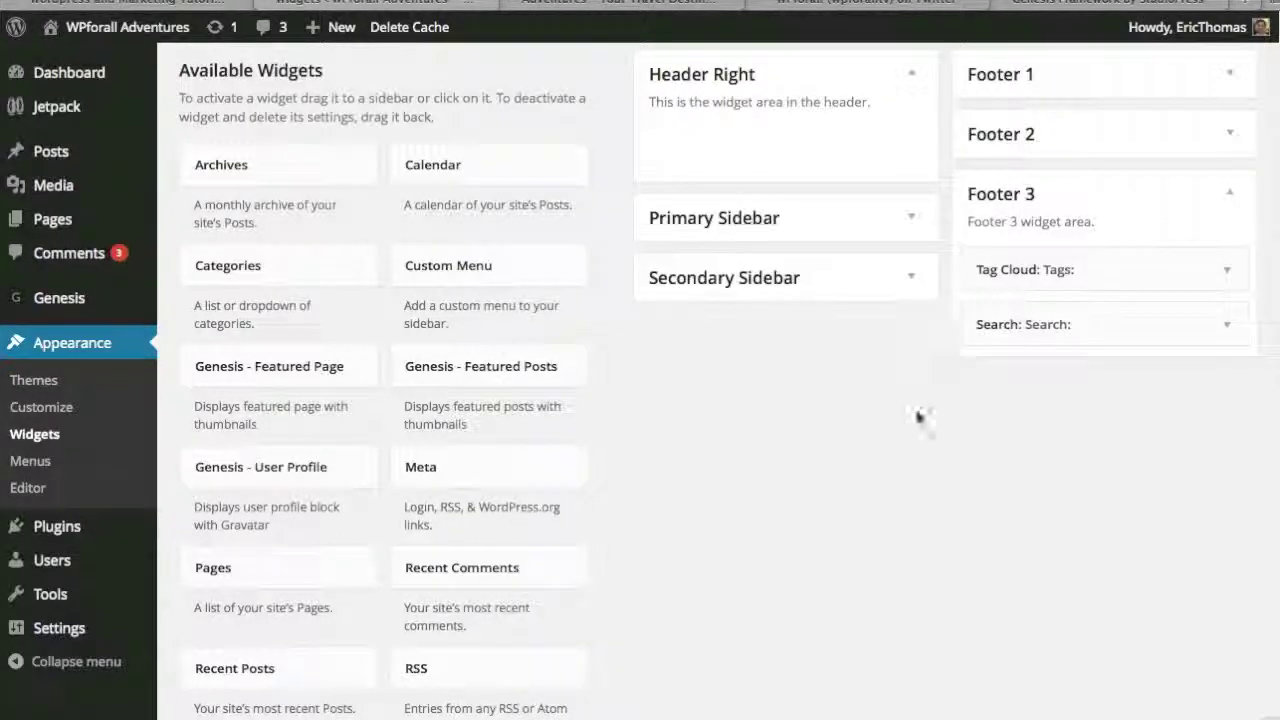